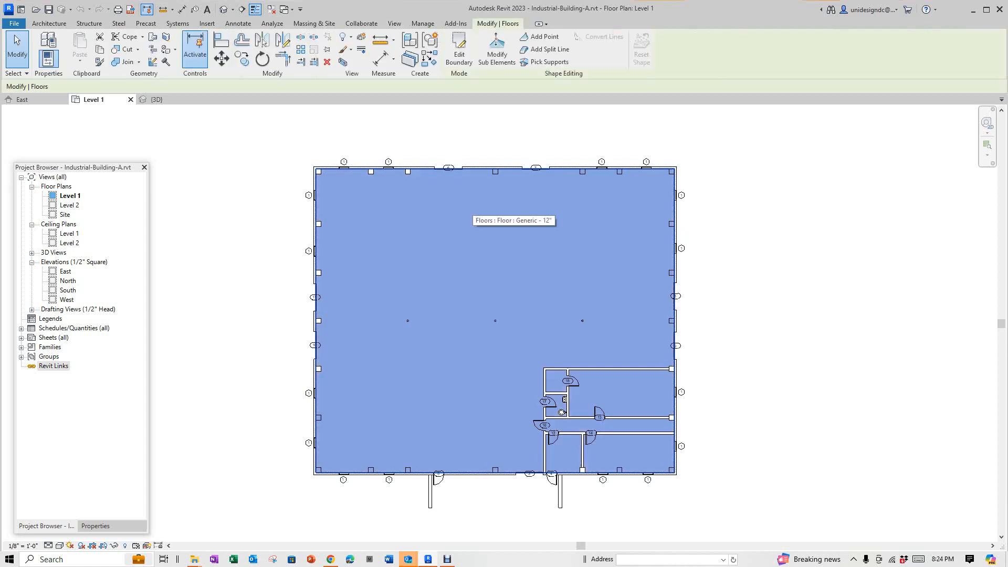
scroll(474, 207, down, 2)
key(Escape)
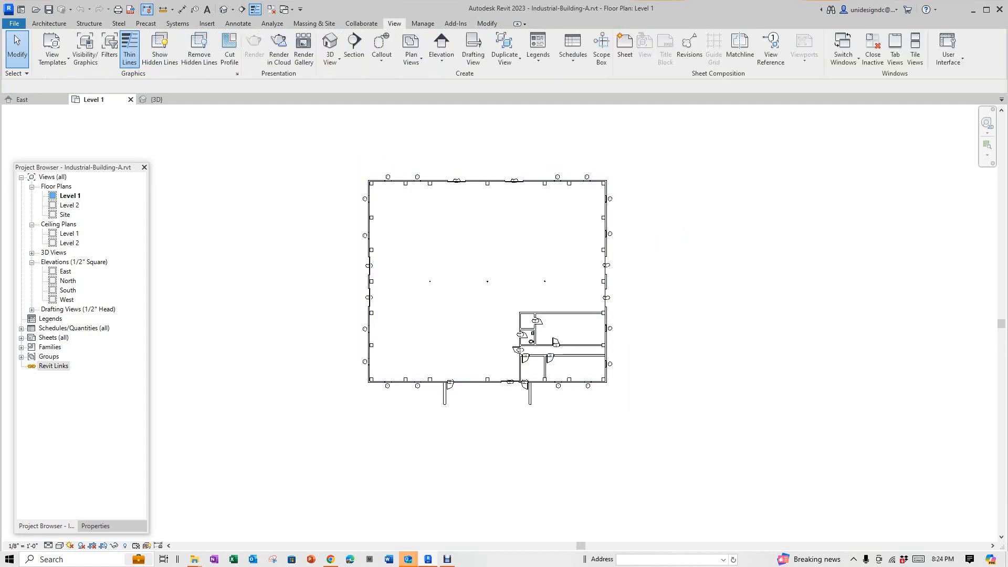
scroll(521, 333, up, 3)
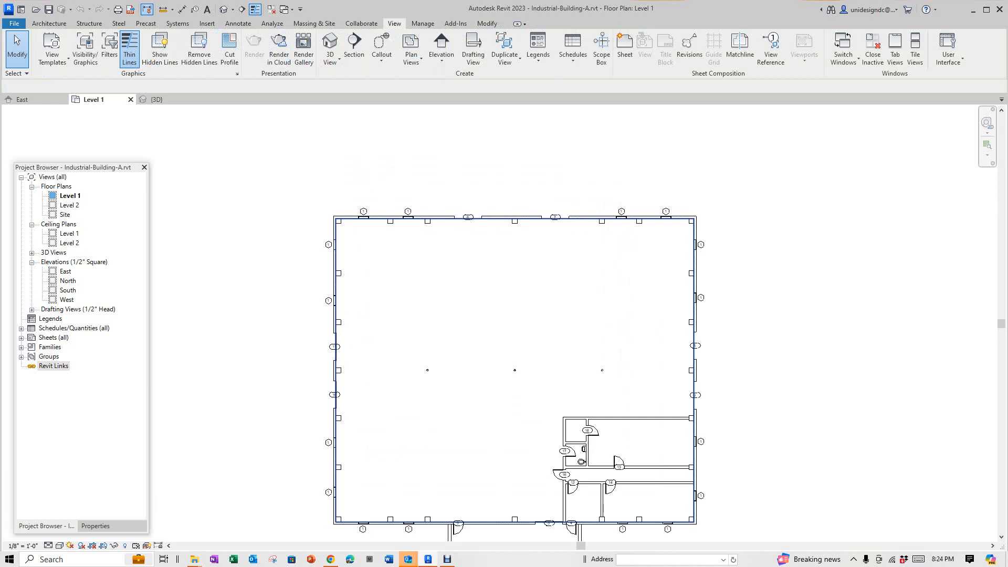
scroll(411, 247, down, 1)
Step: Start an aligned dimension and set its wall reference preference to Wall faces
click(181, 9)
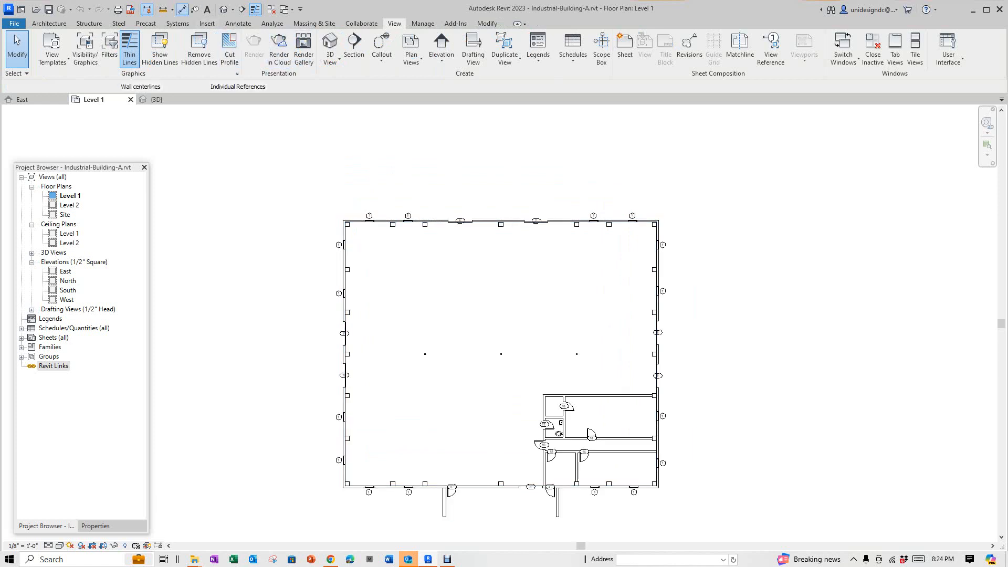
scroll(303, 218, up, 1)
scroll(350, 229, up, 3)
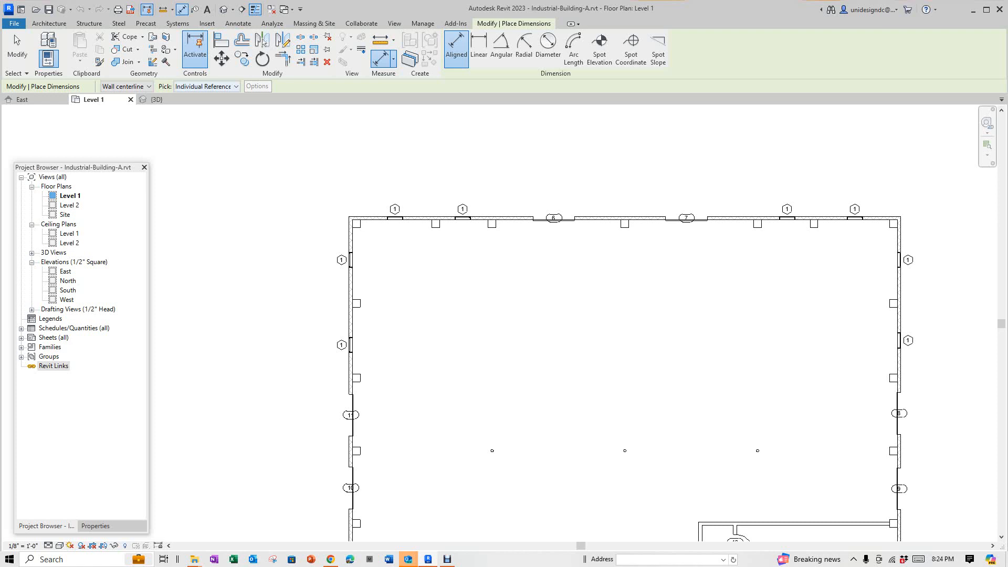
click(236, 87)
click(236, 87)
click(126, 86)
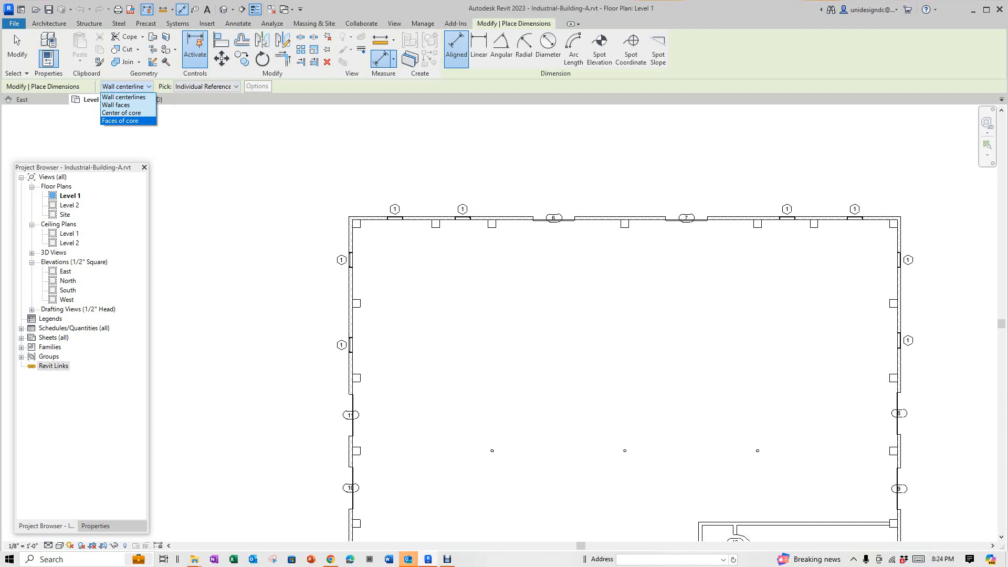
click(120, 105)
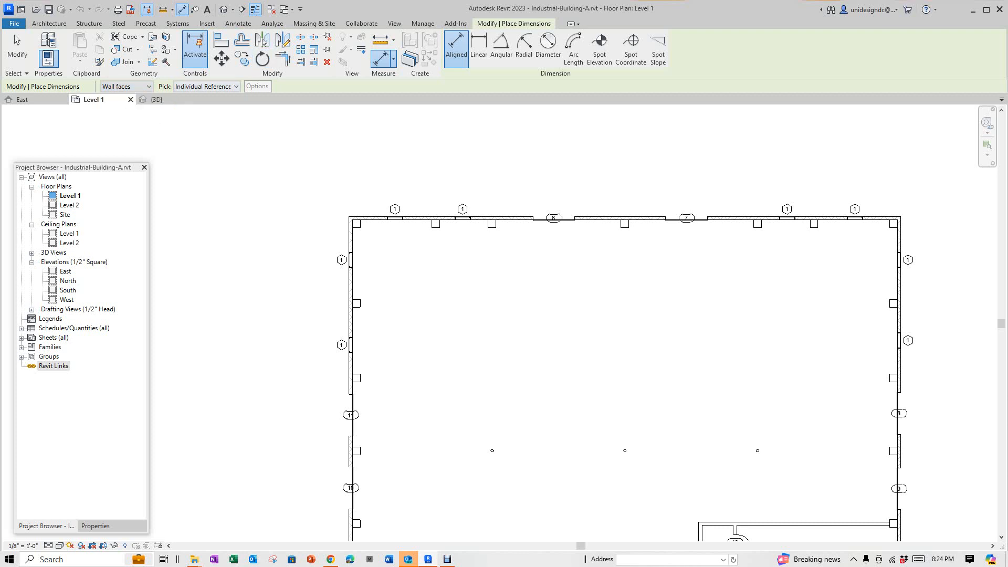
Step: Set the dimension to pick Entire Walls, referencing opening widths, intersecting walls and intersecting grids
click(206, 86)
click(203, 105)
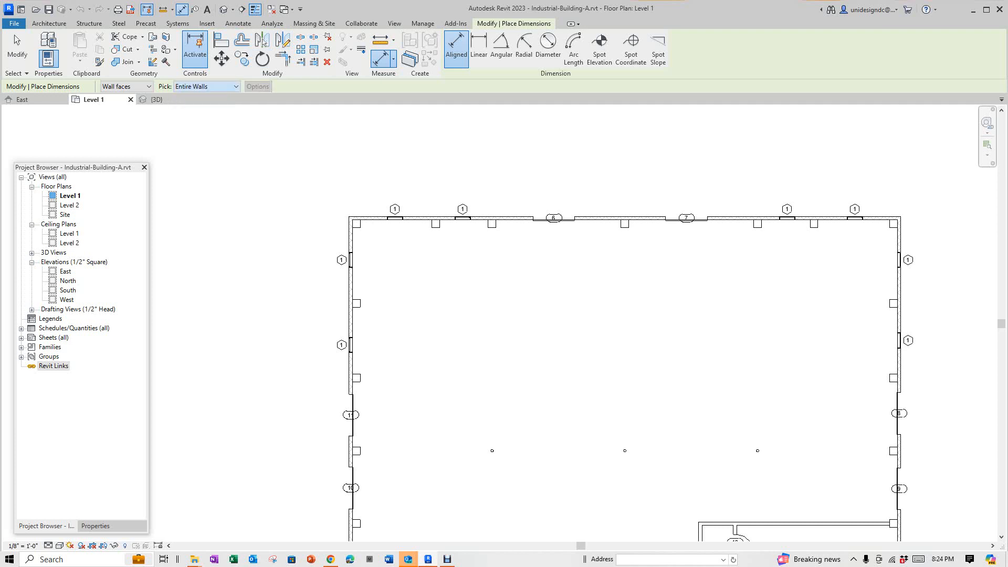
click(258, 86)
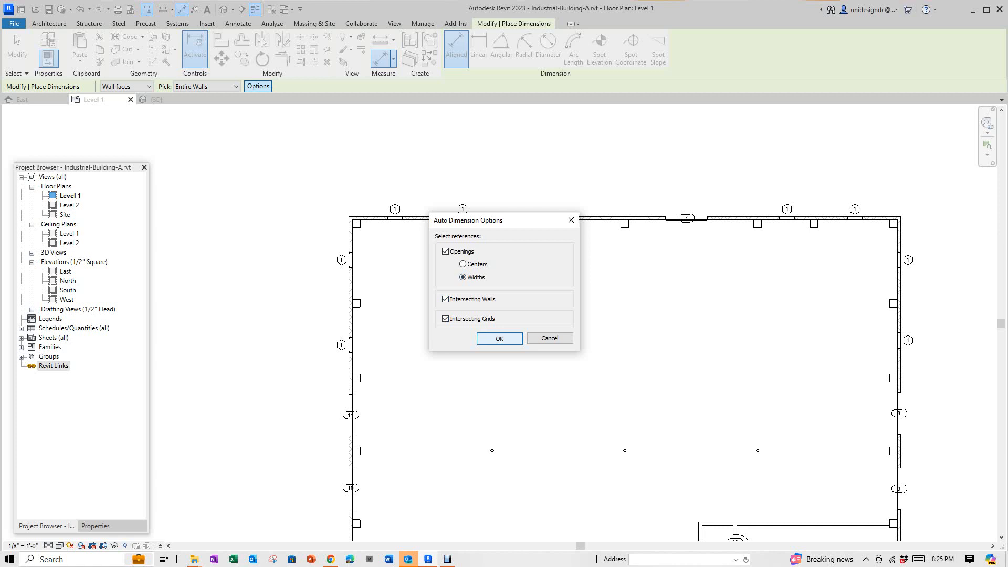
click(500, 338)
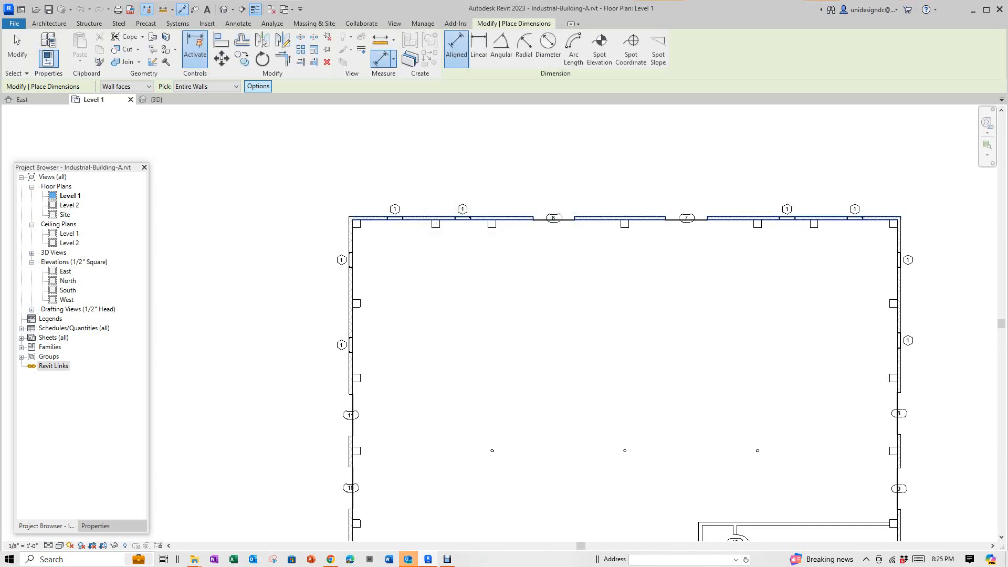
Step: Place automatic dimension strings just outside the north and east exterior walls of the Level 1 plan
click(516, 217)
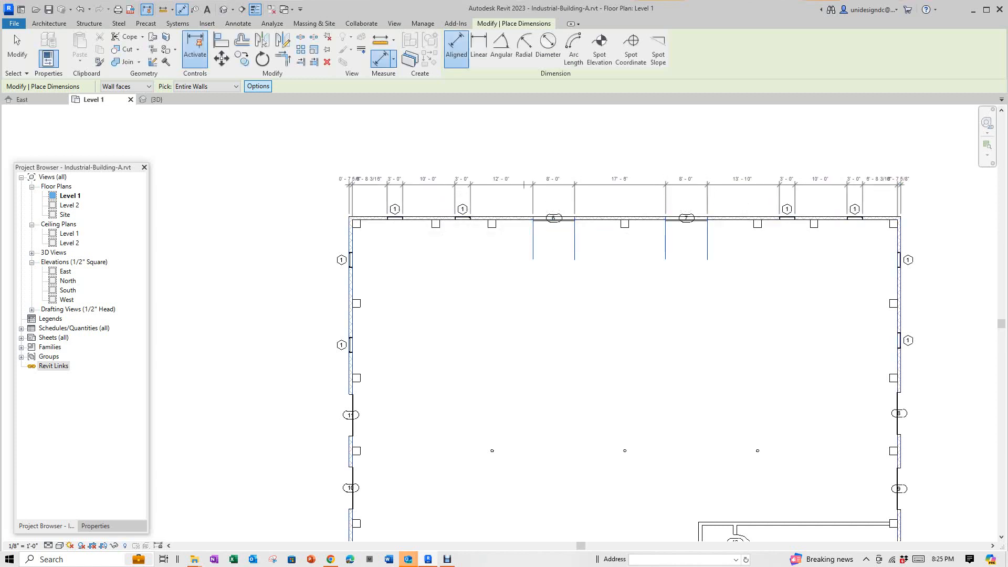
click(522, 190)
scroll(562, 208, down, 5)
scroll(753, 318, up, 4)
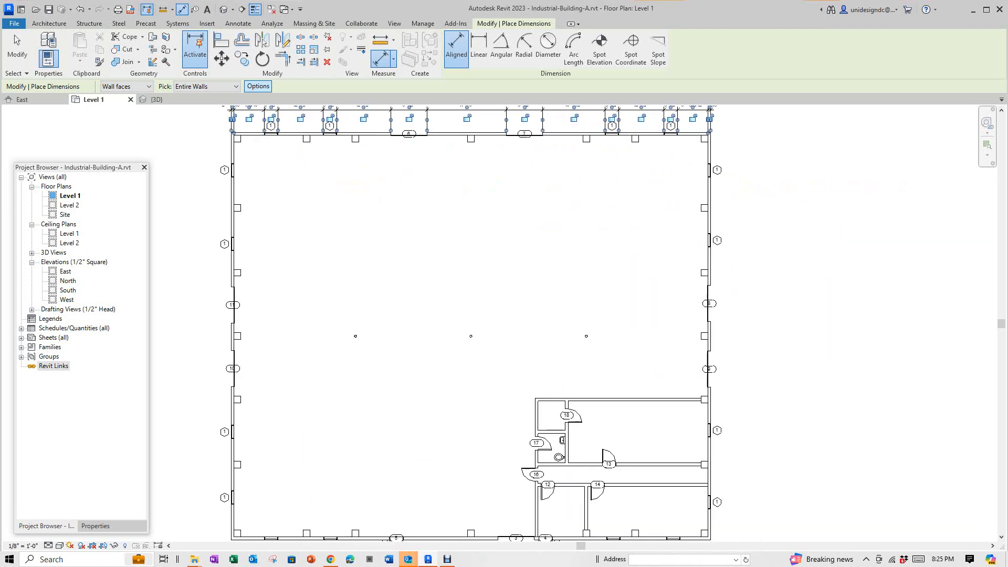
click(709, 275)
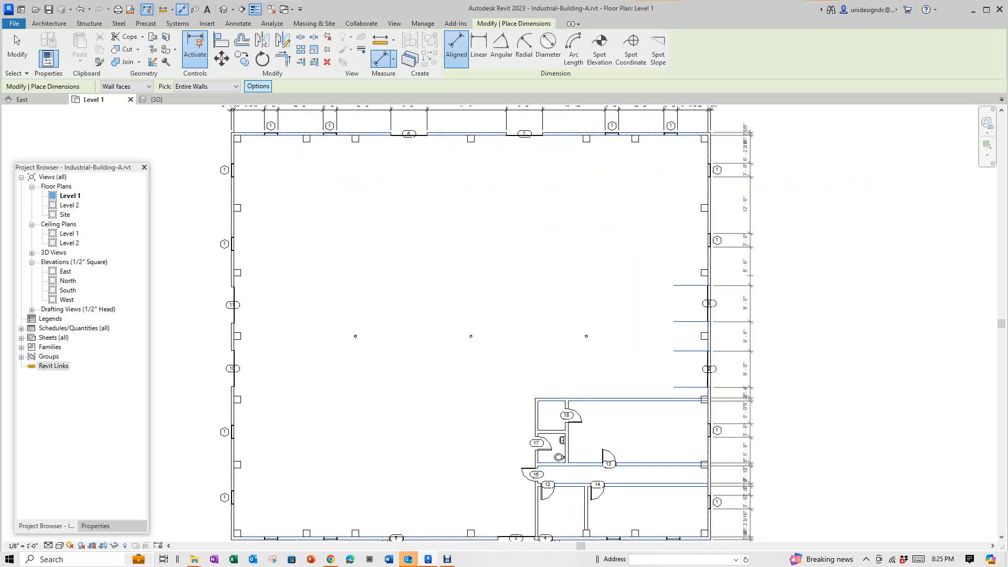
scroll(776, 277, down, 2)
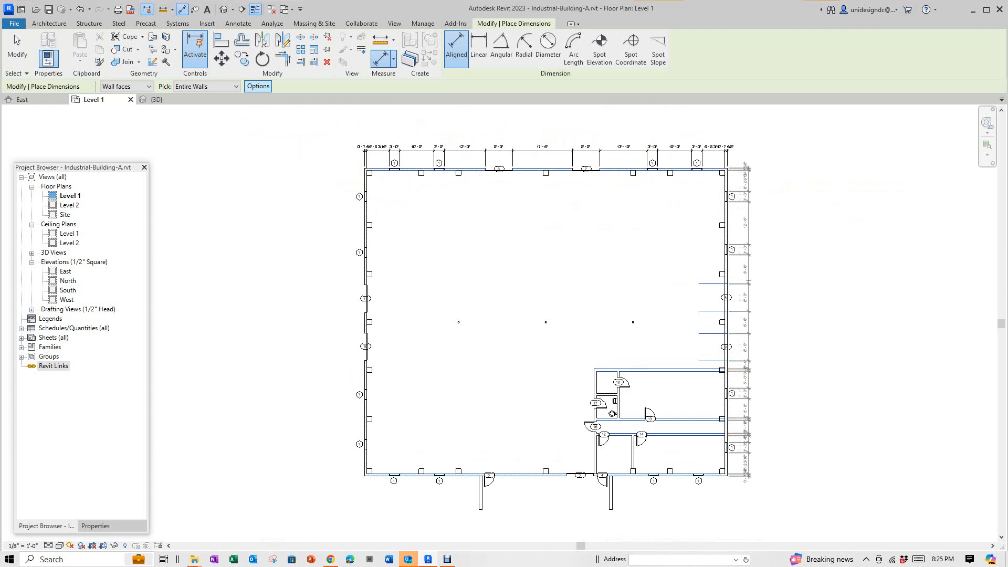
click(747, 322)
right_click(808, 313)
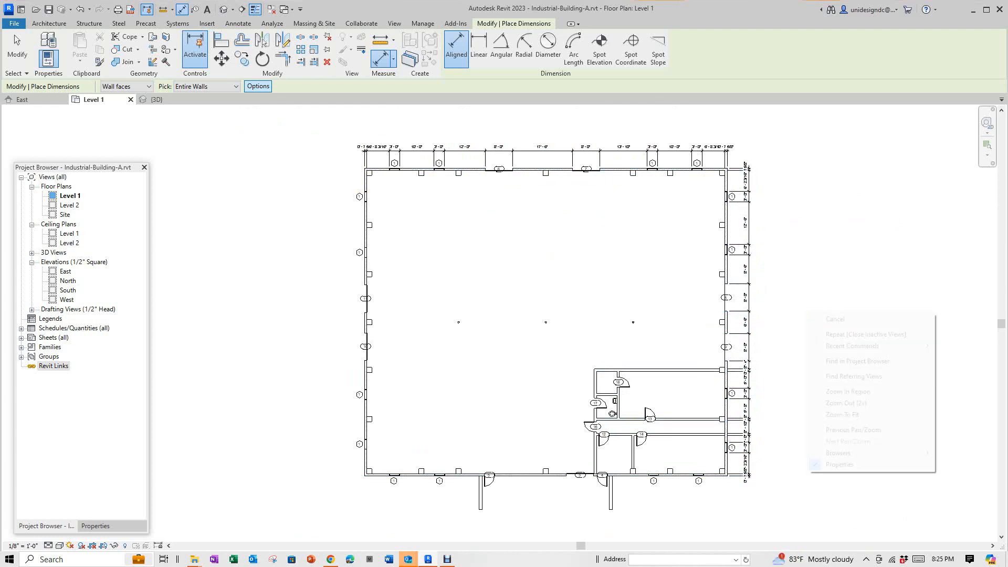
click(825, 319)
scroll(748, 381, up, 1)
scroll(749, 377, up, 2)
scroll(708, 296, down, 1)
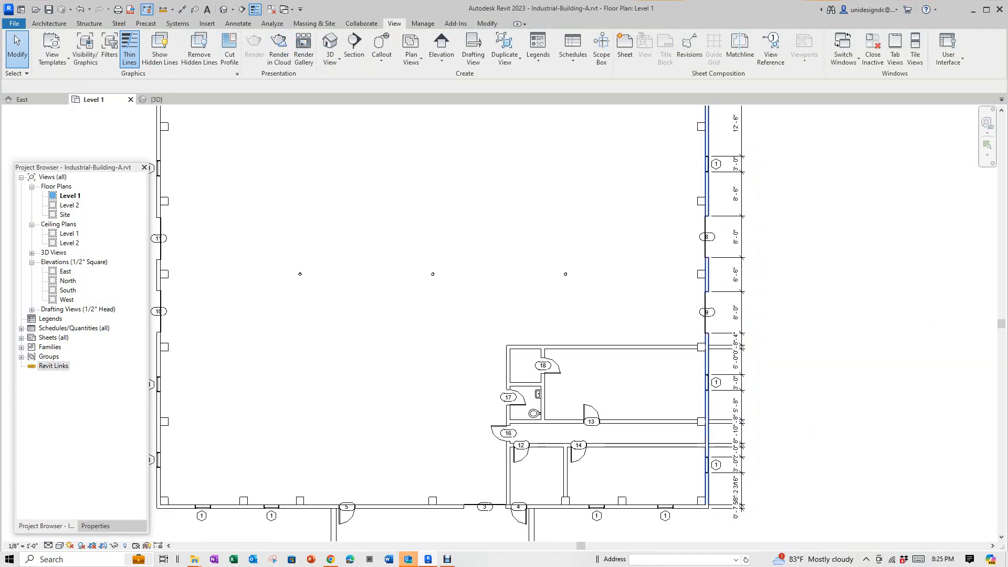
middle_drag(709, 296, 737, 201)
scroll(586, 424, up, 1)
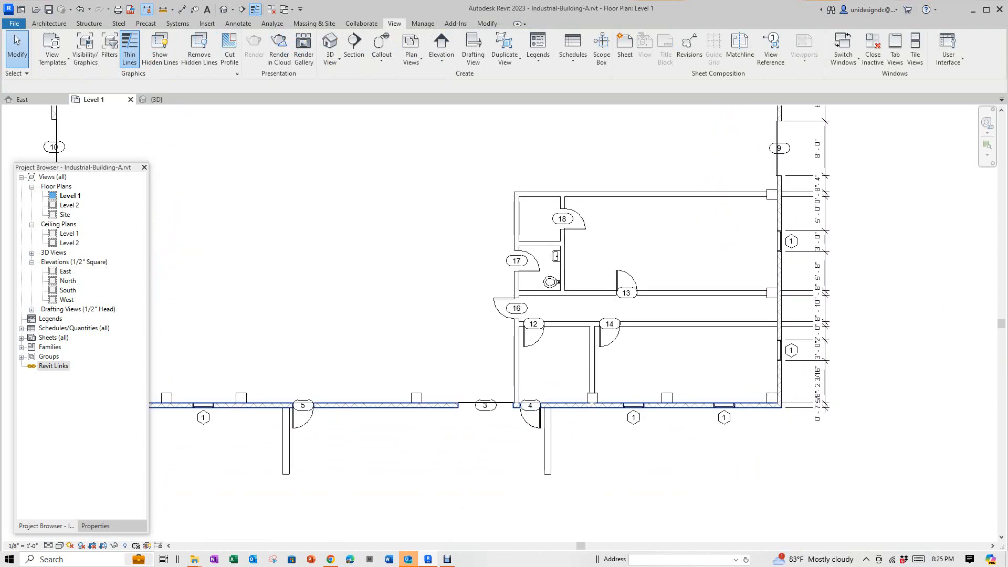
click(417, 404)
scroll(416, 416, down, 1)
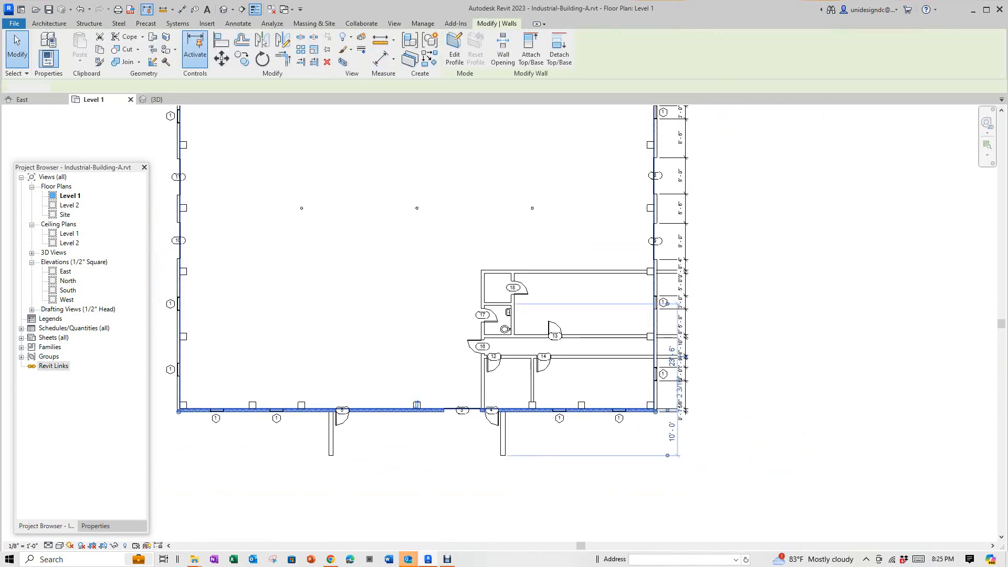
click(362, 310)
scroll(363, 311, down, 1)
middle_drag(363, 310, 441, 377)
key(Escape)
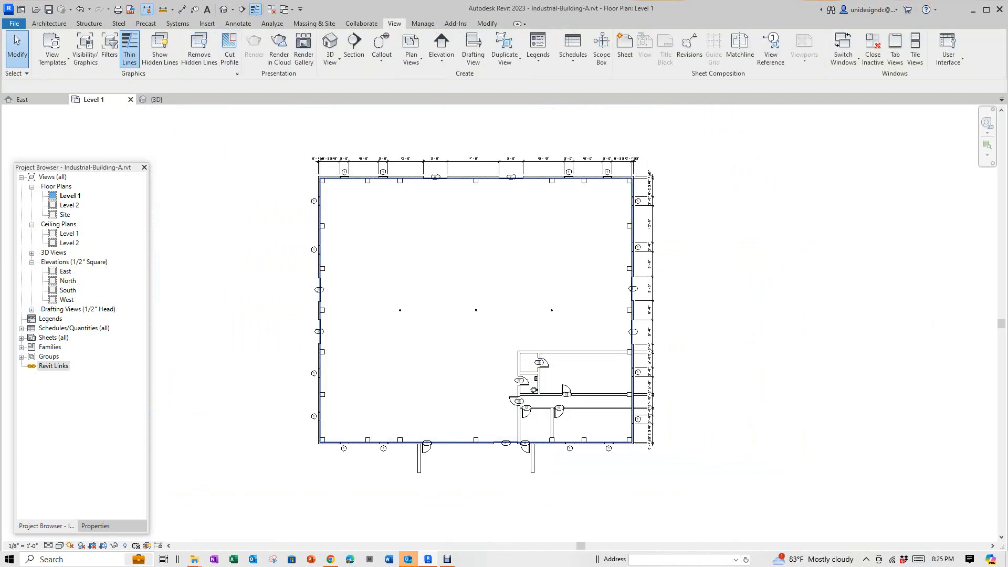
scroll(606, 382, up, 1)
scroll(606, 382, down, 1)
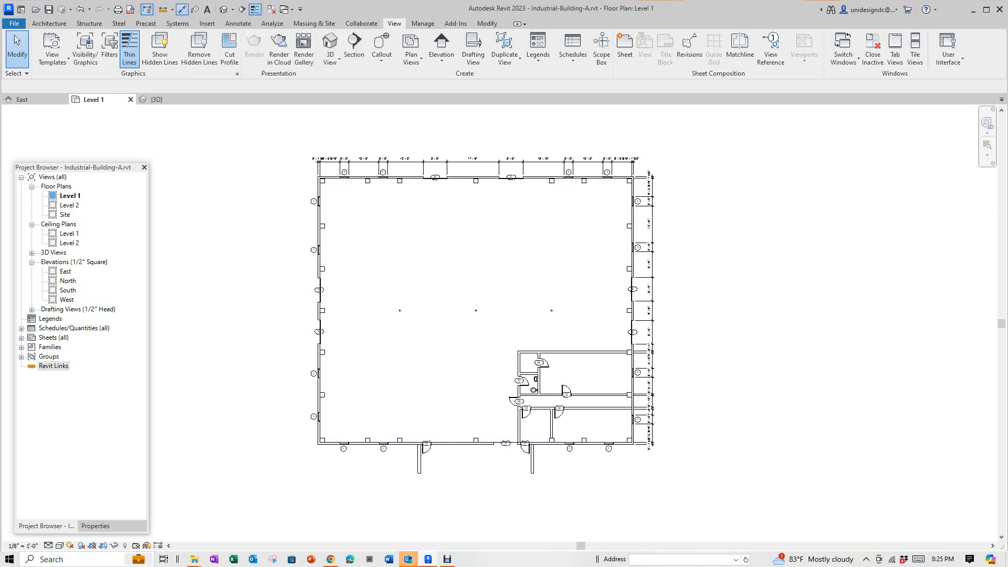
Step: Place automatic aligned dimension strings just outside the west and south exterior walls using Entire Walls
click(183, 10)
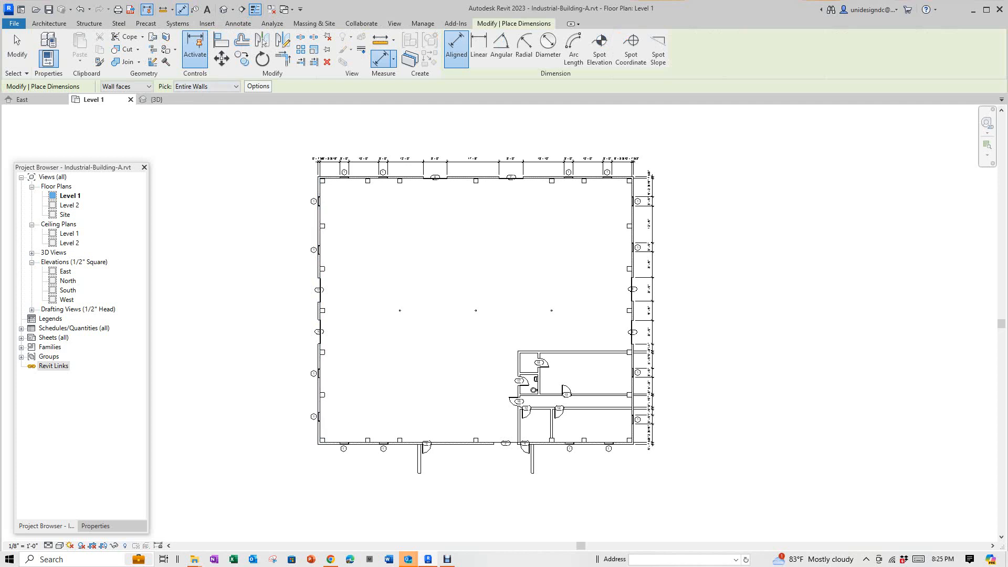
click(318, 236)
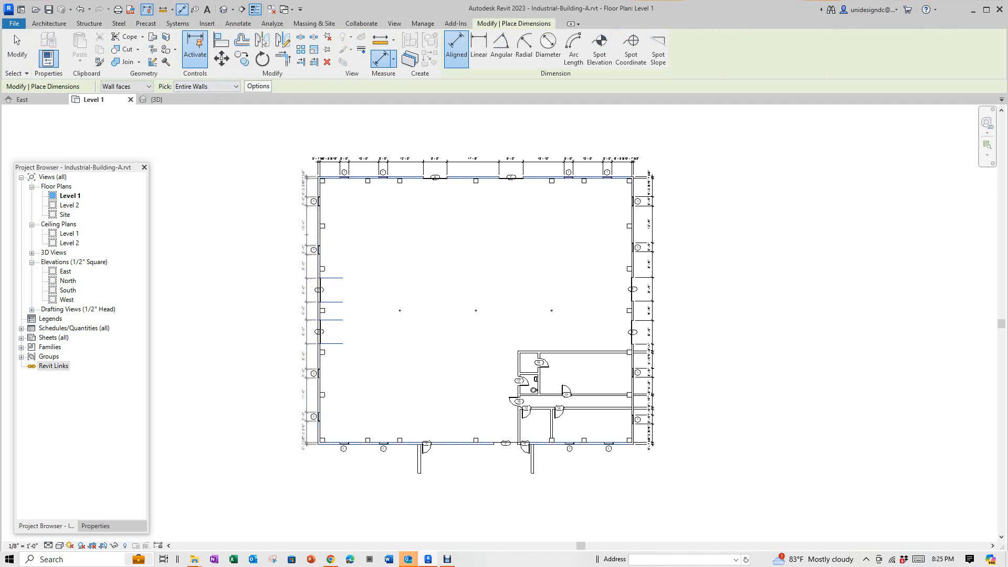
click(305, 236)
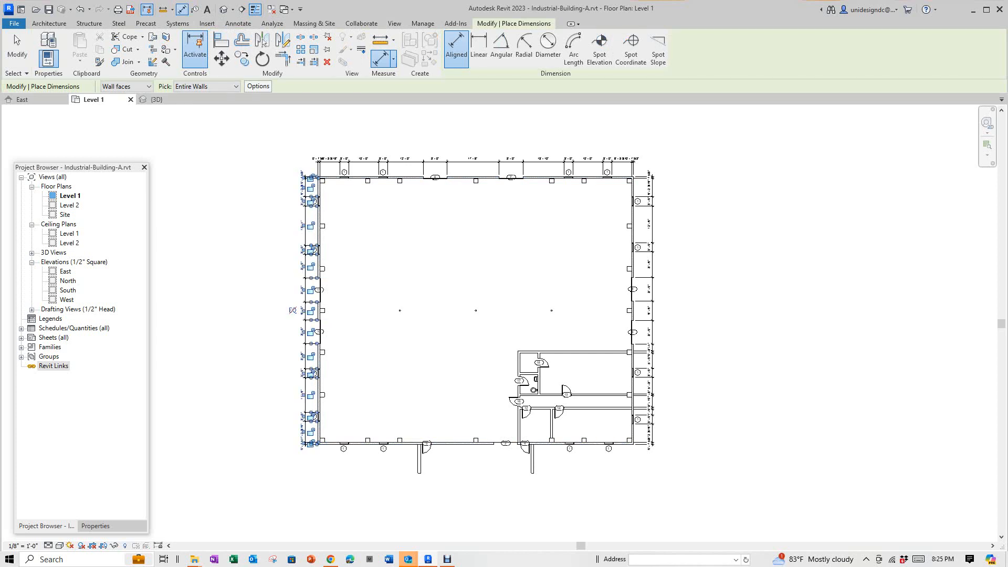
click(408, 443)
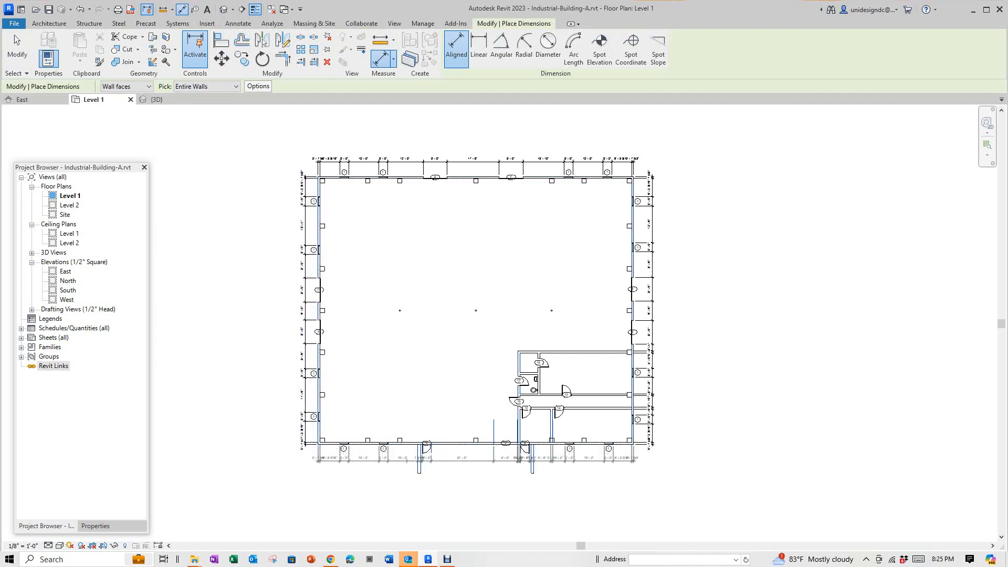
click(408, 460)
right_click(408, 302)
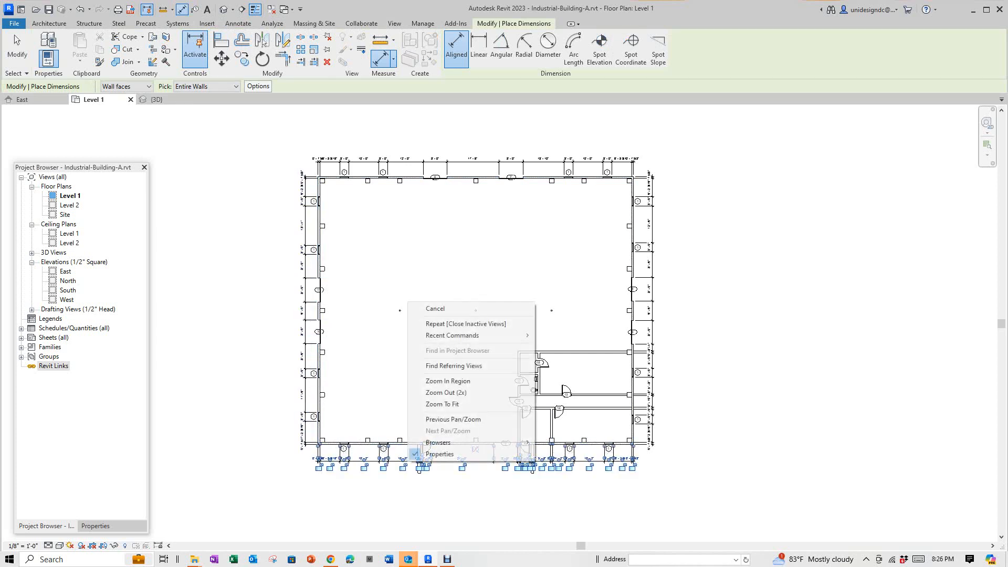
click(426, 309)
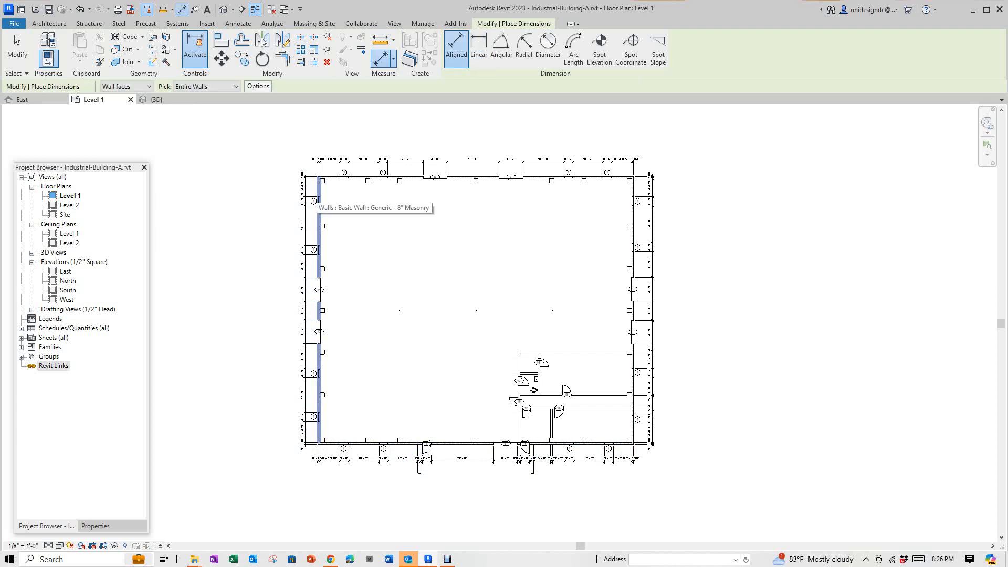
Step: Add an overall width dimension between the outer faces of the west and east walls, beyond the north wall's dimension string
scroll(317, 184, up, 3)
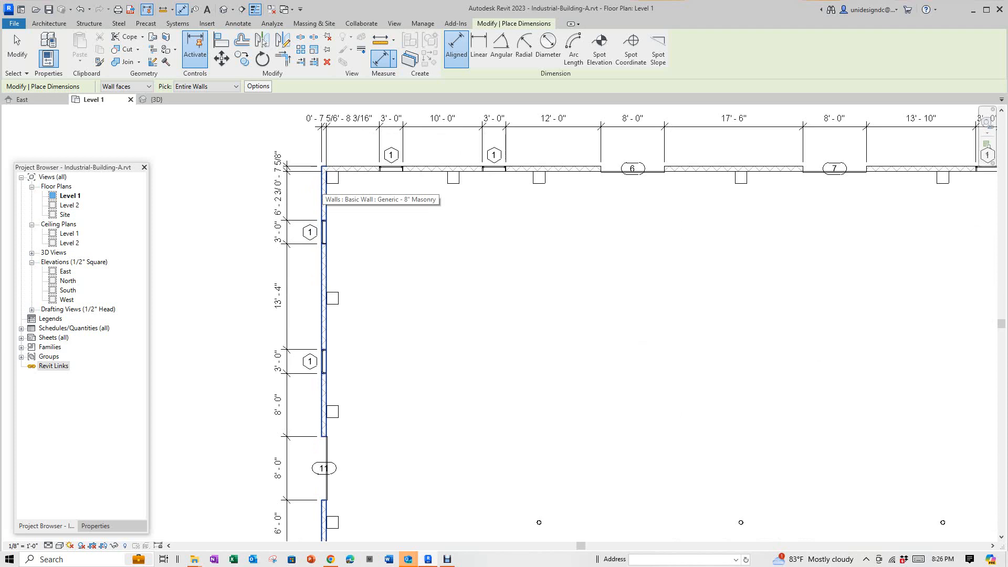
scroll(452, 155, down, 1)
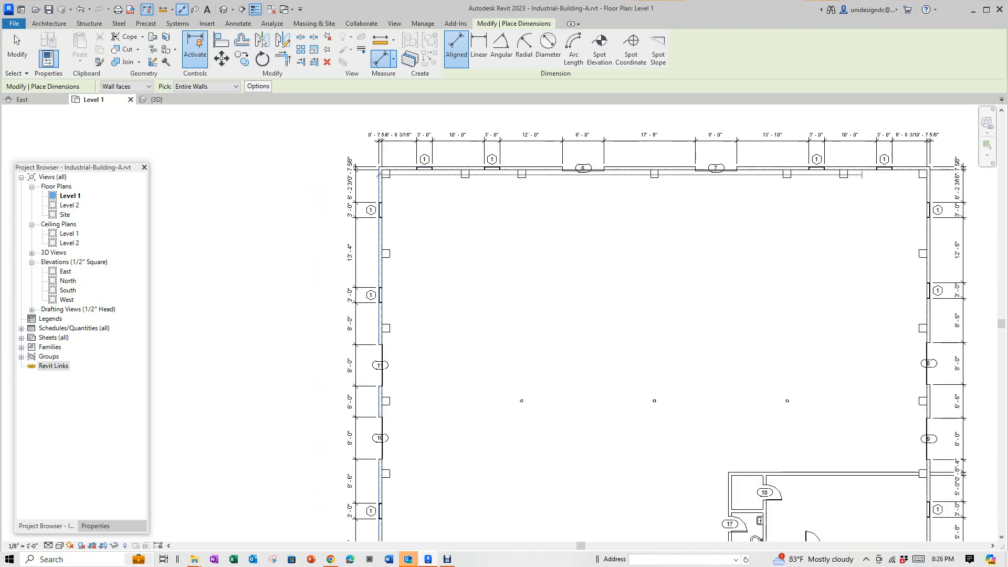
scroll(940, 149, up, 1)
scroll(940, 152, down, 2)
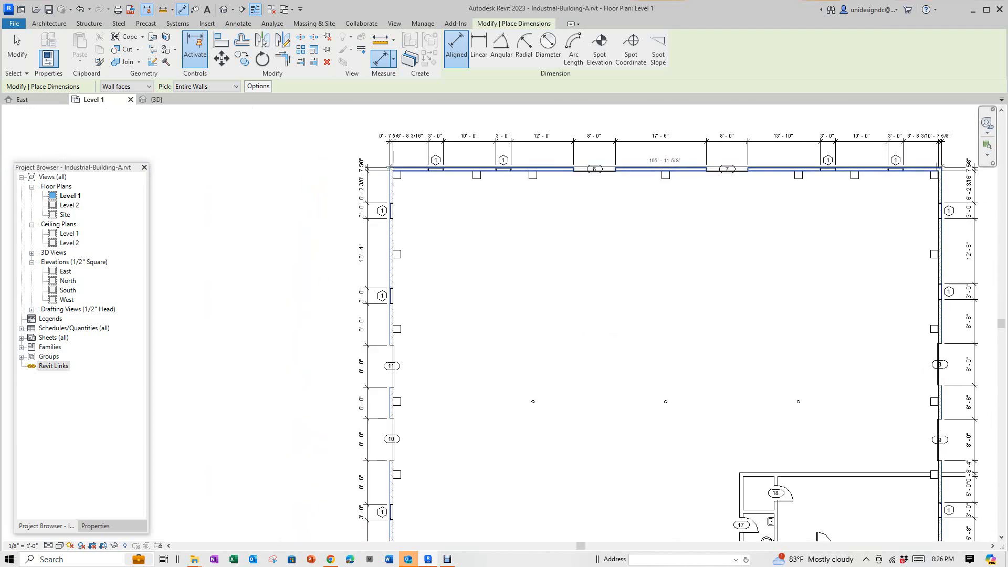
scroll(940, 152, down, 1)
scroll(940, 131, up, 2)
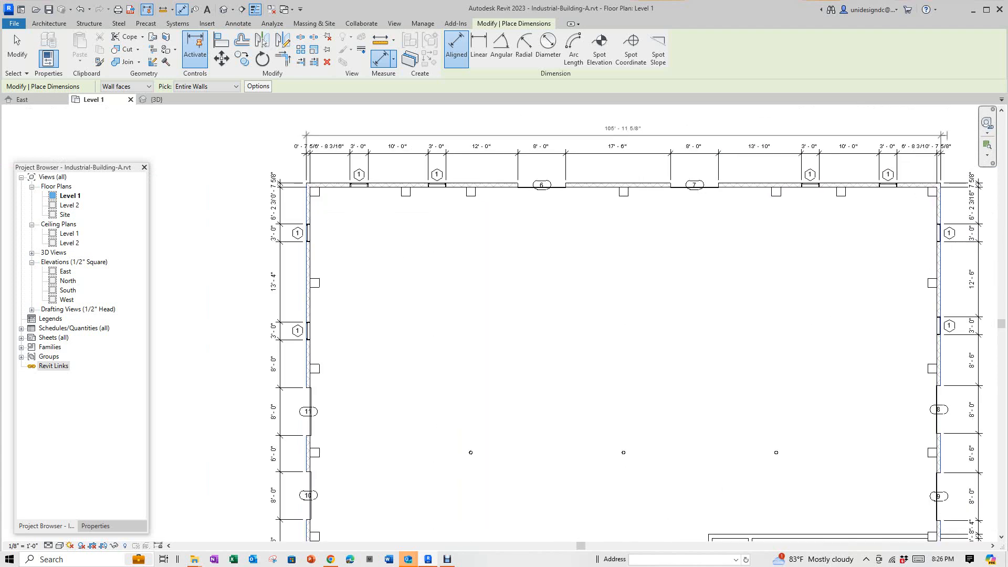
scroll(940, 131, up, 1)
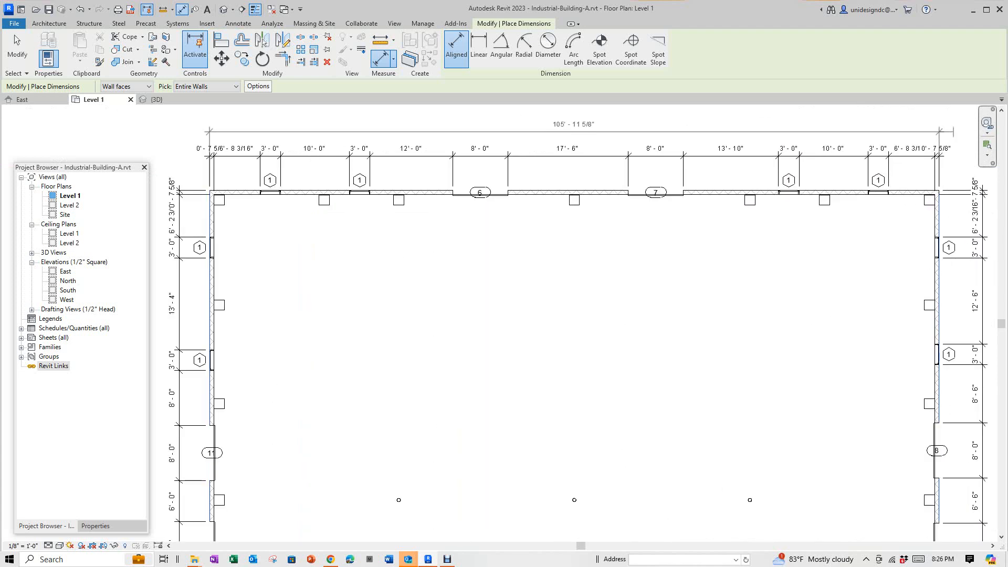
click(574, 131)
right_click(940, 132)
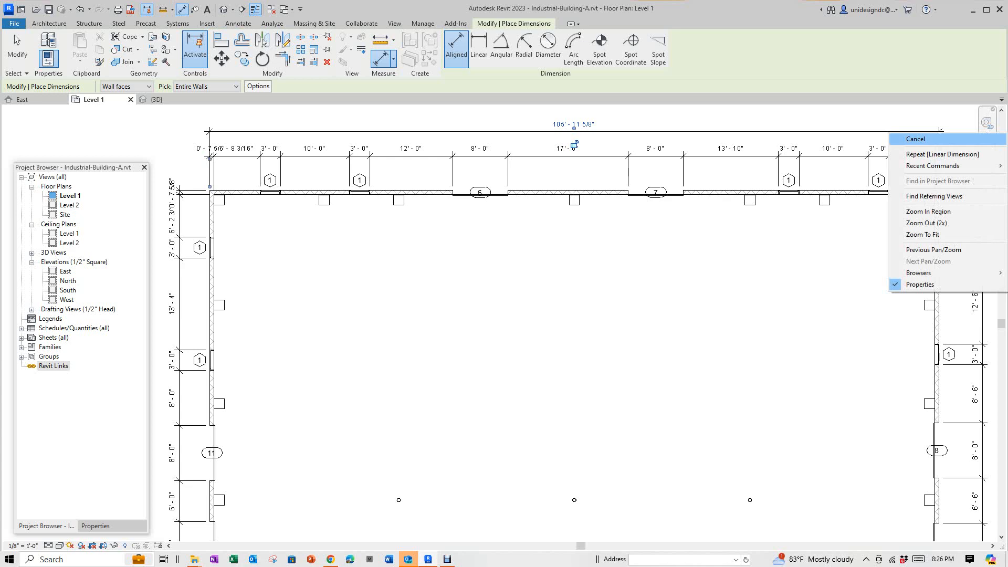
click(925, 139)
Step: Add an overall dimension between the outer faces of the north and south walls, beyond the west wall's dimension string
scroll(748, 176, down, 4)
middle_drag(748, 176, 712, 107)
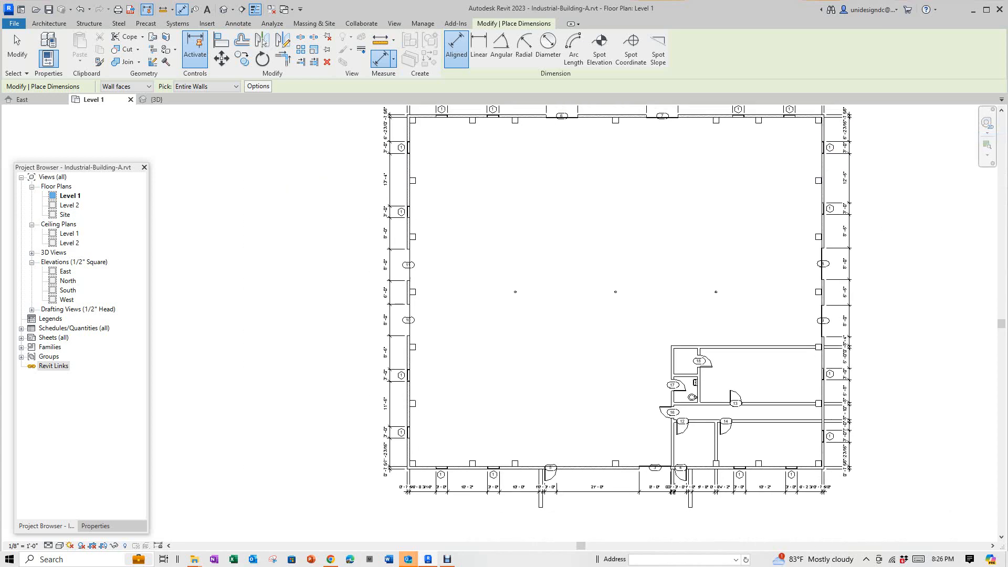
scroll(555, 239, down, 3)
scroll(447, 135, up, 7)
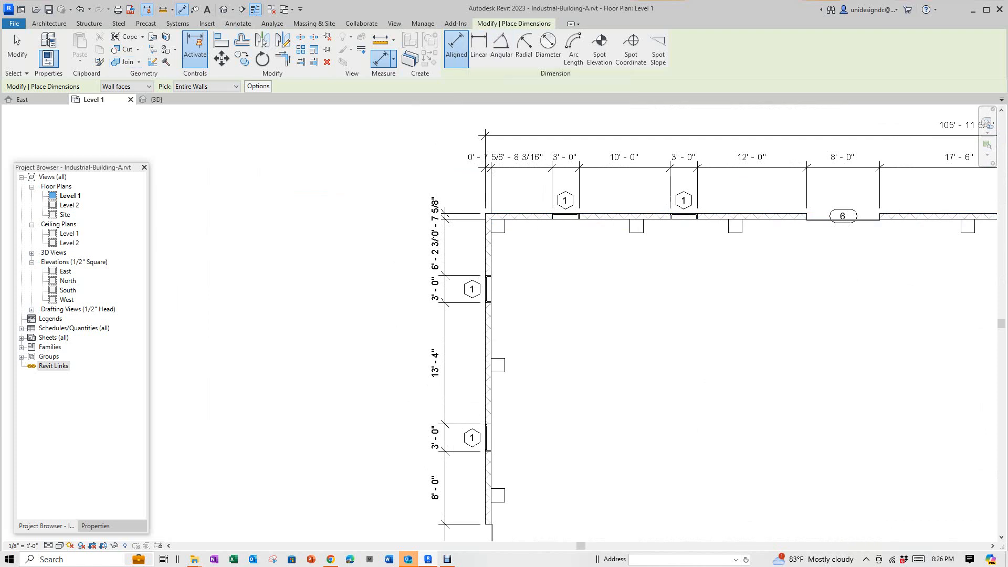
scroll(481, 188, up, 1)
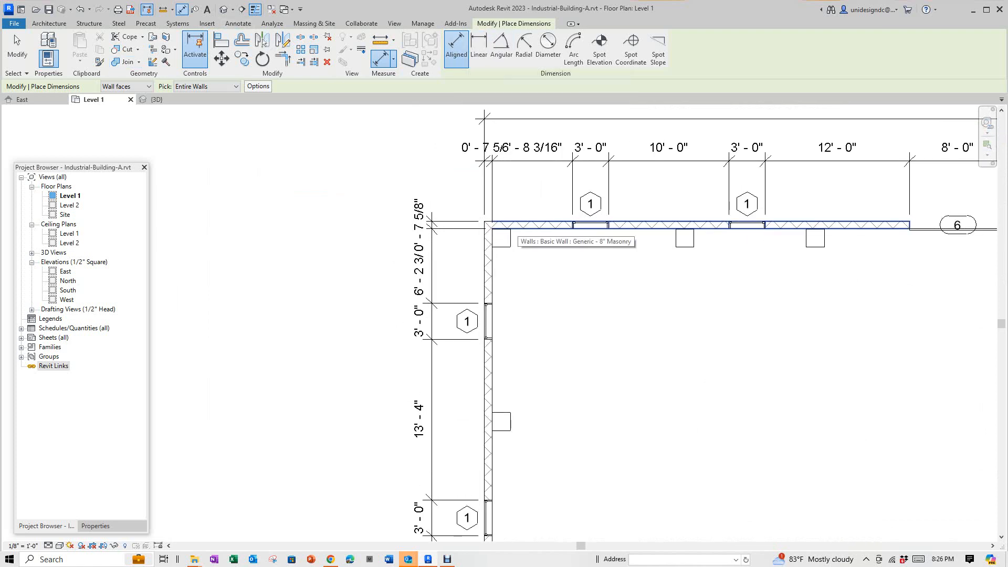
scroll(484, 296, down, 4)
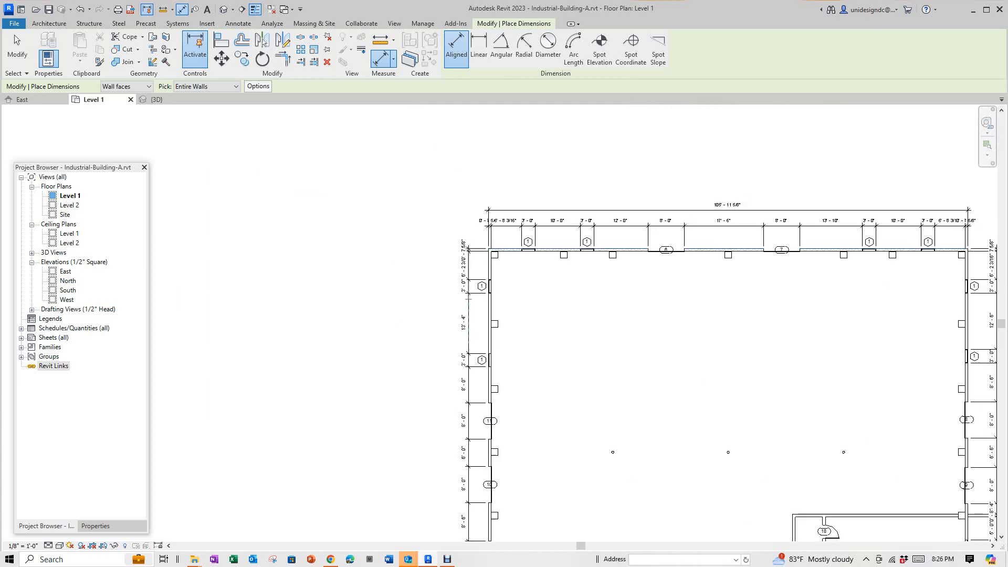
scroll(483, 325, down, 2)
scroll(483, 431, up, 4)
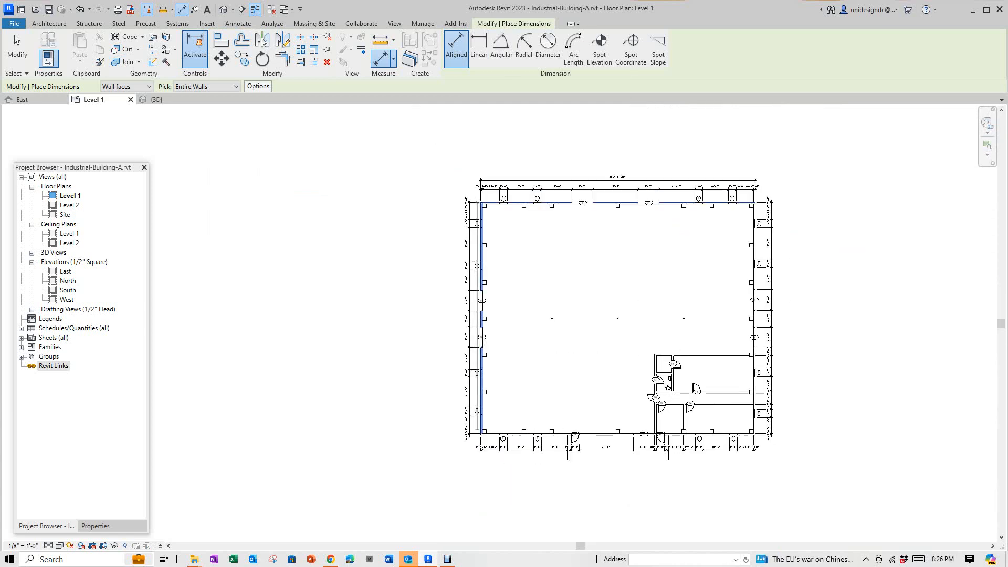
click(485, 414)
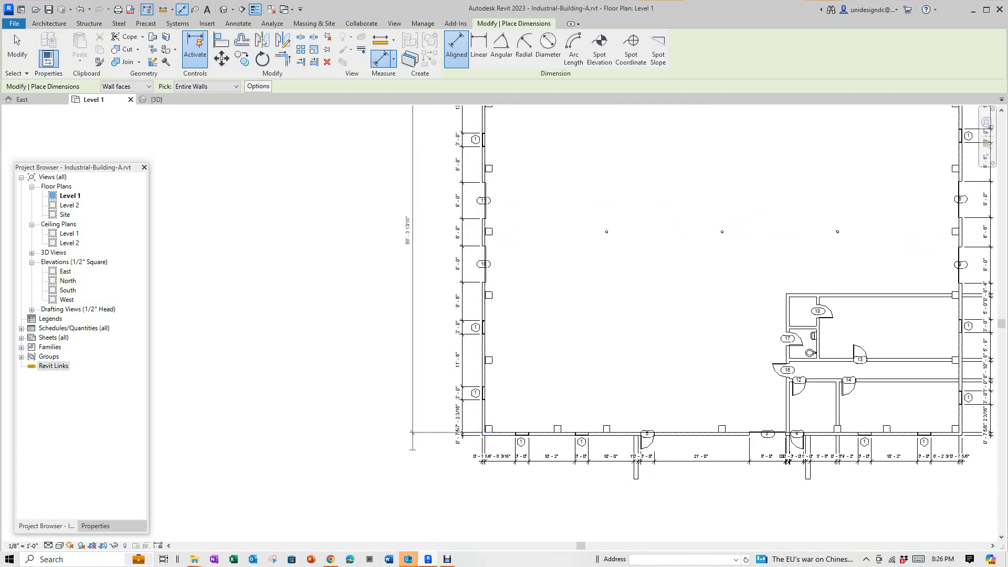
click(413, 449)
scroll(367, 450, down, 5)
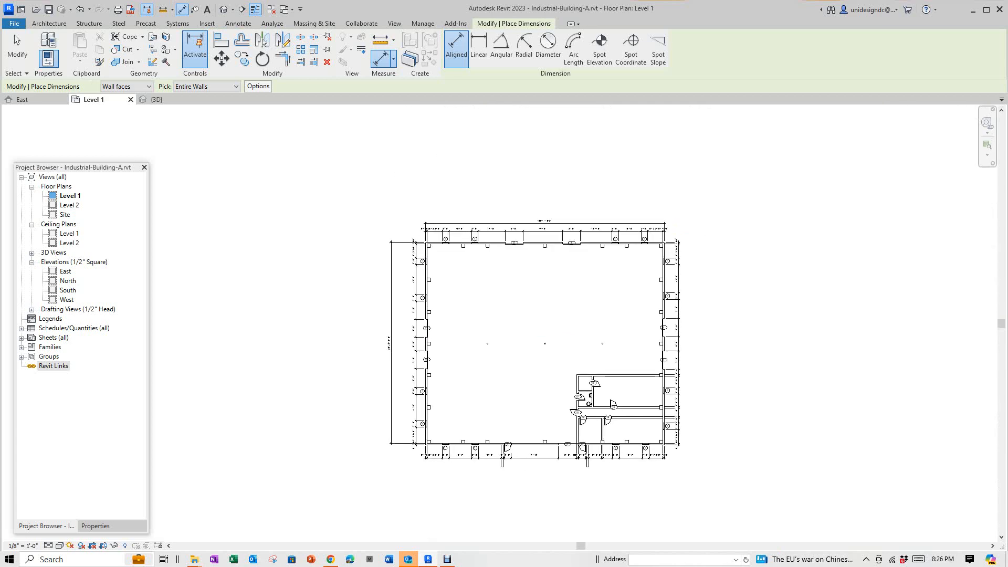
scroll(417, 215, up, 4)
right_click(388, 192)
click(415, 200)
Step: Move the overall north-south dimension line closer to the west wall's dimension string
scroll(387, 357, up, 2)
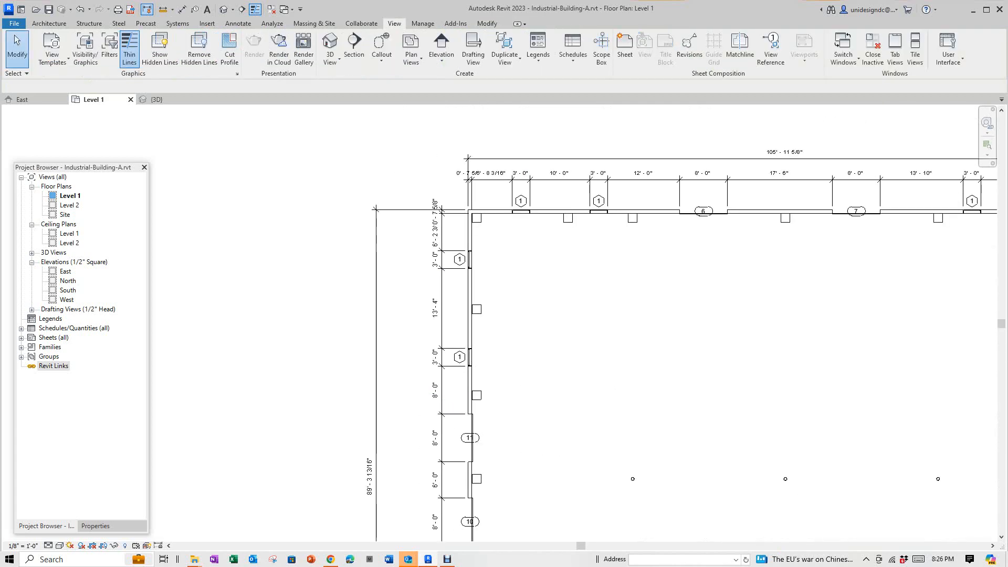
drag(376, 363, 407, 364)
click(220, 319)
scroll(208, 317, down, 4)
scroll(480, 337, up, 4)
middle_drag(473, 407, 443, 343)
scroll(435, 316, down, 3)
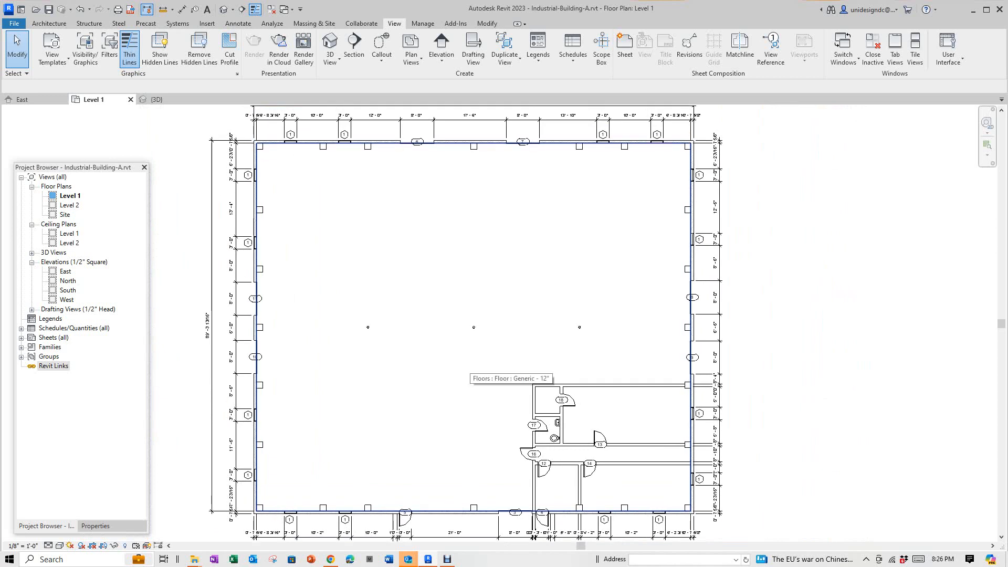
scroll(620, 509, up, 2)
mouse_move(620, 508)
middle_down()
mouse_move(599, 474)
mouse_move(534, 418)
mouse_move(606, 507)
middle_up()
scroll(534, 418, down, 2)
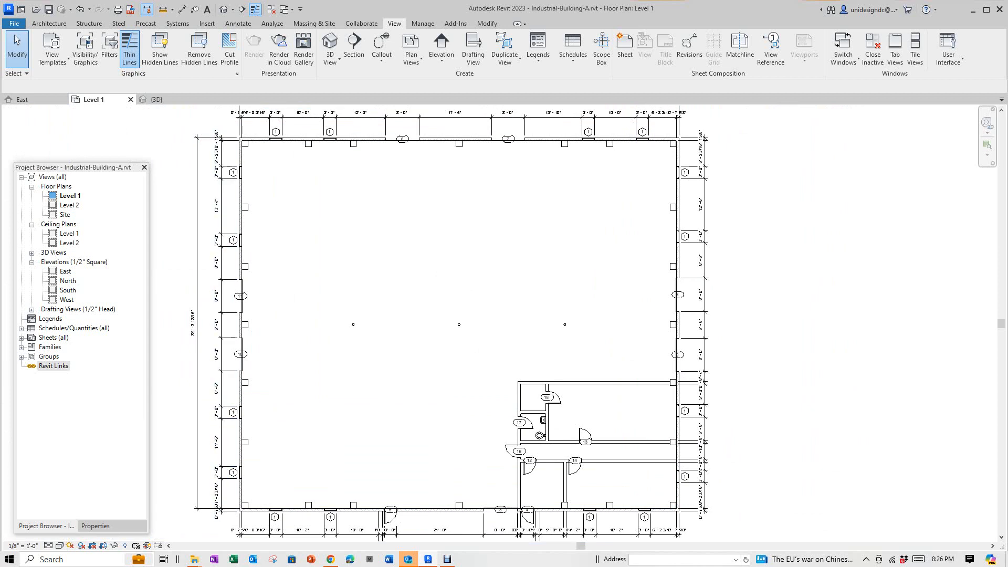
Step: Open the North and South elevations and inspect the building's walls, openings, grids and levels
double_click(68, 280)
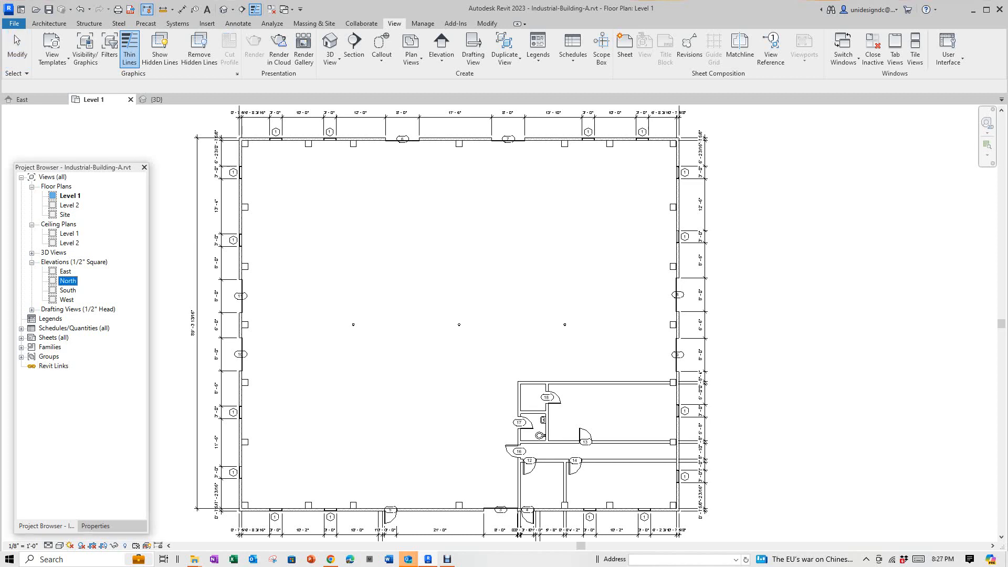
middle_drag(571, 388, 674, 417)
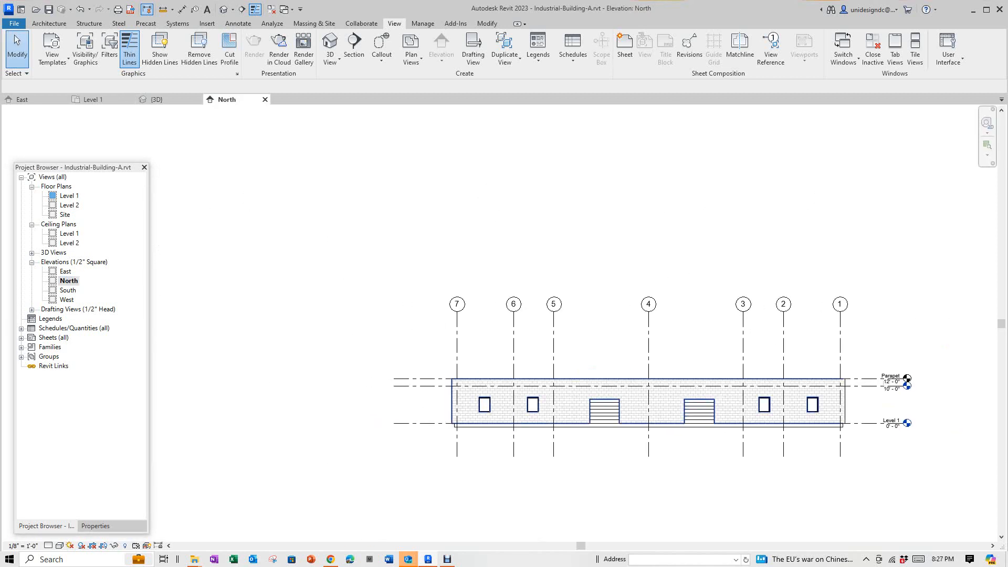
scroll(673, 417, up, 4)
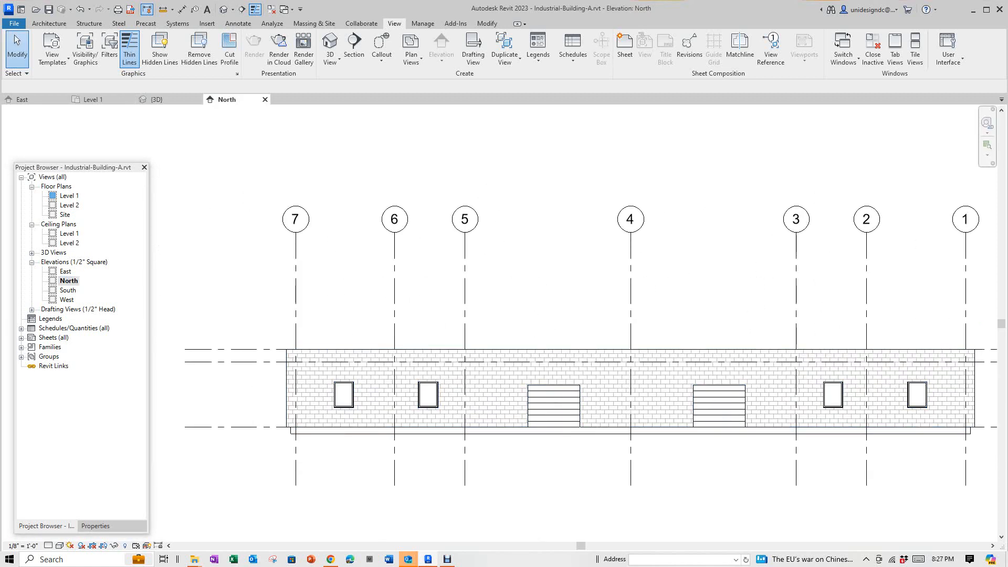
double_click(68, 290)
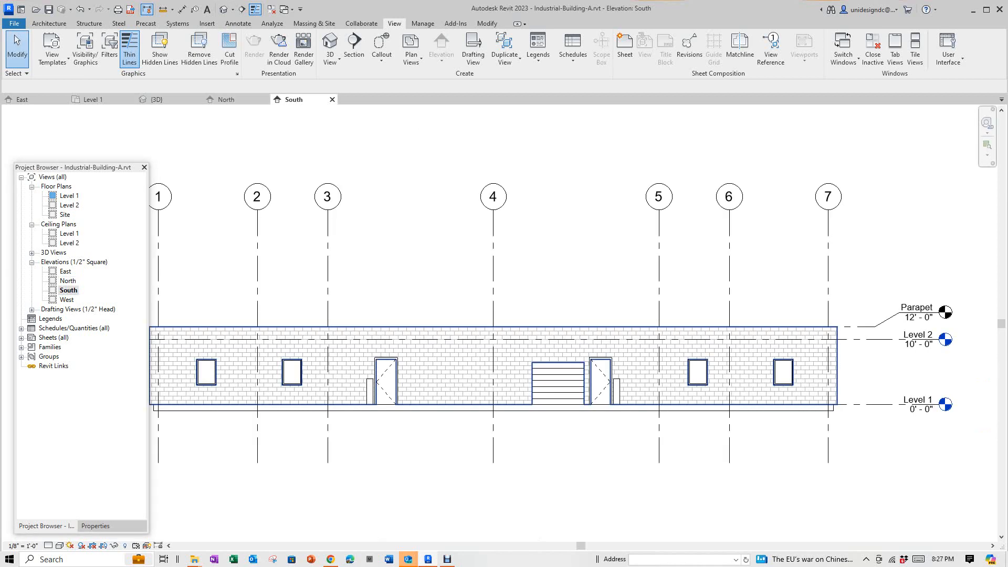
scroll(530, 366, down, 3)
middle_drag(536, 364, 618, 400)
scroll(620, 379, up, 1)
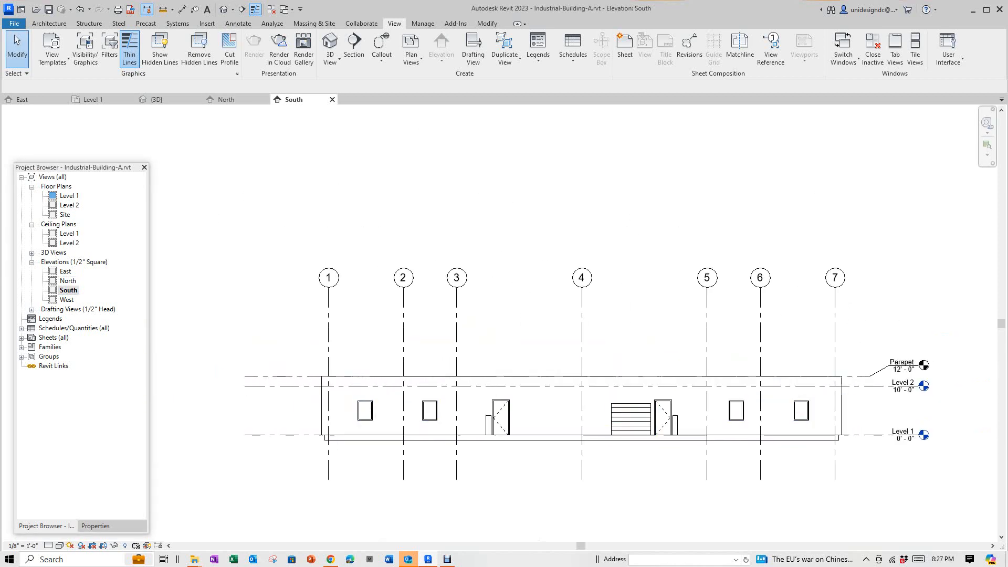
Step: Switch to the 3D view and orbit the building to a lower angle to inspect its exterior
click(156, 99)
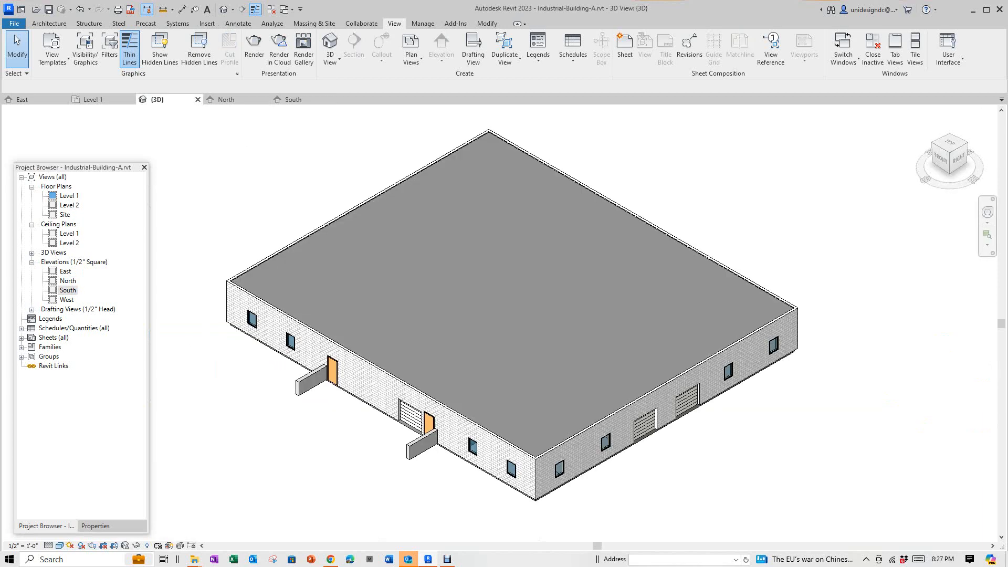
scroll(699, 457, up, 2)
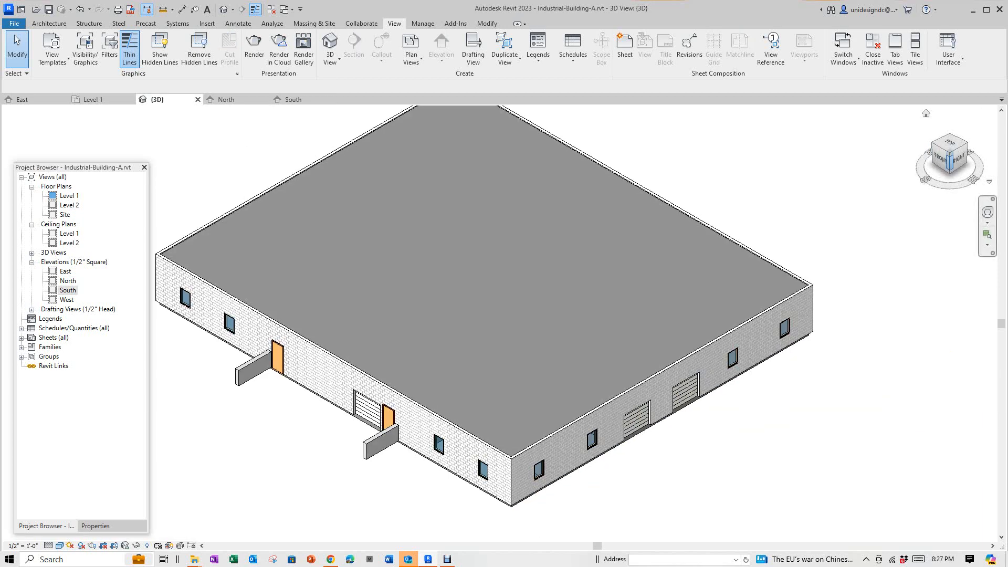
mouse_move(940, 158)
mouse_down()
mouse_move(938, 135)
mouse_move(889, 148)
mouse_move(884, 160)
mouse_move(913, 160)
mouse_move(940, 144)
mouse_up()
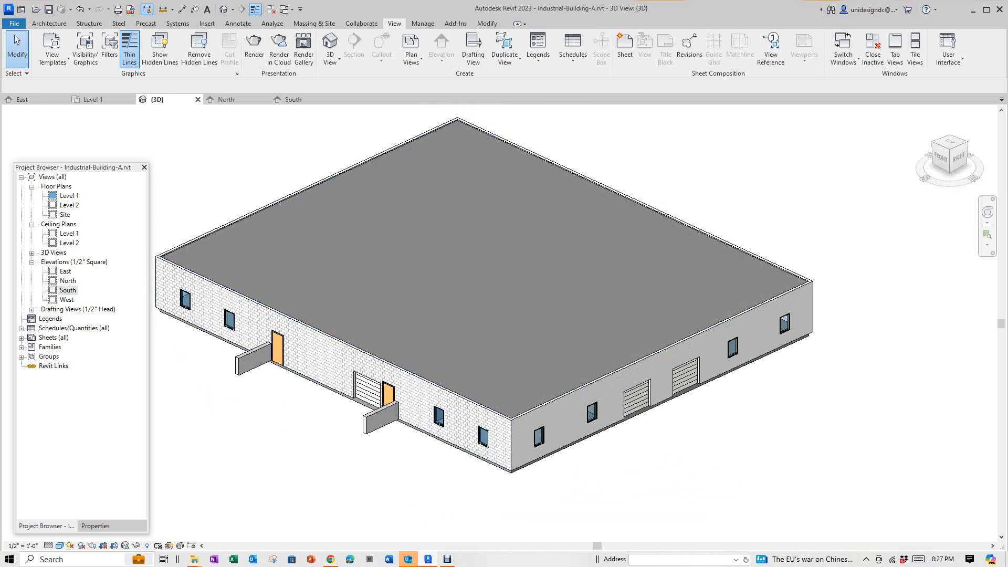
Step: Return to the Level 1 plan and place an automatic aligned dimension string just outside the interior office area's west wall
double_click(69, 195)
scroll(686, 431, up, 1)
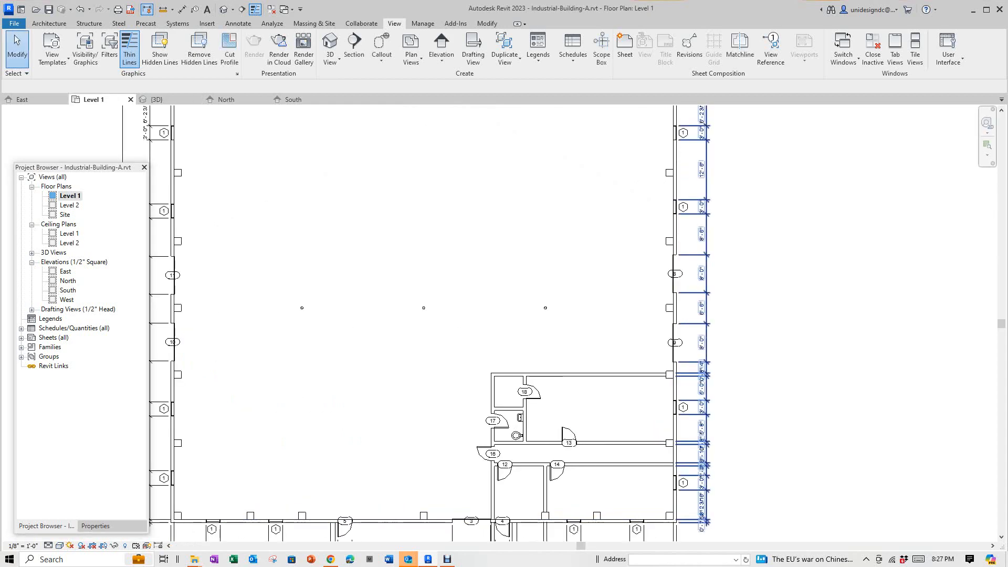
scroll(532, 365, down, 1)
middle_drag(531, 369, 540, 400)
scroll(543, 418, up, 1)
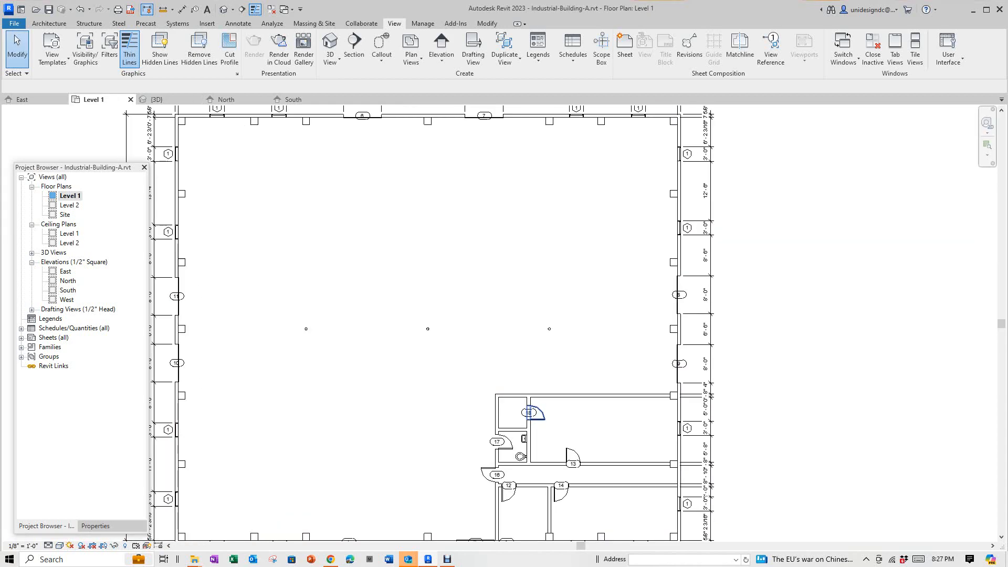
middle_drag(543, 538, 537, 419)
scroll(535, 478, up, 2)
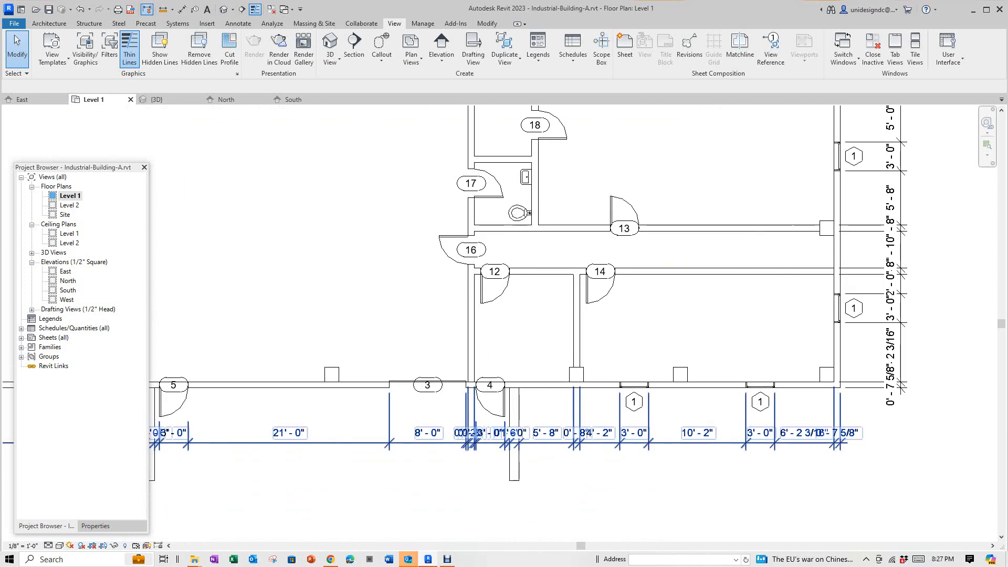
scroll(571, 461, down, 2)
middle_drag(572, 373, 560, 425)
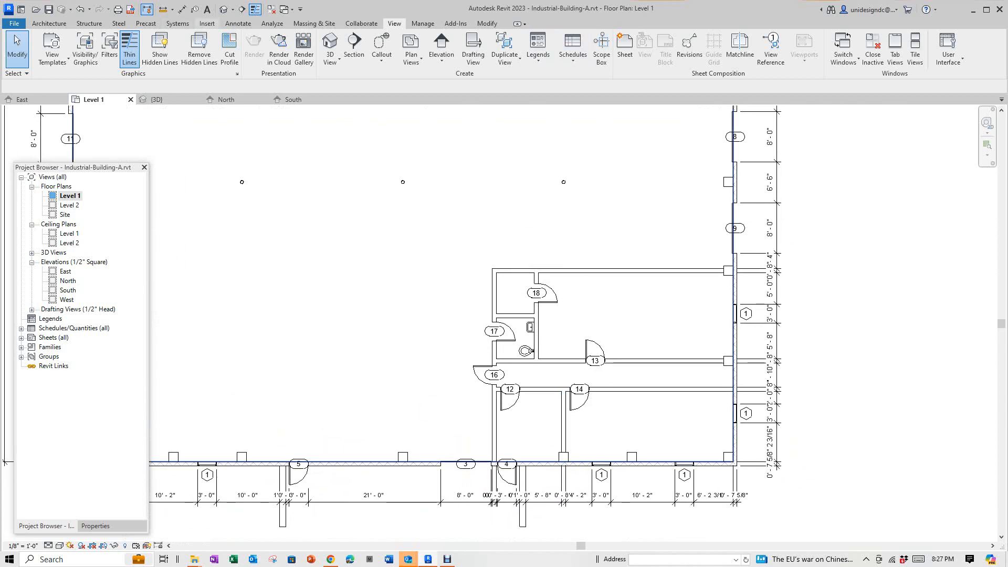
click(182, 9)
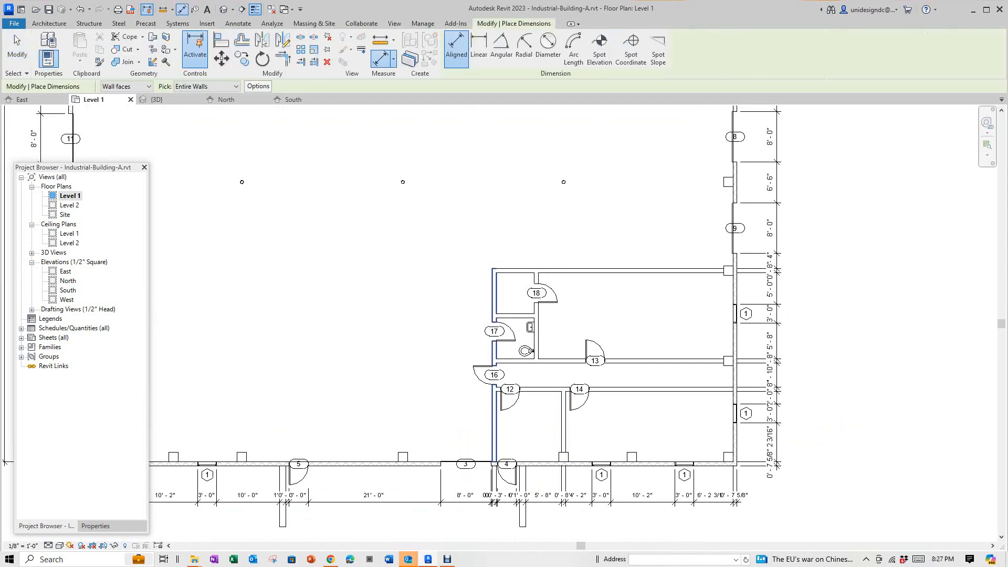
scroll(718, 291, up, 1)
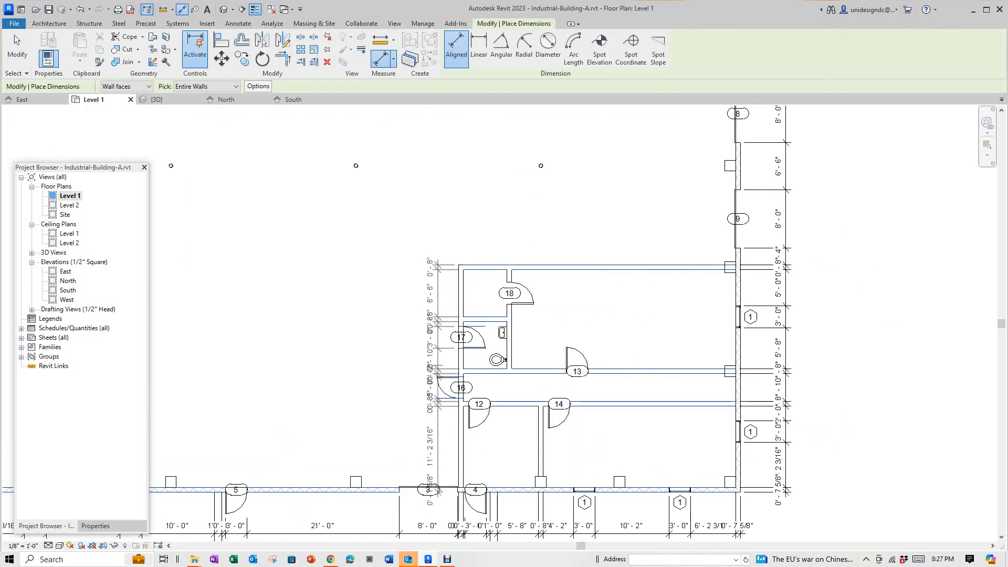
click(417, 375)
Step: Place an automatic aligned dimension string just above the office area's north wall and end dimensioning
click(543, 267)
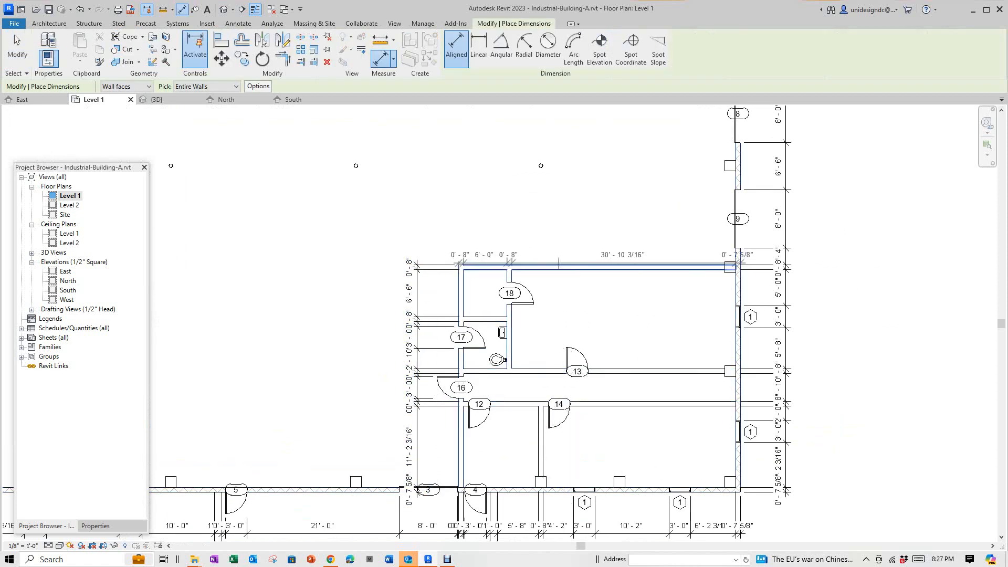
click(549, 242)
right_click(551, 243)
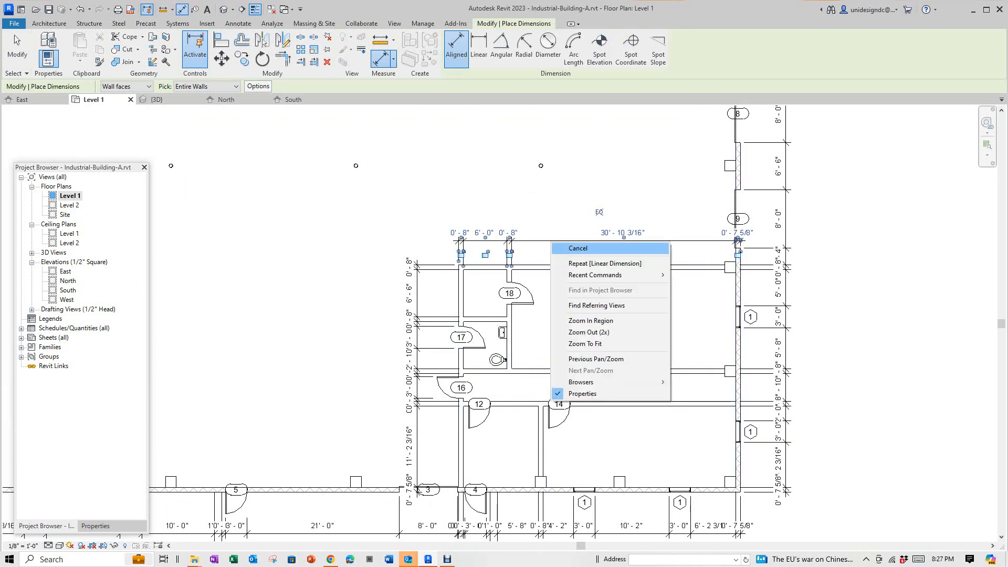
click(577, 248)
scroll(575, 299, down, 1)
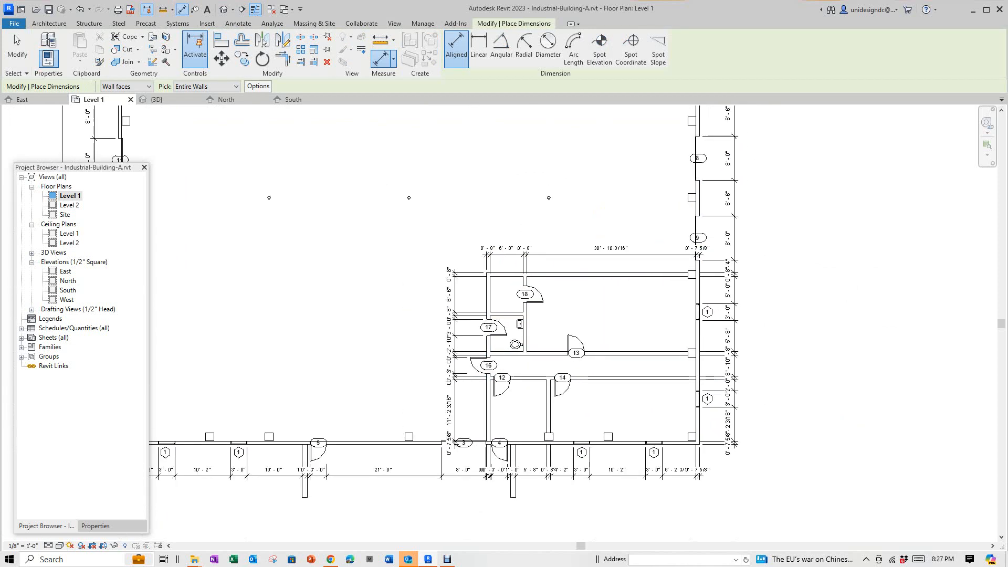
right_click(801, 326)
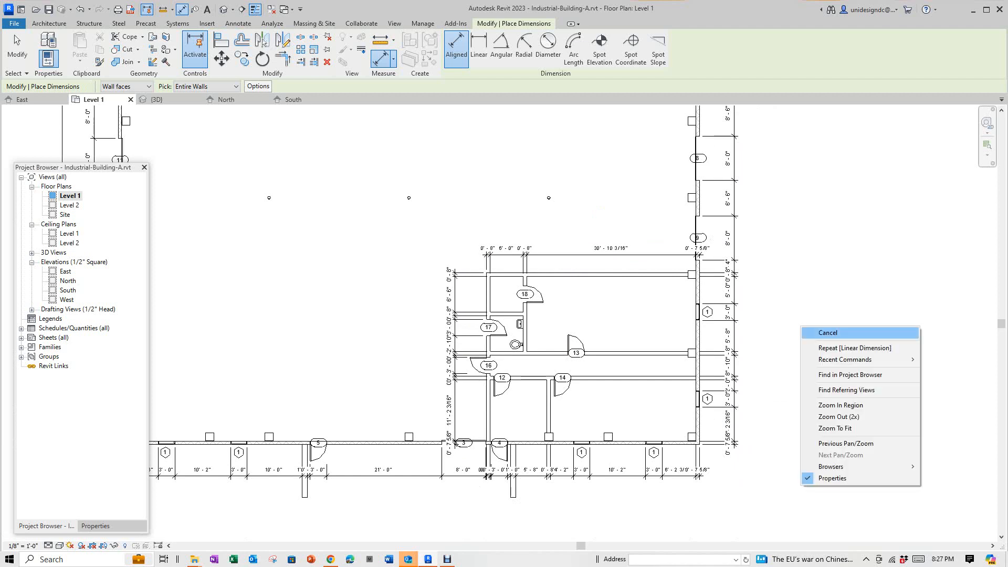
click(819, 333)
Step: Tile all open views side by side and zoom every view to fit its window
scroll(774, 317, down, 2)
middle_drag(774, 317, 795, 444)
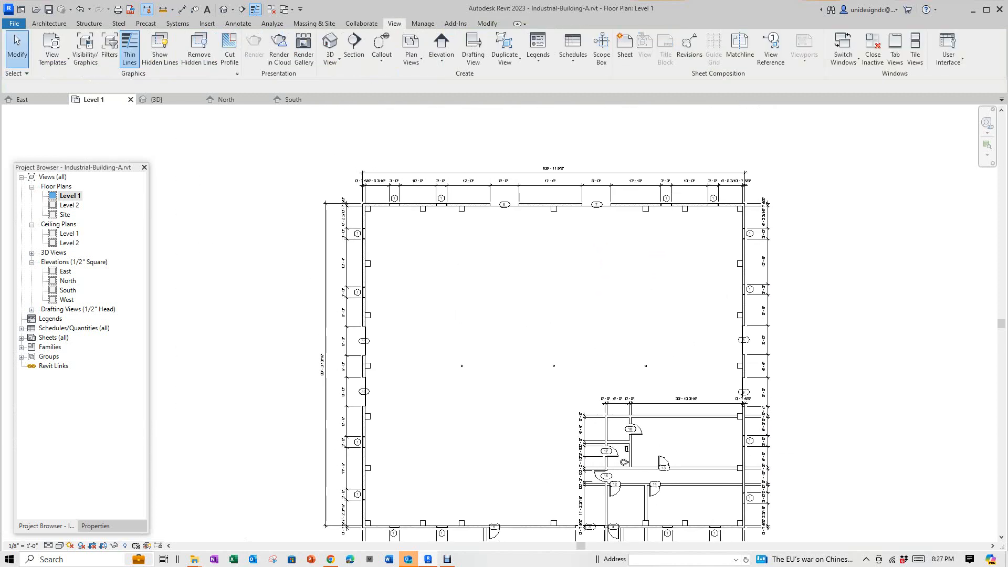
scroll(421, 186, up, 1)
middle_drag(421, 245, 417, 194)
scroll(416, 194, down, 1)
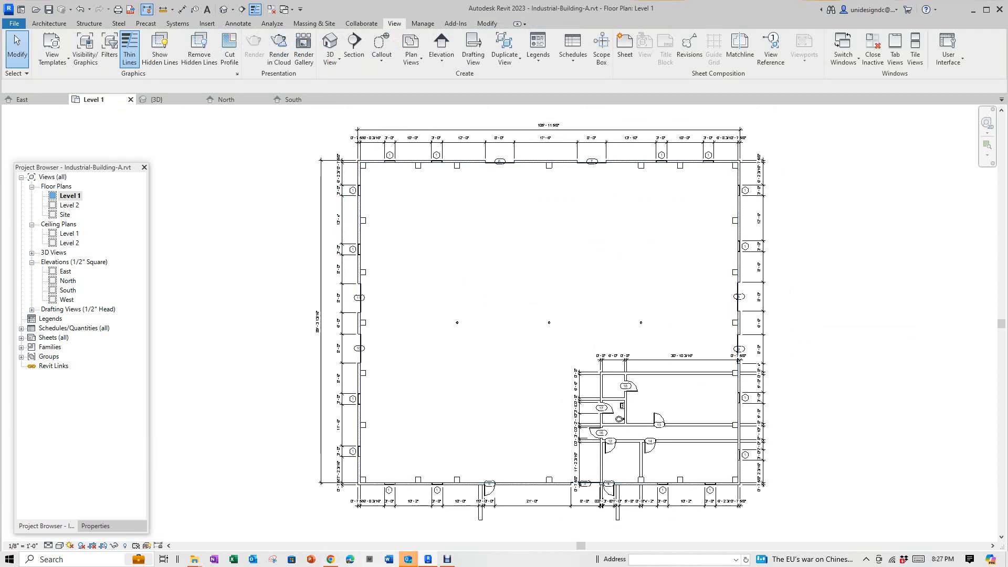
middle_drag(551, 383, 486, 401)
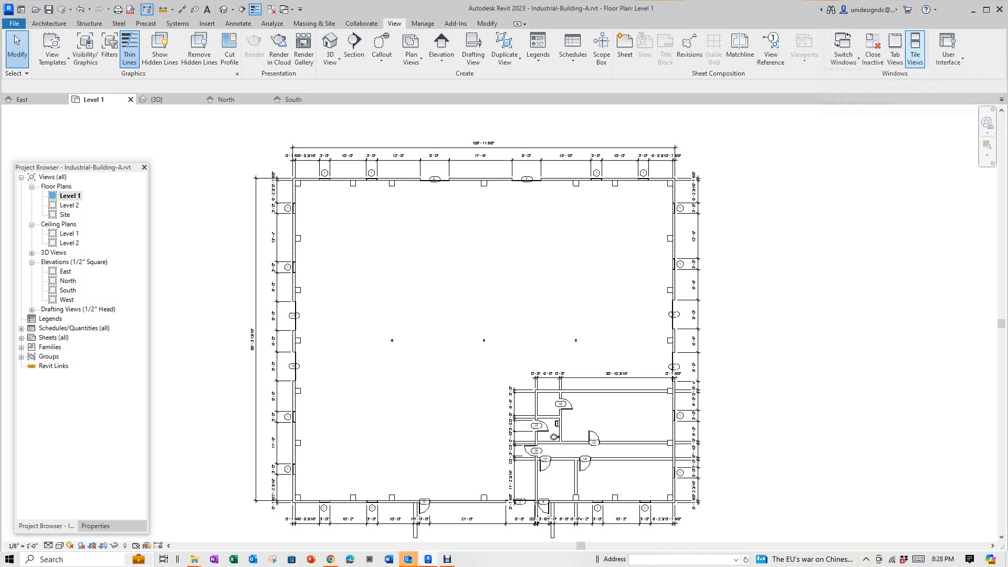
click(914, 52)
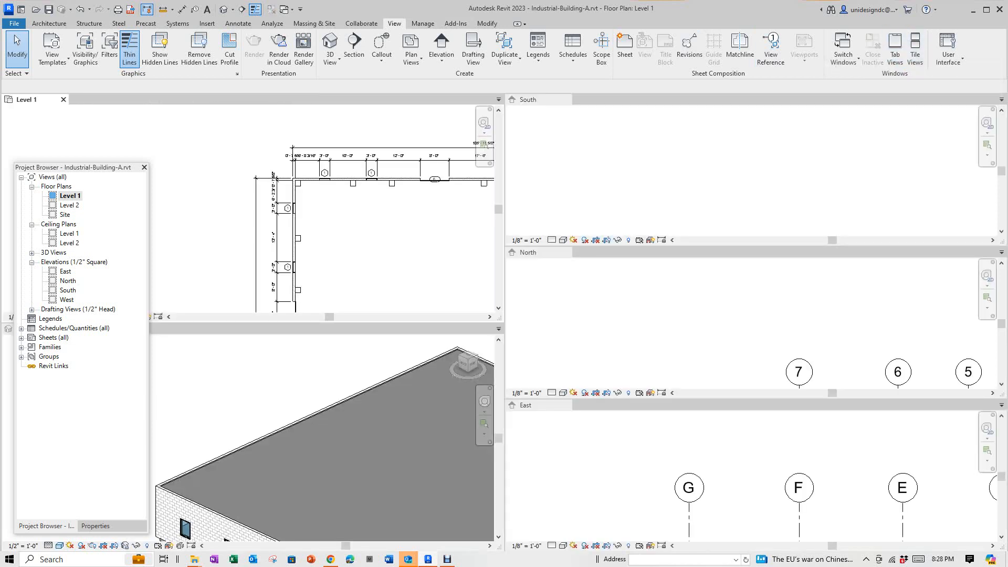
key(z)
key(a)
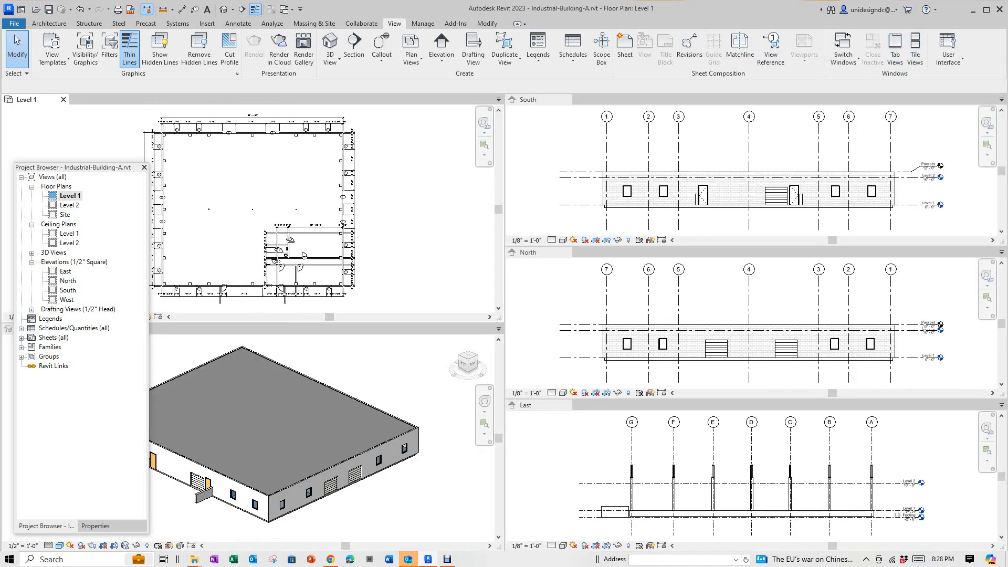
Step: Close the structural model's East elevation and discard the changes to Industrial-Building-S.rvt
scroll(709, 463, up, 1)
scroll(709, 463, down, 4)
scroll(706, 462, up, 6)
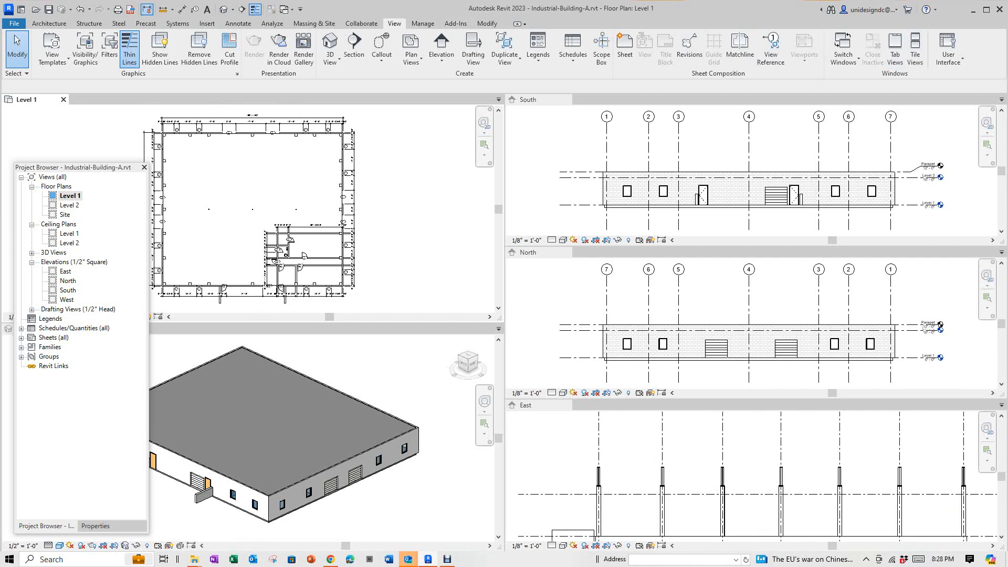
scroll(618, 424, up, 1)
click(567, 406)
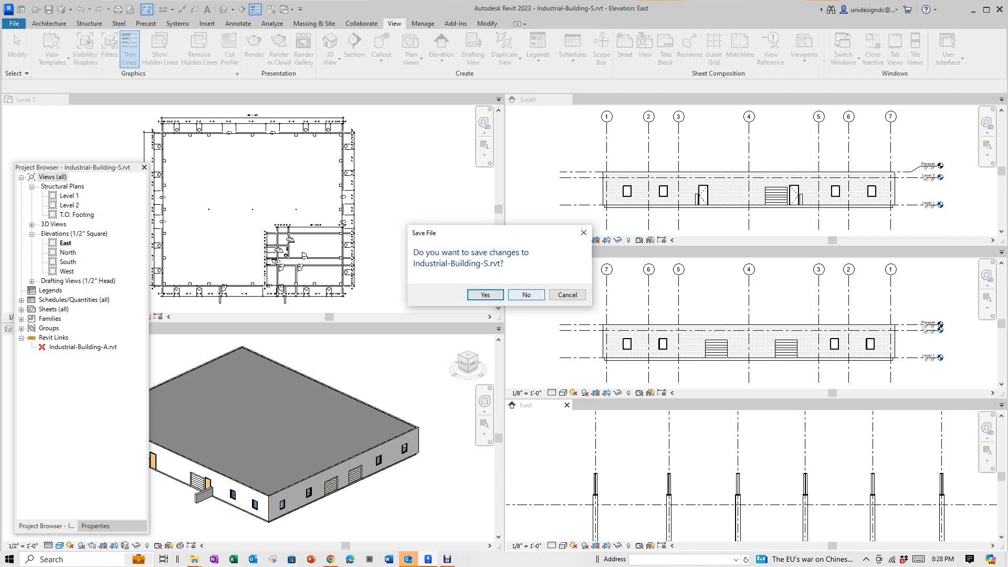
click(527, 295)
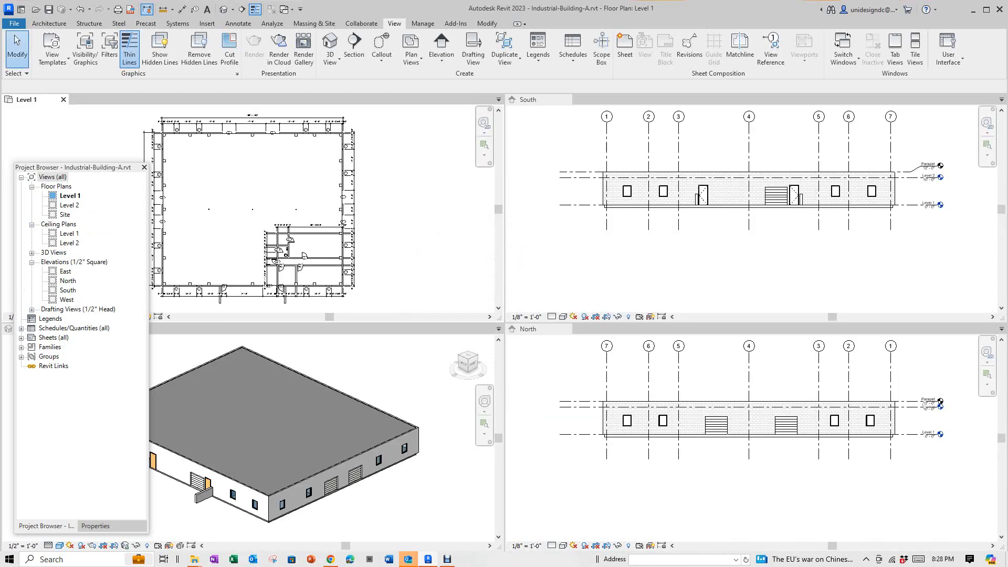
Step: Examine the building's roof, exterior walls, doors and windows in the 3D view
scroll(360, 431, up, 5)
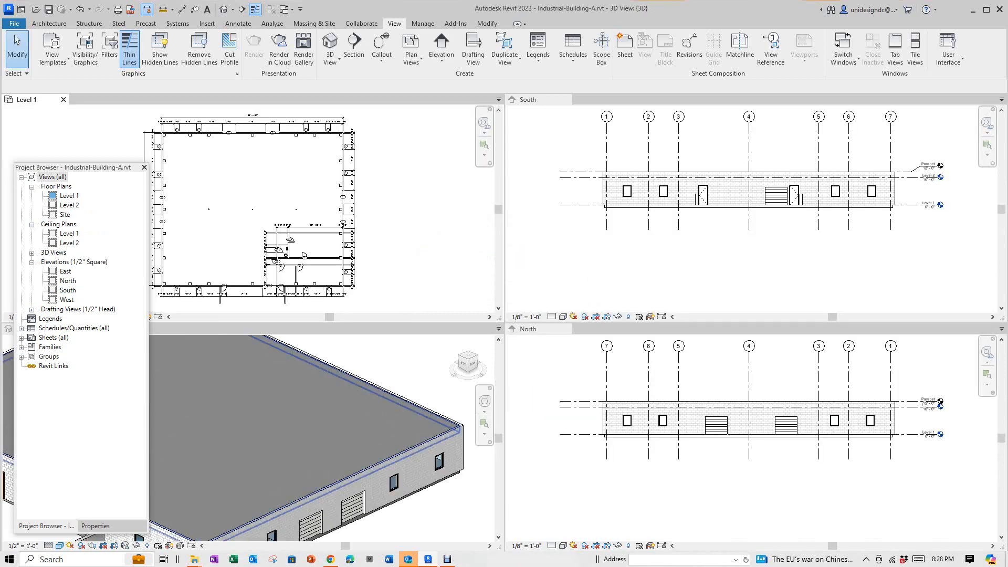
scroll(404, 424, down, 1)
click(399, 424)
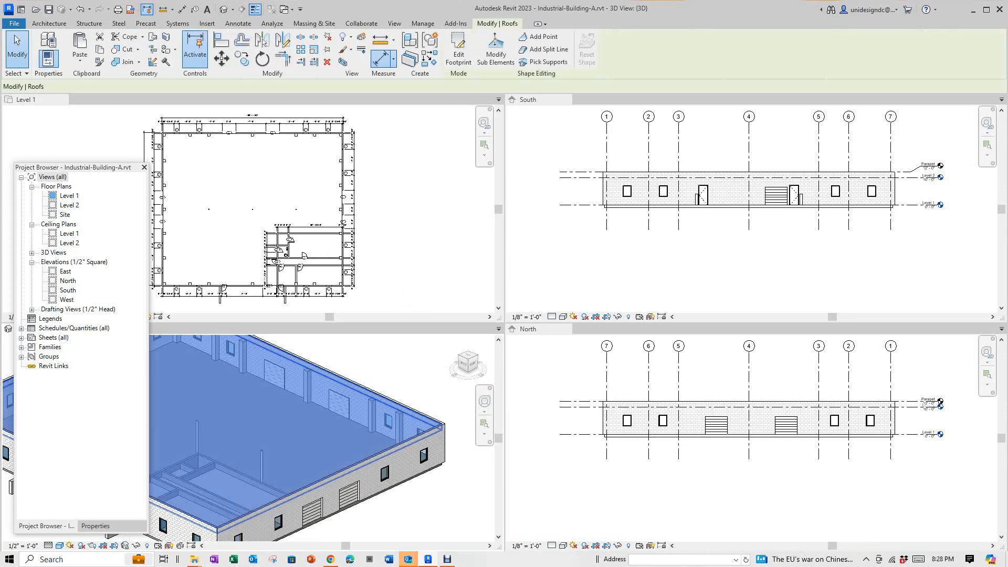
scroll(257, 425, down, 1)
click(362, 369)
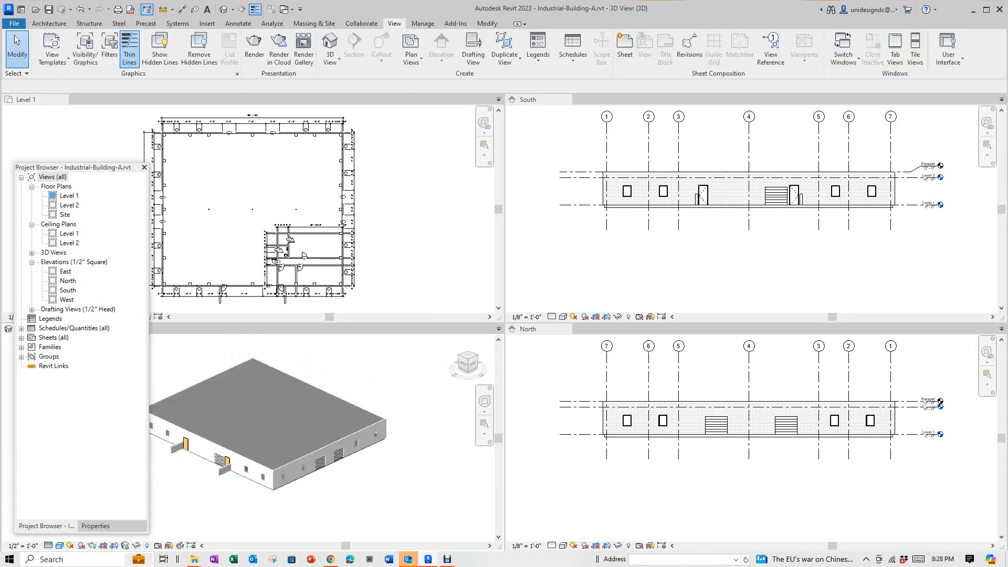
scroll(362, 370, down, 1)
middle_drag(363, 369, 369, 394)
scroll(297, 429, up, 1)
scroll(316, 426, up, 1)
scroll(316, 426, down, 2)
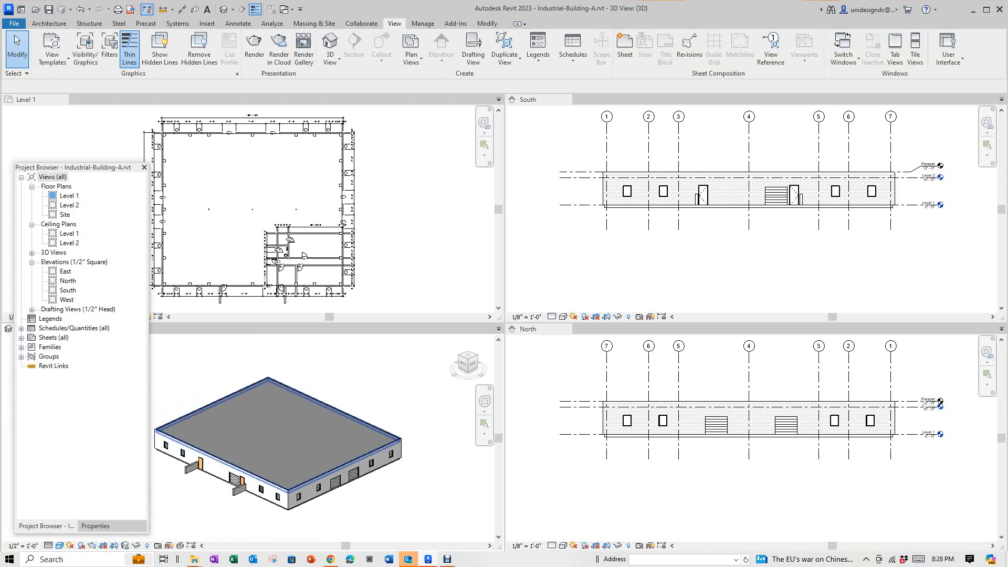
middle_drag(316, 426, 308, 439)
scroll(246, 428, up, 1)
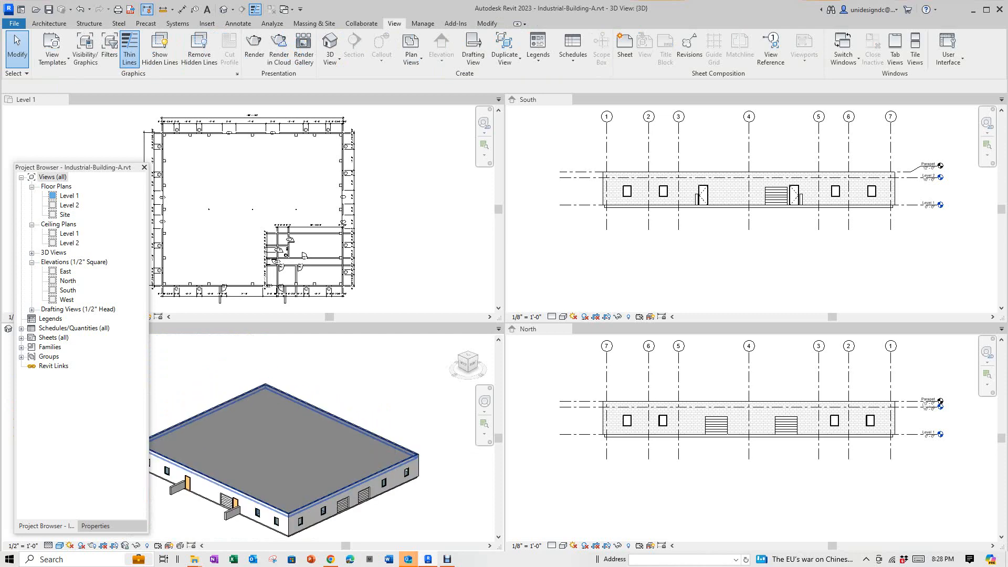
scroll(397, 420, down, 1)
middle_drag(396, 420, 380, 372)
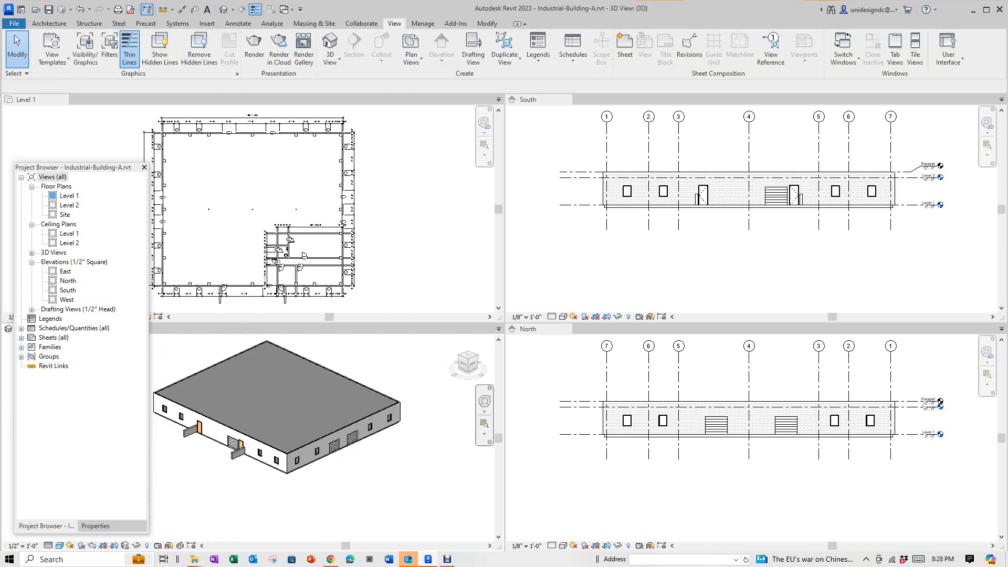
scroll(308, 399, up, 1)
scroll(274, 203, down, 3)
Step: Activate the Level 1 plan to review its dimension strings and reposition the floating Project Browser
click(274, 203)
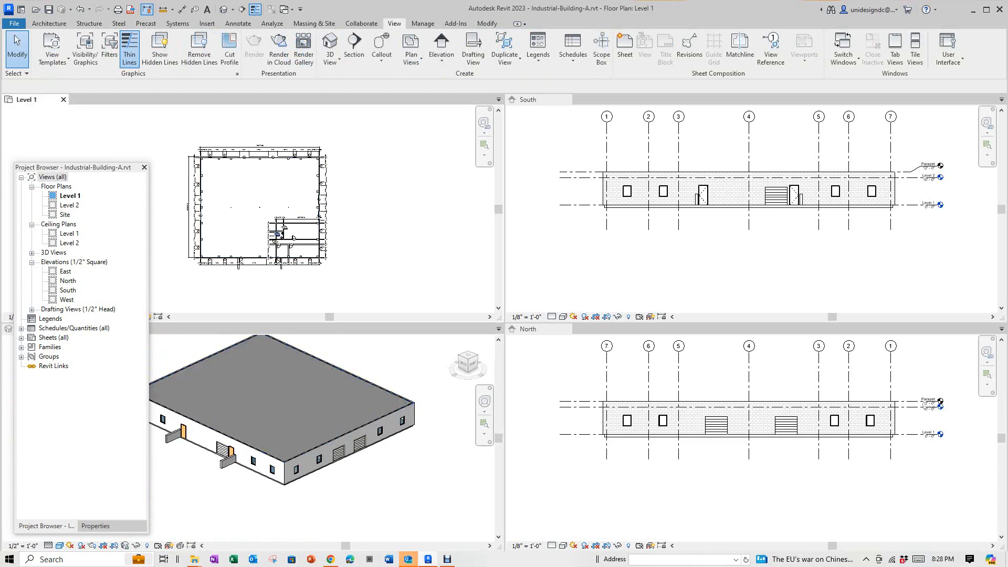
scroll(240, 197, up, 2)
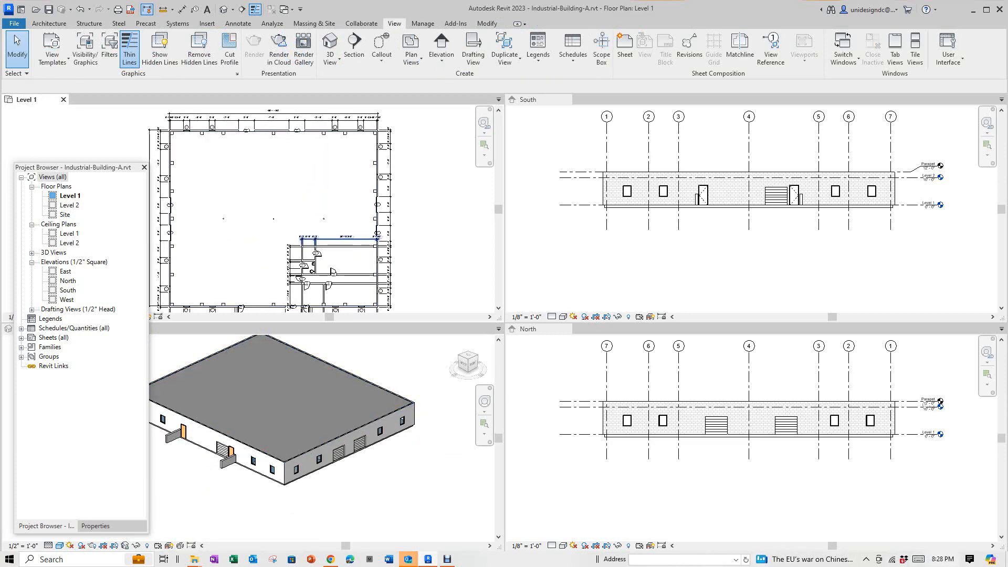
scroll(735, 413, up, 2)
scroll(735, 413, down, 2)
scroll(157, 357, up, 1)
scroll(163, 352, up, 1)
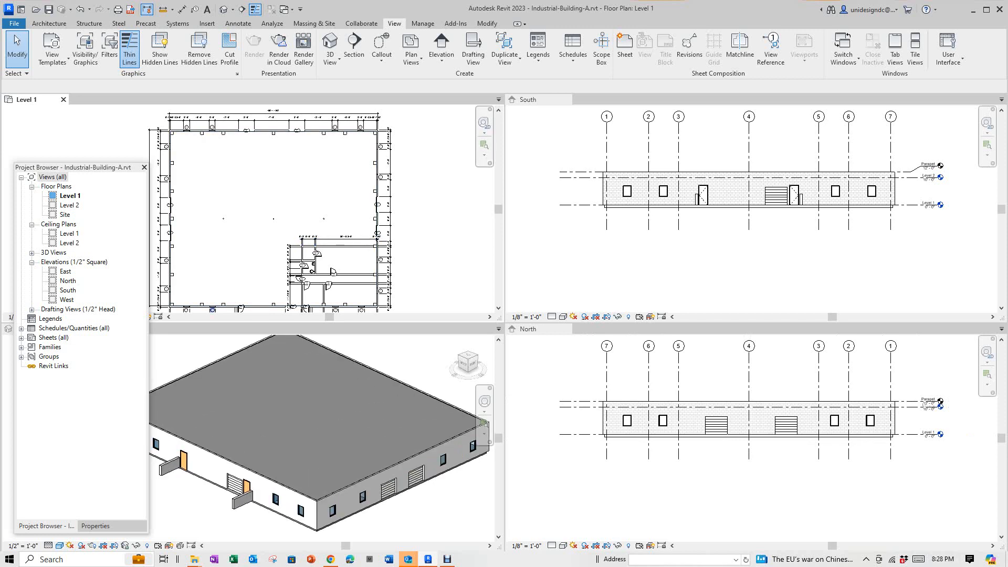
drag(86, 166, 97, 111)
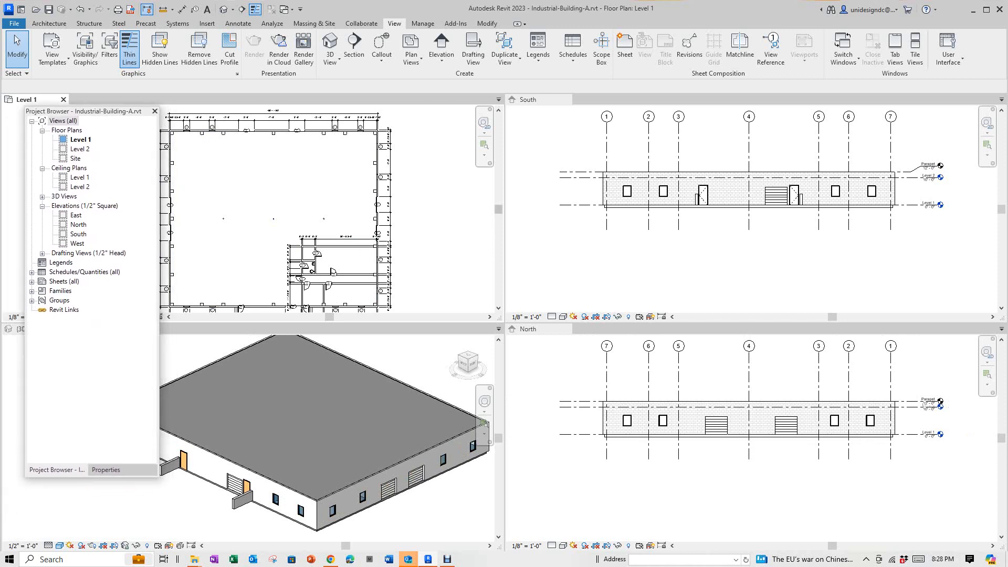
Step: Reframe the South elevation, the 3D view and the Level 1 plan within their tiles to review the building
scroll(615, 252, down, 1)
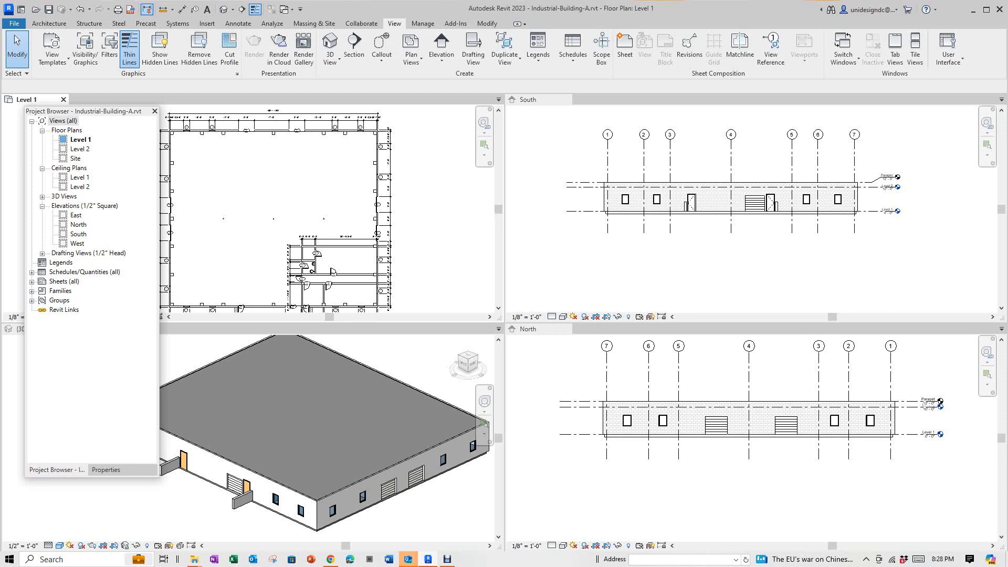
scroll(400, 342, down, 1)
click(400, 346)
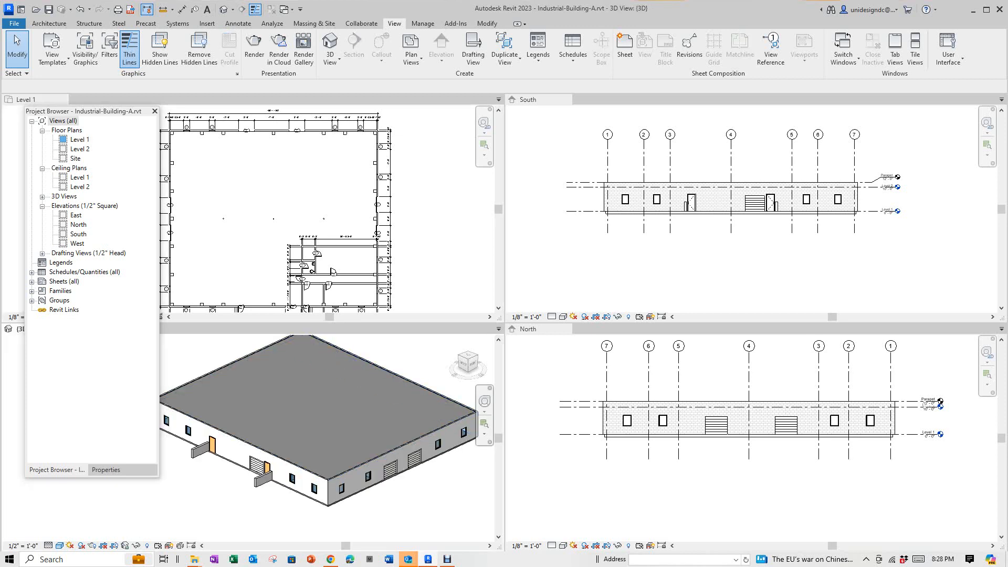
middle_drag(401, 362, 395, 380)
click(433, 235)
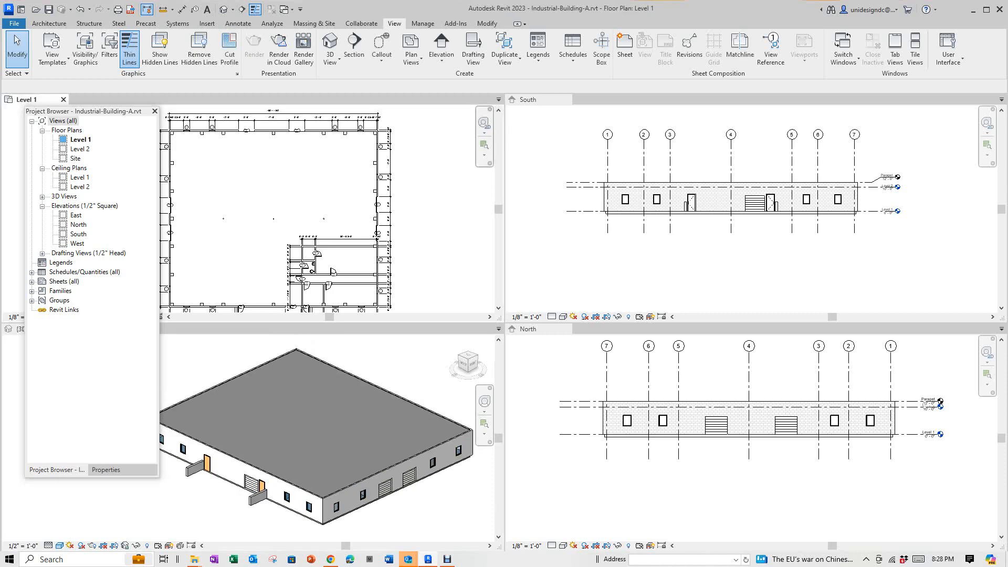
scroll(433, 235, down, 1)
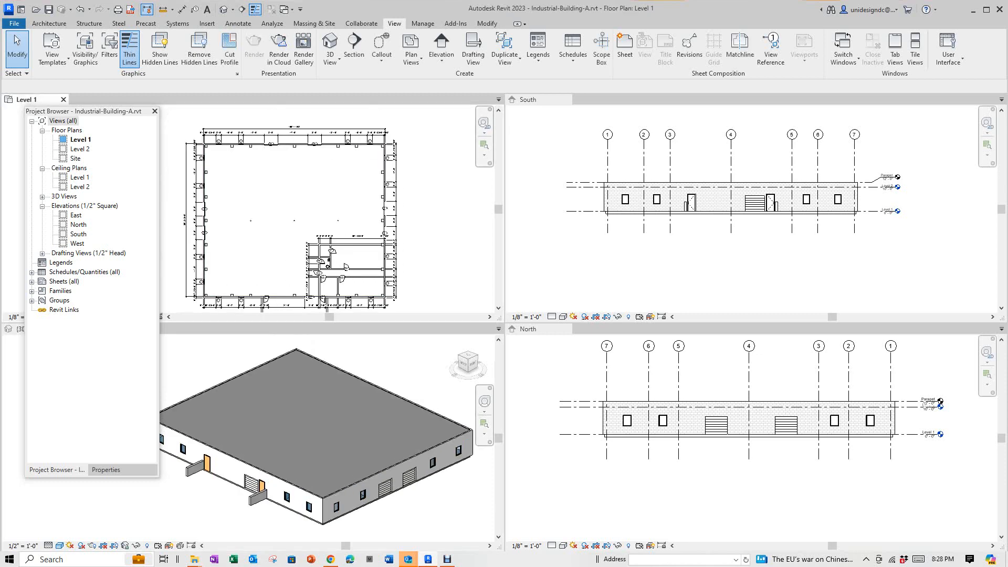
scroll(348, 223, down, 1)
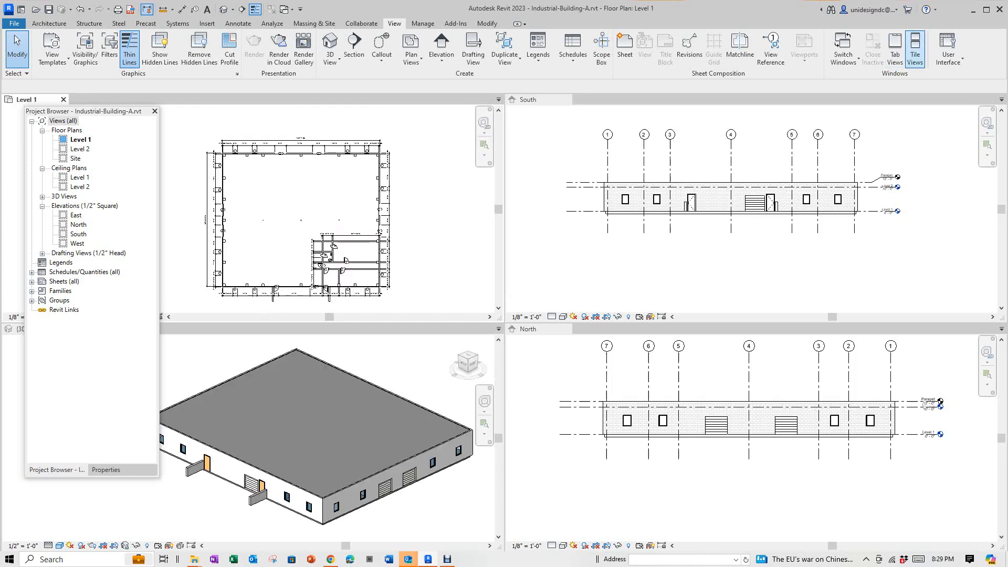
Step: Switch the tiled views back to tabbed views and fit the Level 1 plan to the window
click(895, 50)
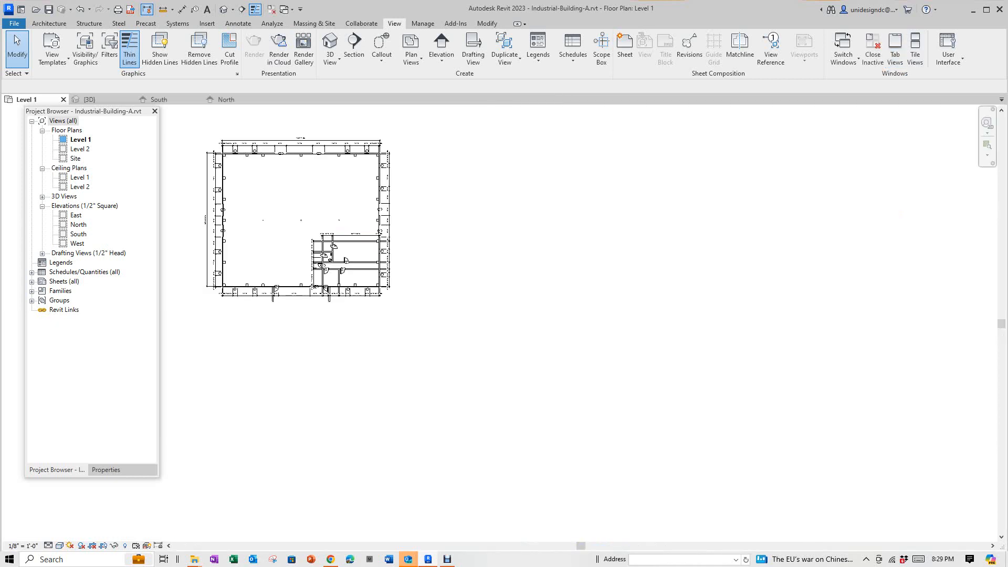
scroll(181, 181, down, 1)
key(z)
key(e)
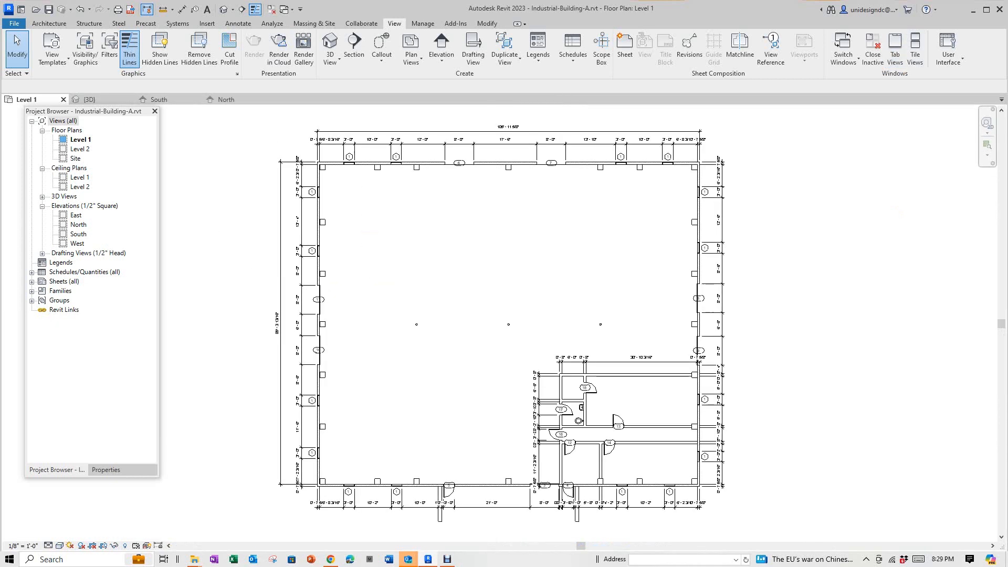
Step: Examine the dimension strings around the exterior walls and the office area in the Level 1 plan
scroll(696, 325, up, 5)
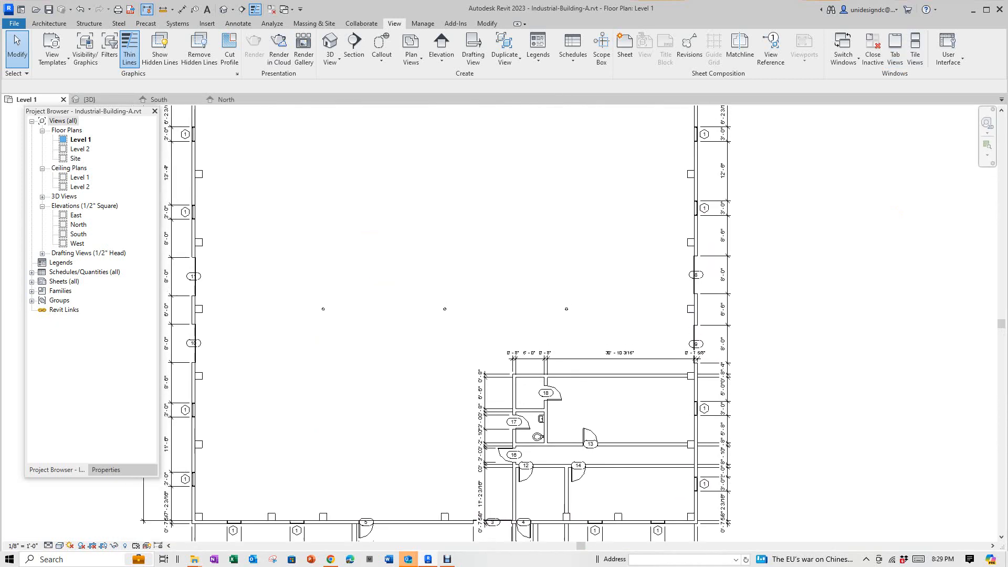
scroll(689, 315, down, 4)
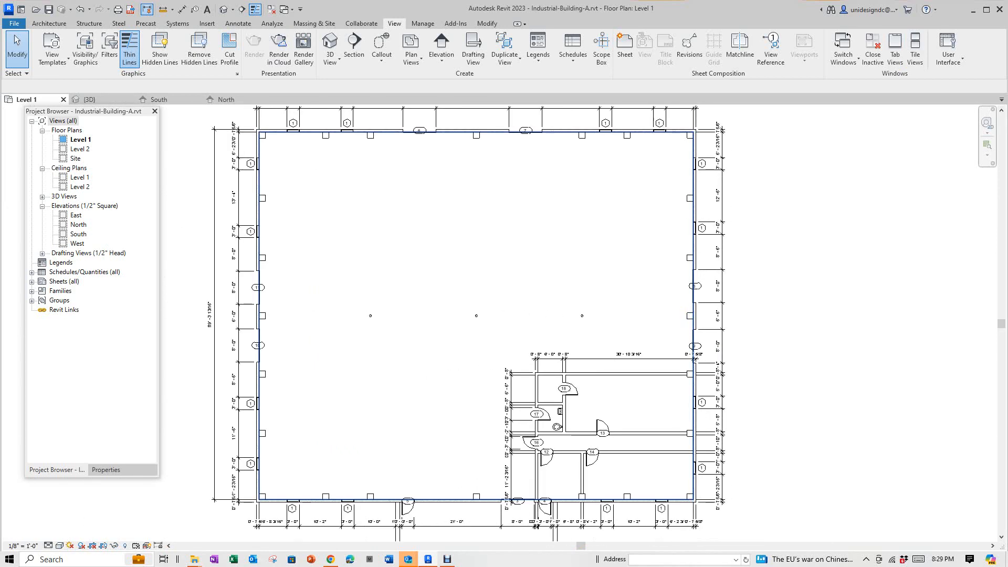
scroll(690, 289, up, 2)
scroll(688, 251, down, 3)
scroll(683, 235, down, 2)
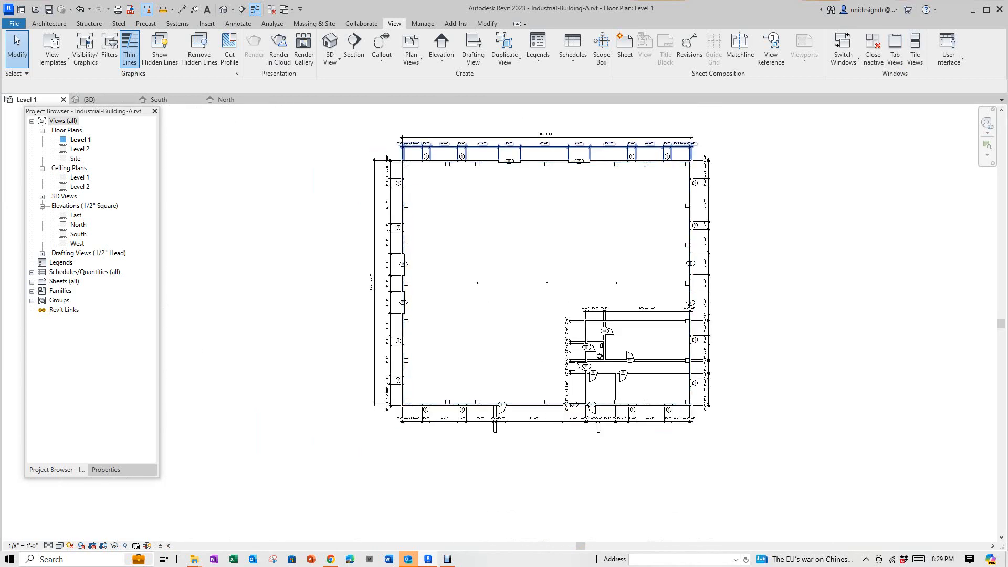
scroll(461, 399, up, 2)
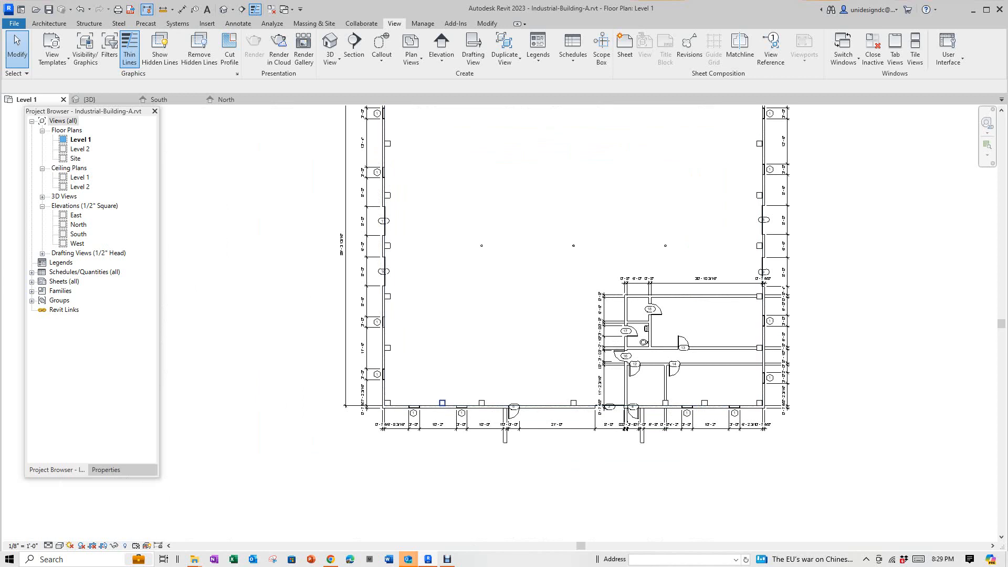
scroll(441, 408, down, 1)
middle_drag(441, 407, 433, 426)
scroll(390, 417, down, 1)
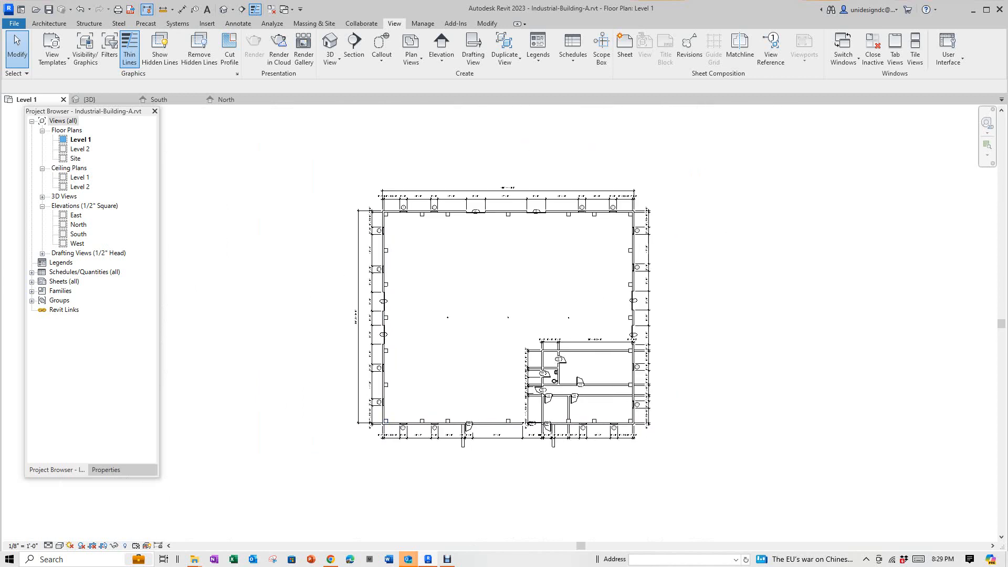
scroll(326, 316, down, 1)
middle_drag(325, 316, 321, 332)
scroll(321, 332, up, 1)
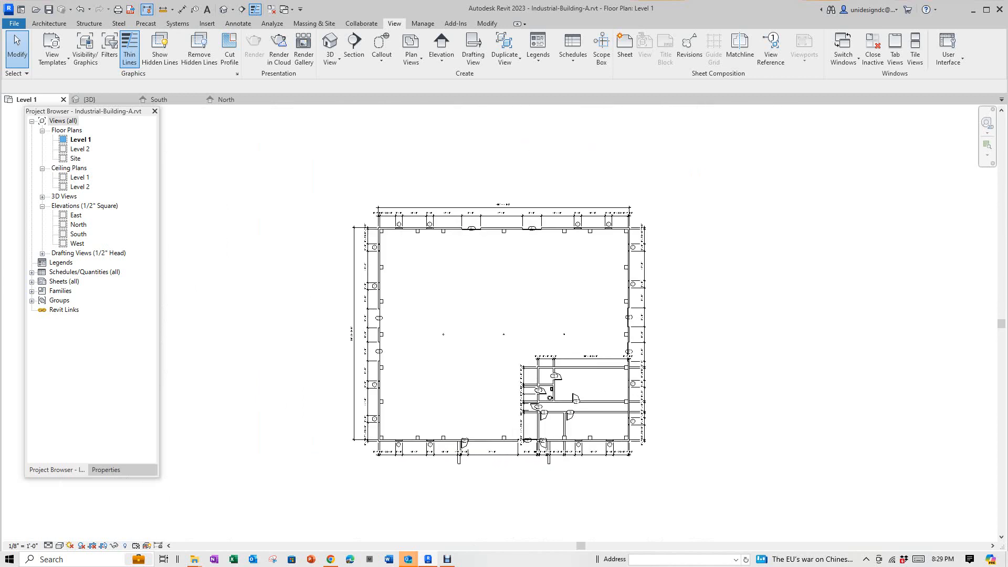
scroll(494, 353, up, 2)
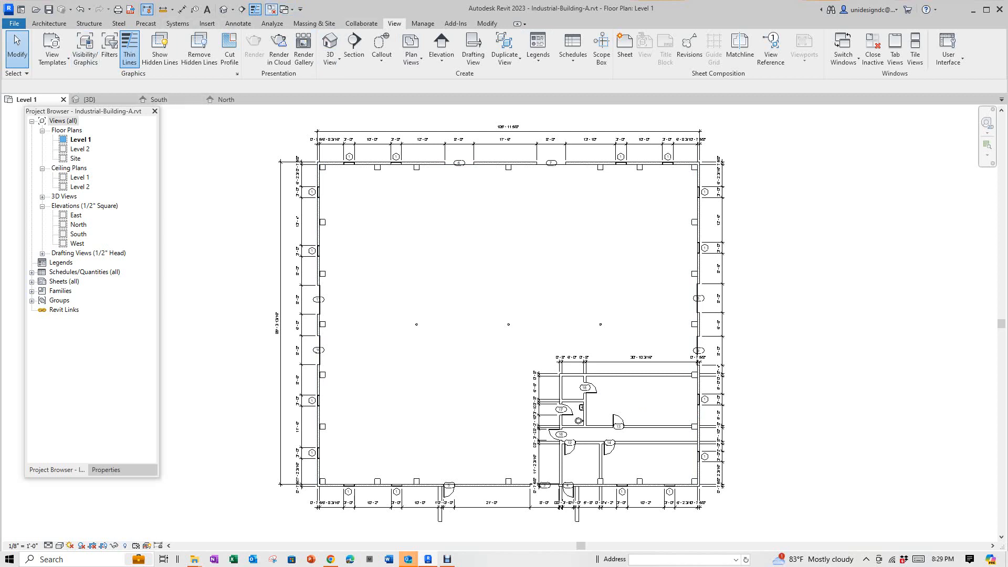
Step: Close all inactive views and the Level 1 plan, saving the changes to Industrial-Building-A.rvt
click(271, 9)
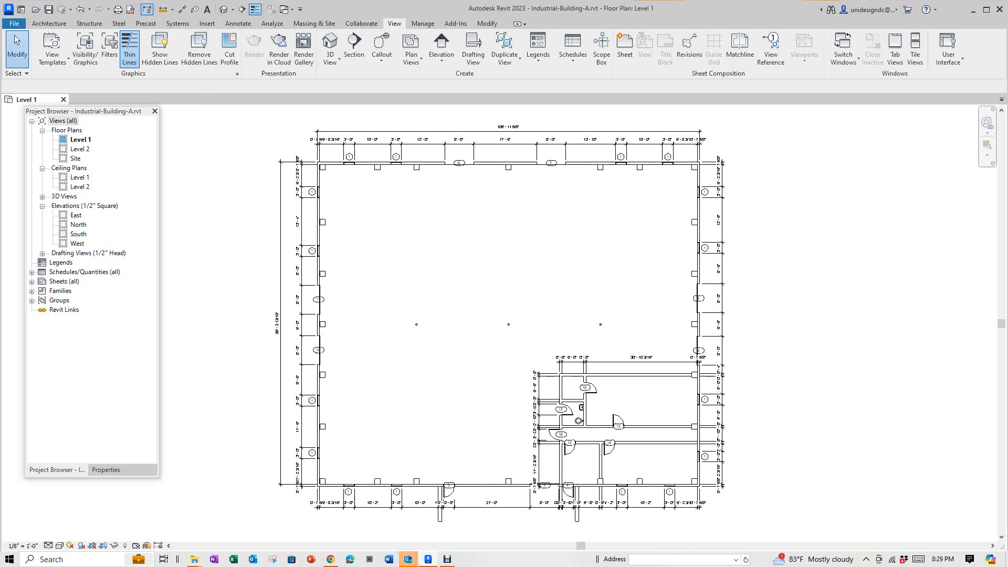
click(63, 100)
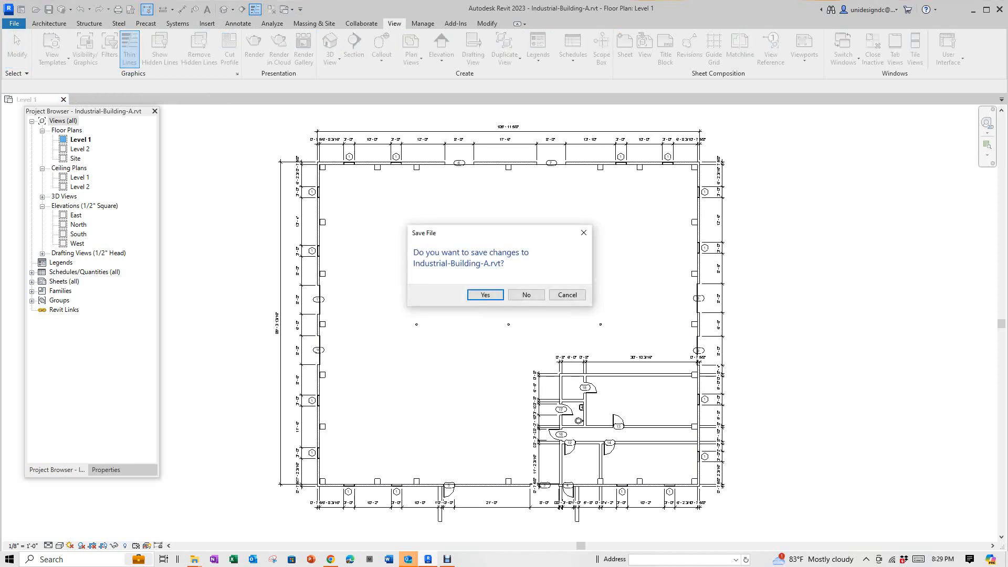
key(Return)
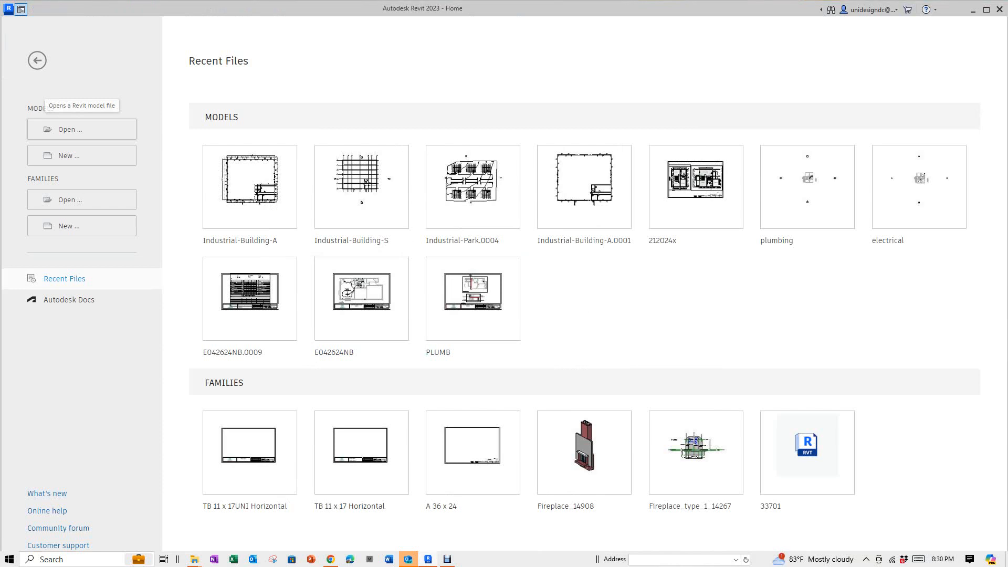
Step: Open the structural model Industrial-Building-S.rvt from the STRUCT INDUSTRIAL BLDG folder
click(82, 129)
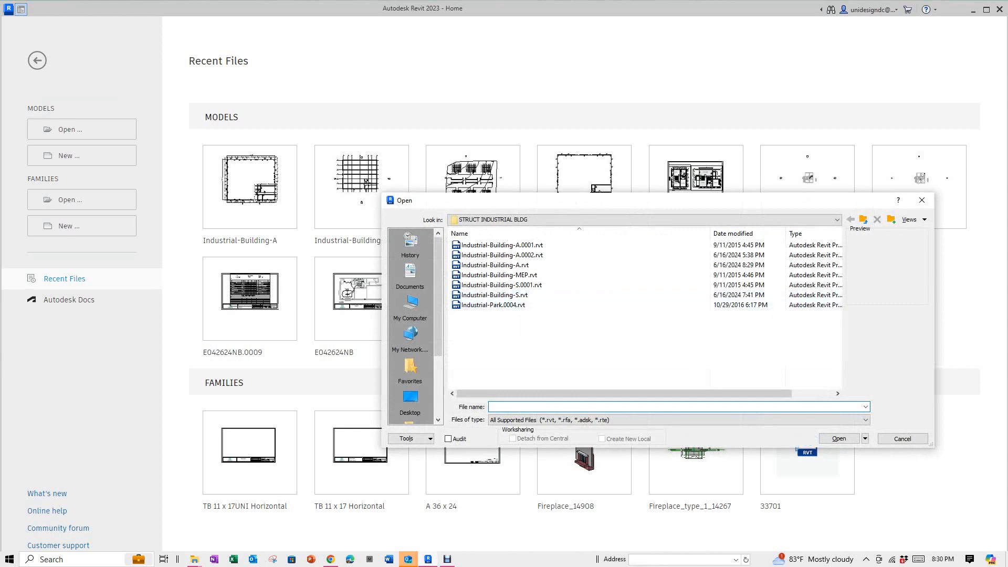
click(495, 295)
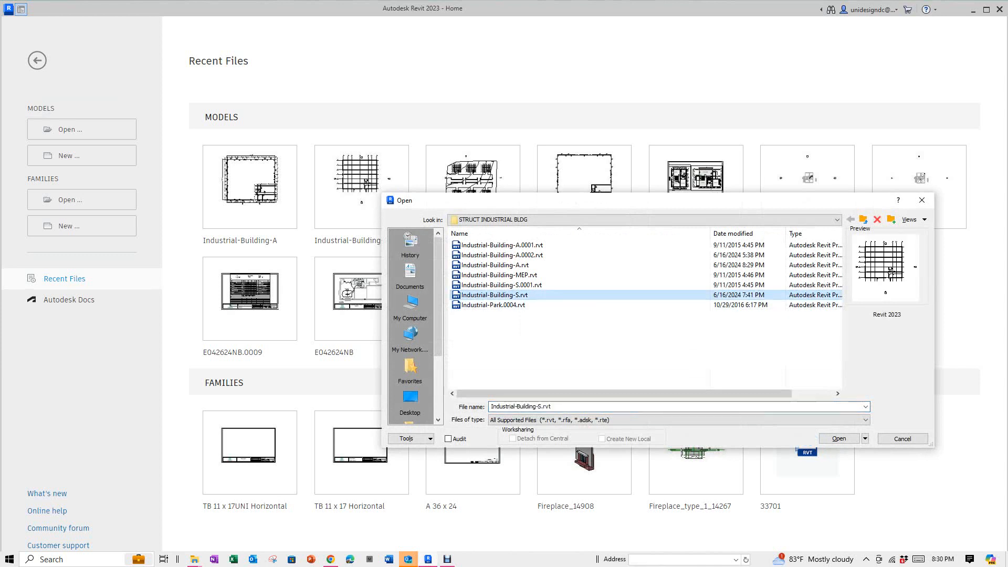
click(839, 438)
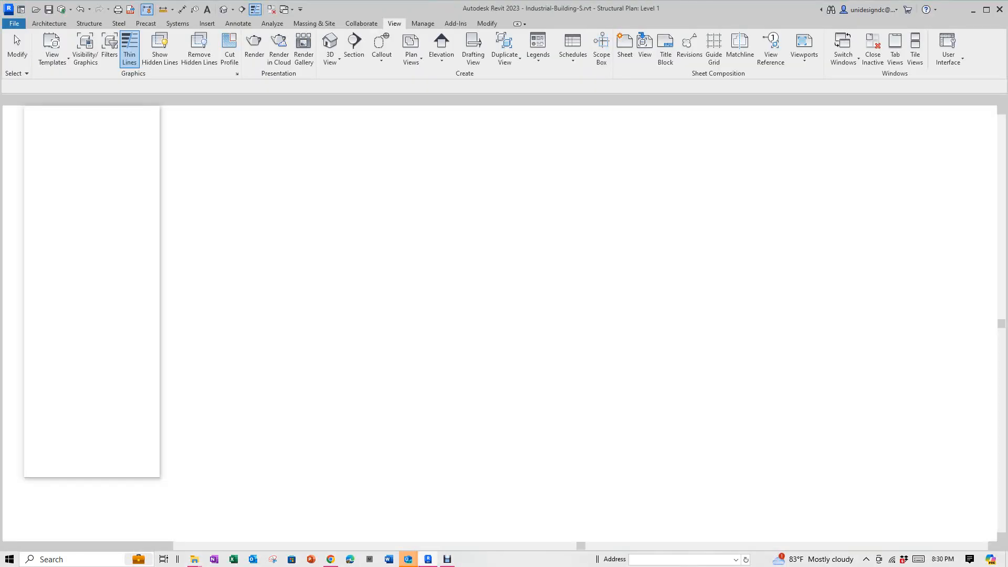
Step: Select the linked Industrial-Building-A.rvt model among the structural project's Revit links
scroll(502, 272, up, 4)
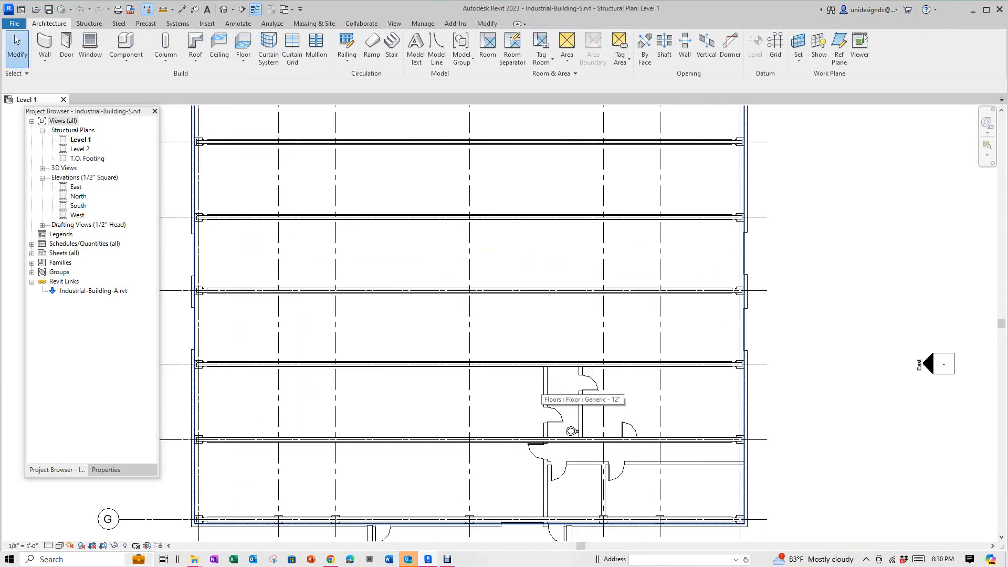
scroll(539, 382, down, 3)
click(94, 291)
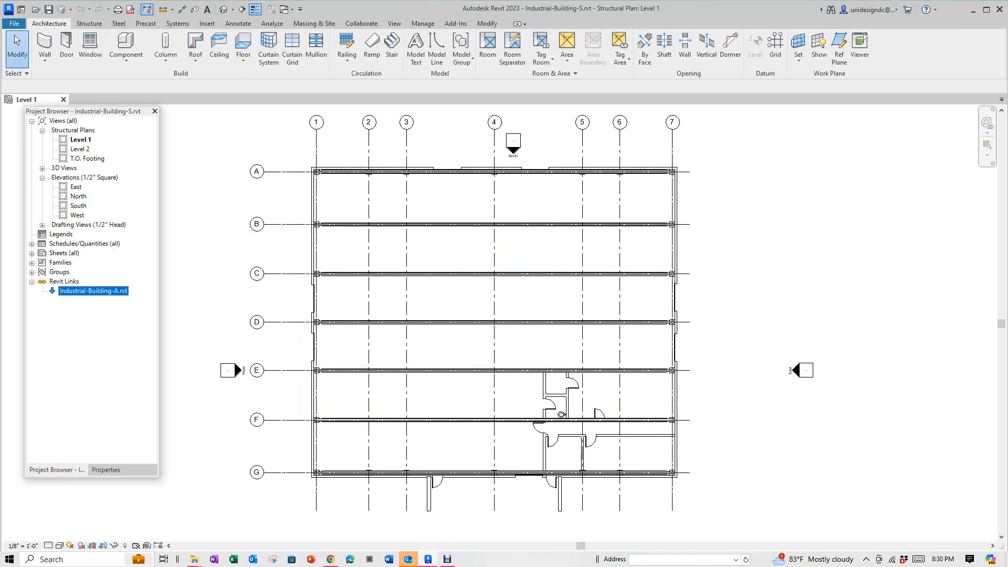
Step: Unload the linked Industrial-Building-A.rvt model from the structural project
right_click(86, 292)
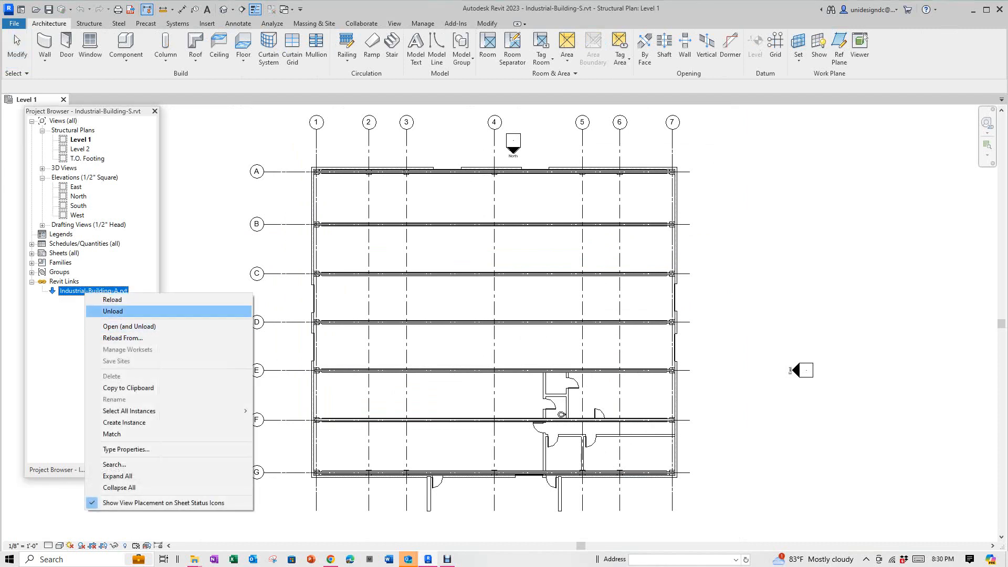
click(113, 311)
click(526, 306)
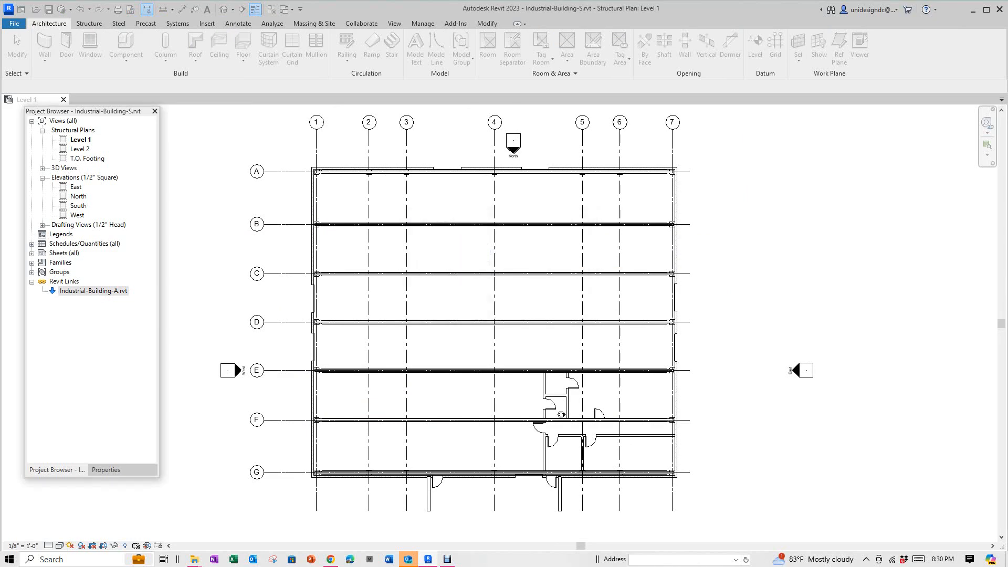
scroll(513, 308, down, 3)
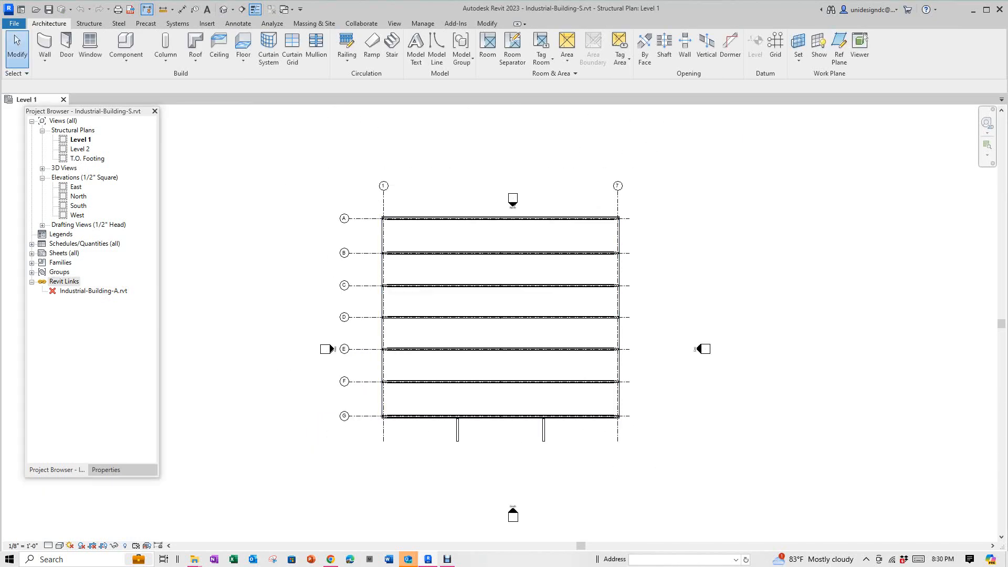
Step: Open the default 3D view and examine the tapered moment frames and floor slab from the front and back corners
click(224, 9)
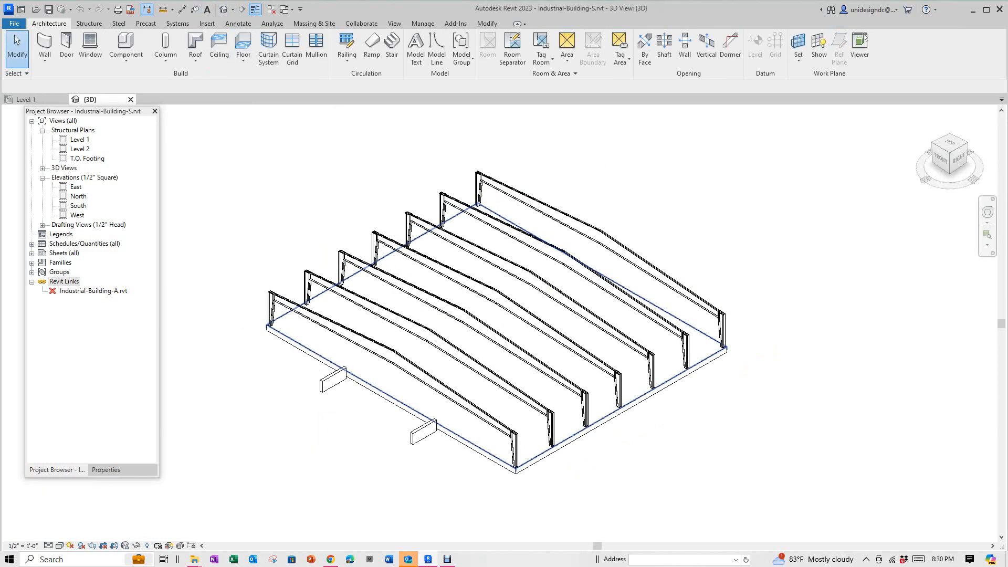
scroll(378, 362, up, 3)
middle_drag(378, 362, 380, 363)
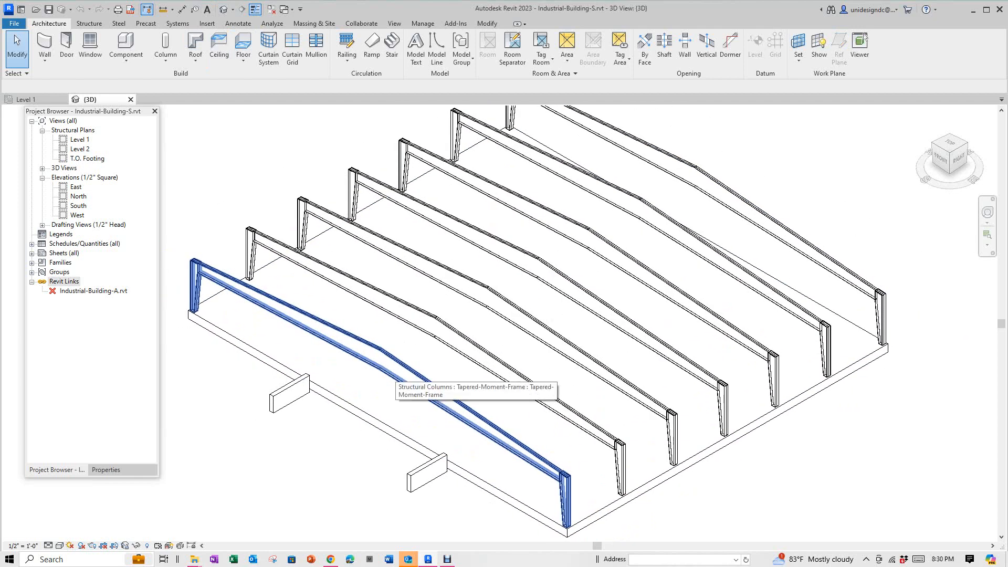
scroll(399, 381, down, 4)
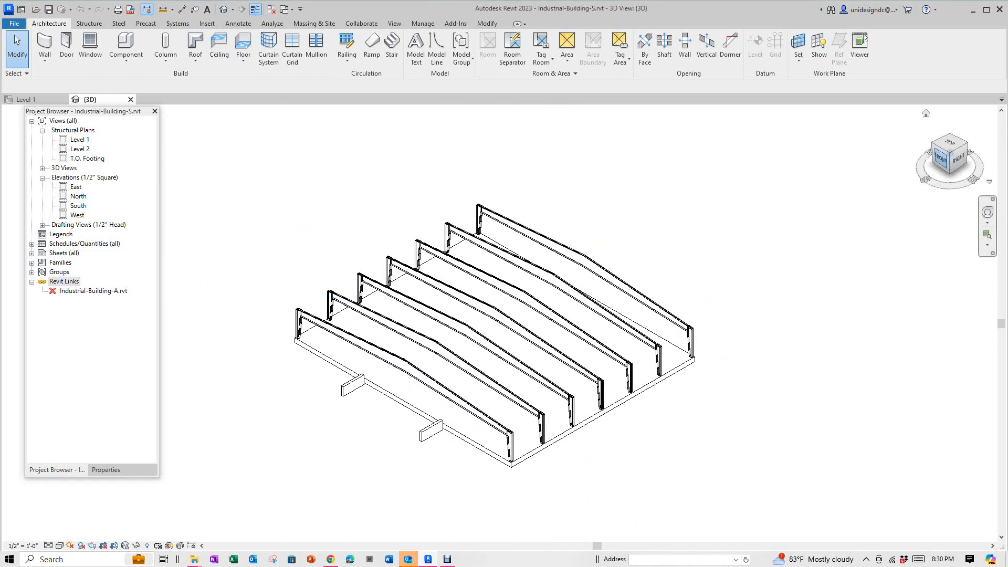
click(949, 161)
mouse_move(564, 343)
shift+middle_down()
mouse_move(493, 344)
mouse_move(446, 394)
mouse_move(425, 396)
shift+middle_up()
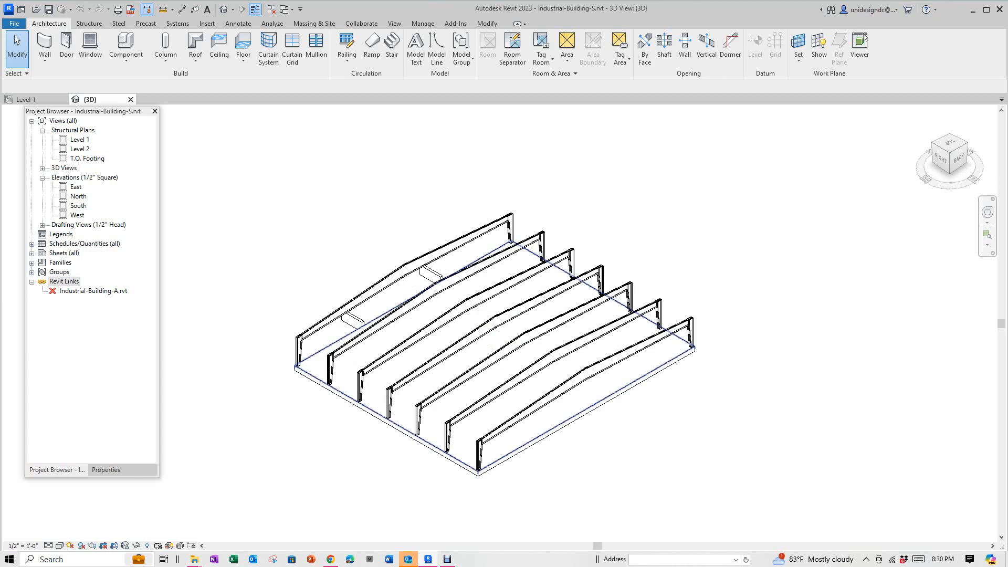
click(607, 399)
scroll(608, 386, down, 3)
scroll(637, 396, up, 4)
key(Escape)
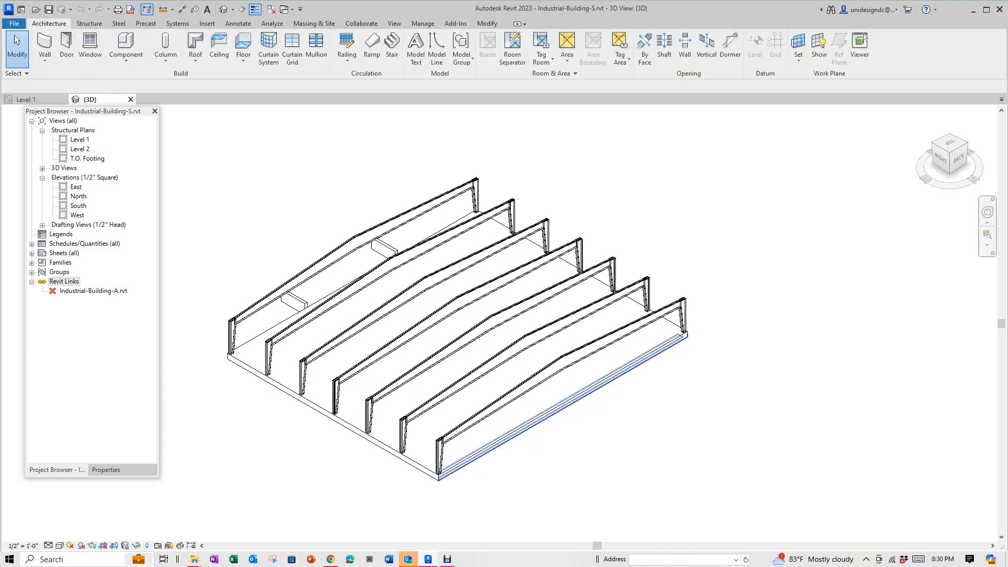
scroll(575, 400, up, 4)
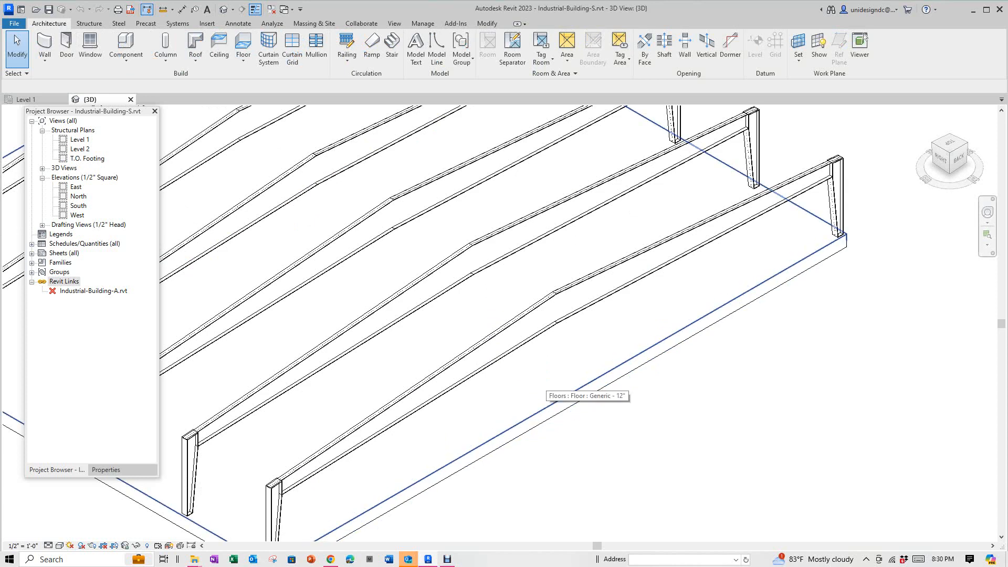
scroll(549, 391, down, 5)
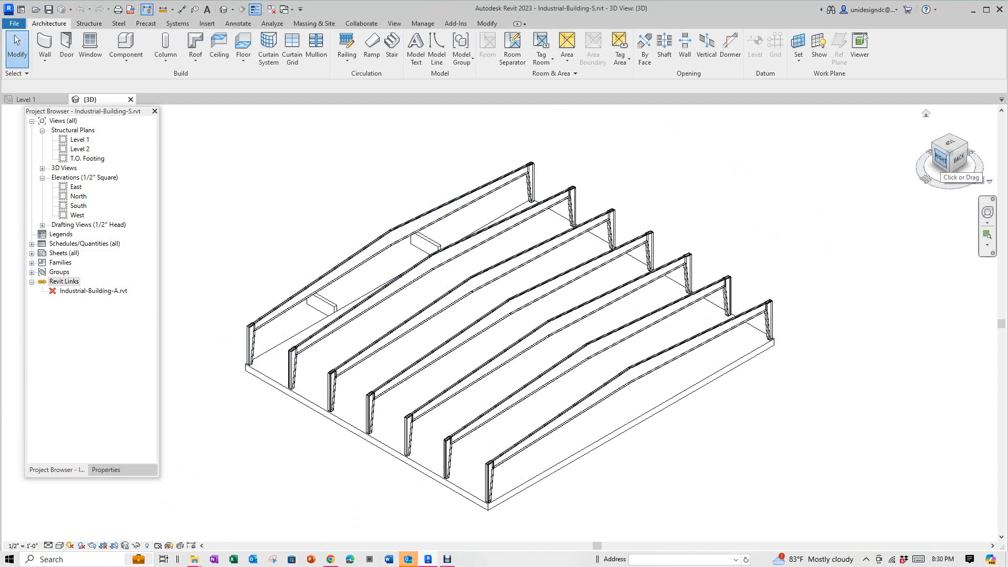
drag(941, 162, 987, 159)
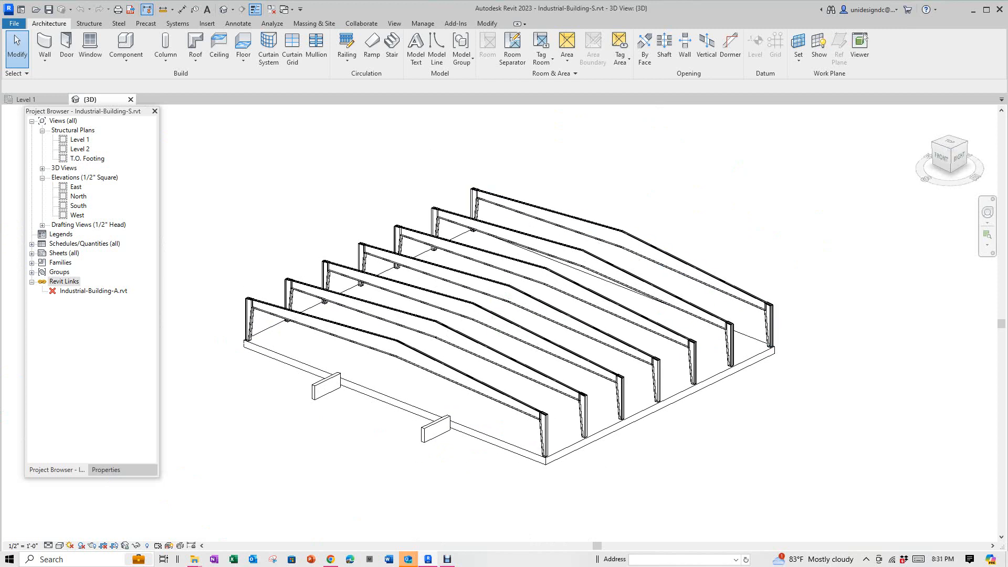
Step: Review the Level 1 structural plan, then open the Level 2 structural plan
double_click(80, 139)
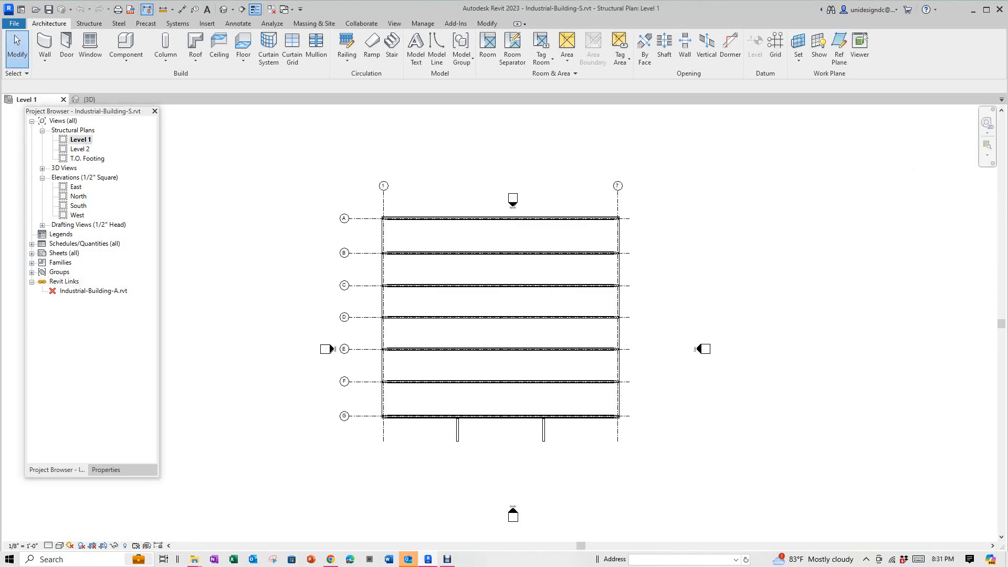
scroll(435, 238, up, 3)
scroll(435, 241, down, 2)
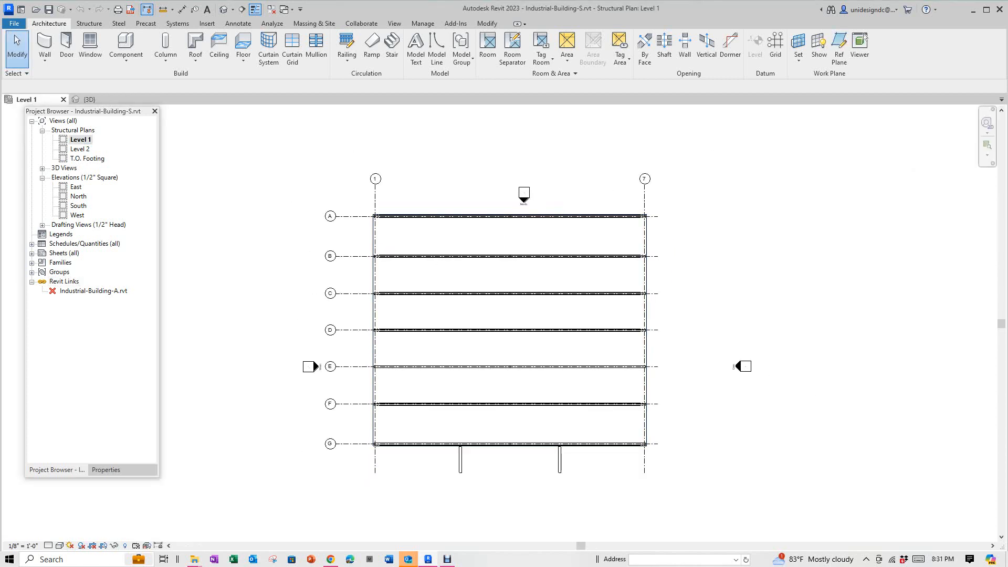
double_click(80, 149)
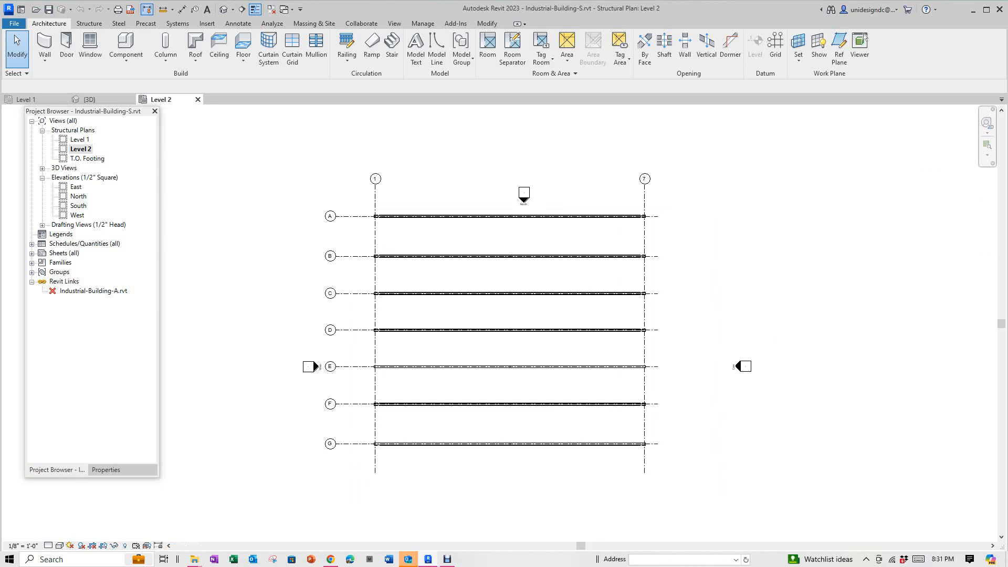
Step: Remove the Industrial-Building-A.rvt link from the structural project through Manage Links
right_click(78, 291)
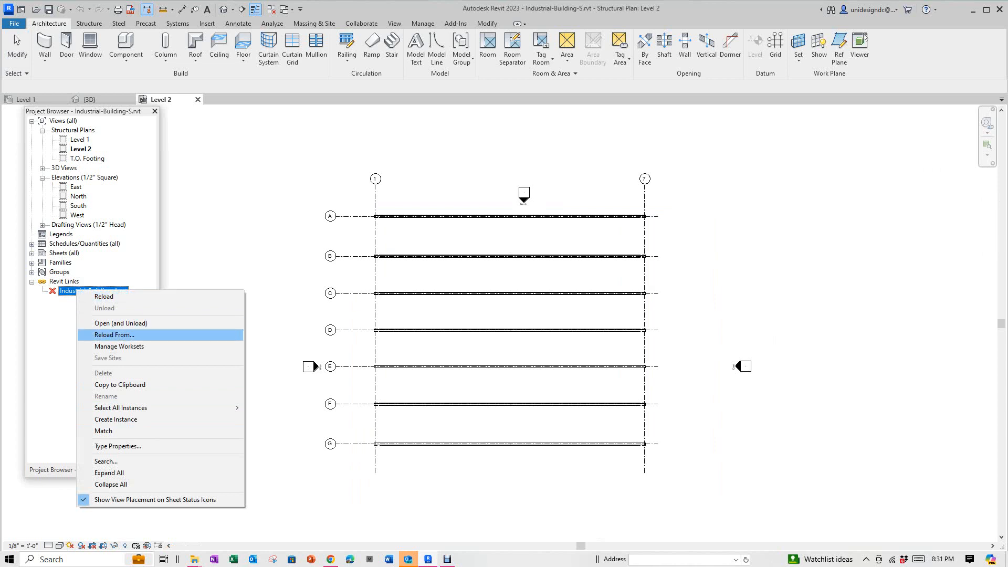
click(115, 334)
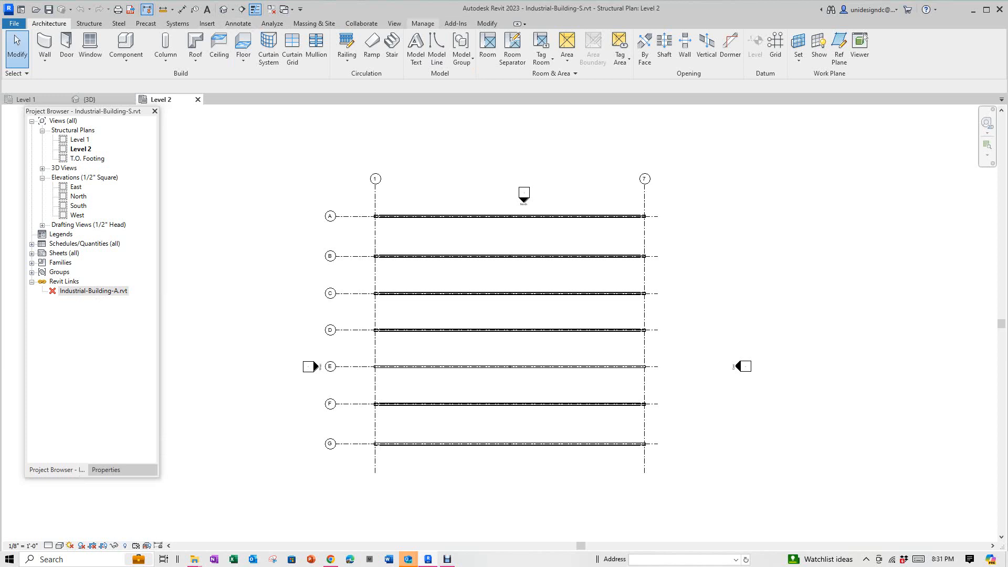
click(423, 24)
click(701, 50)
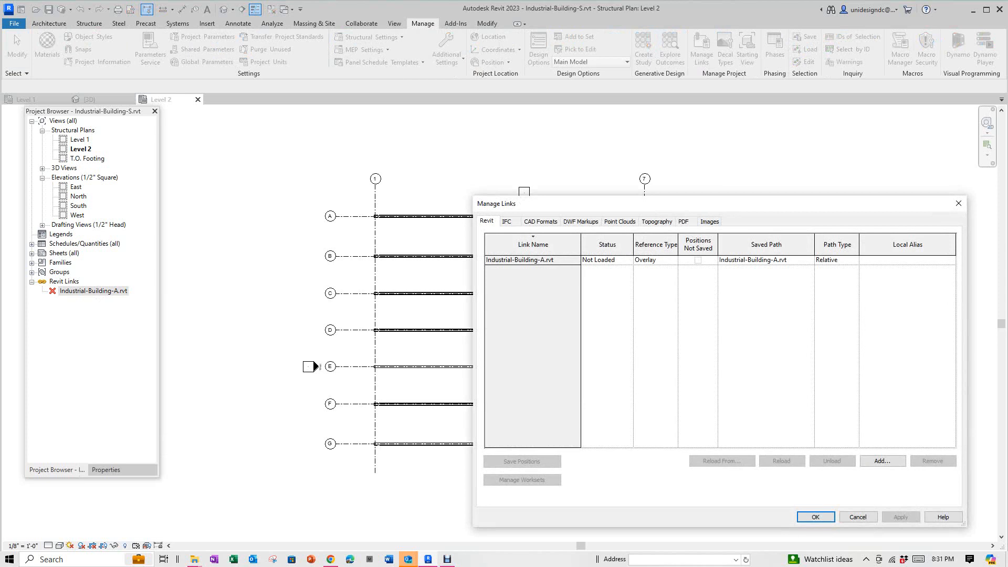
click(526, 259)
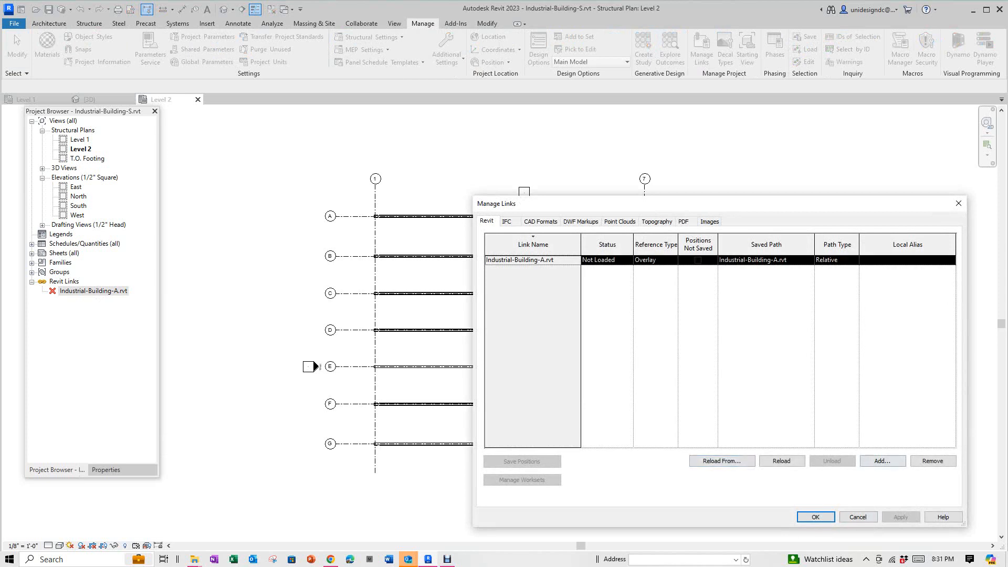
click(933, 461)
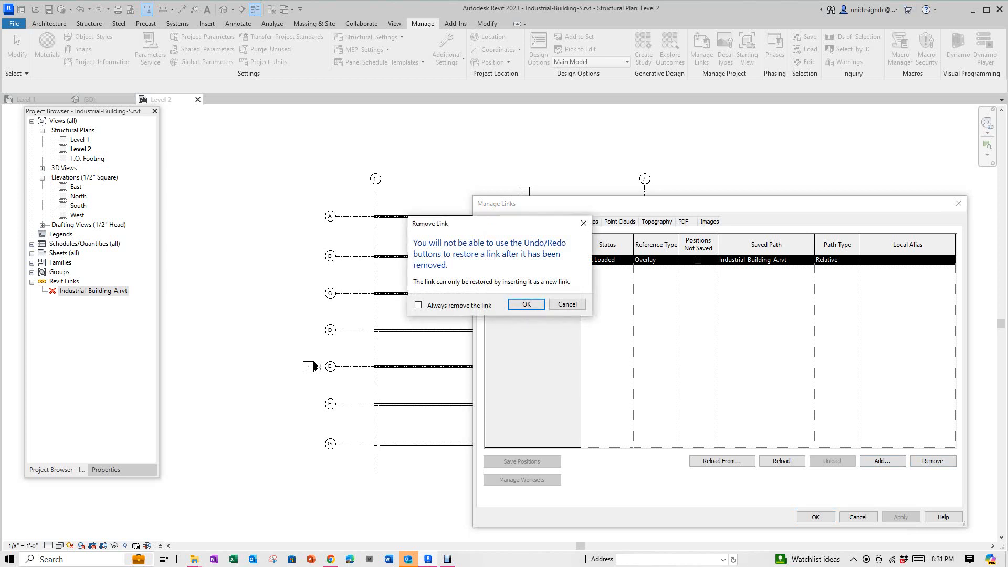
key(Return)
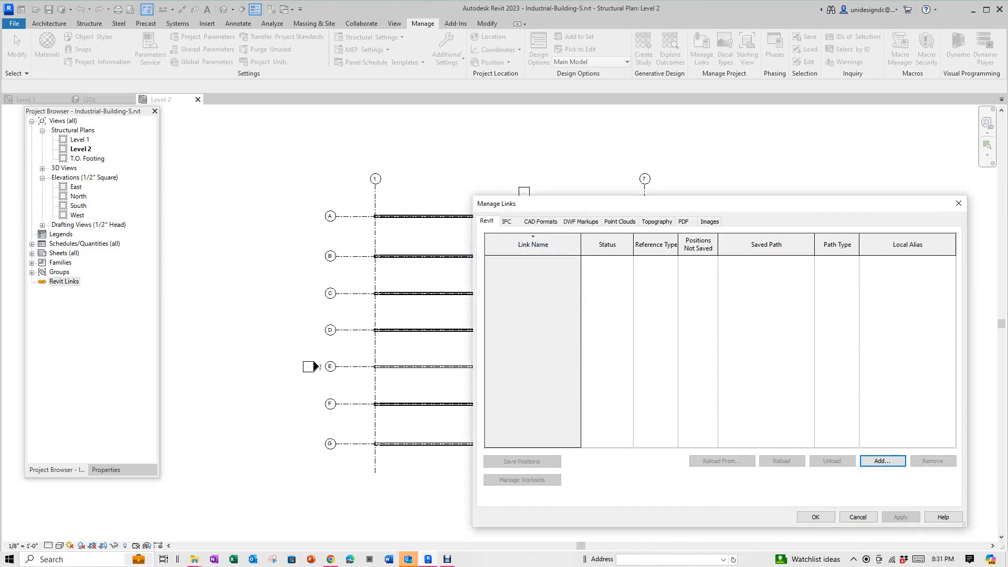
click(816, 518)
scroll(599, 294, down, 2)
scroll(631, 358, up, 2)
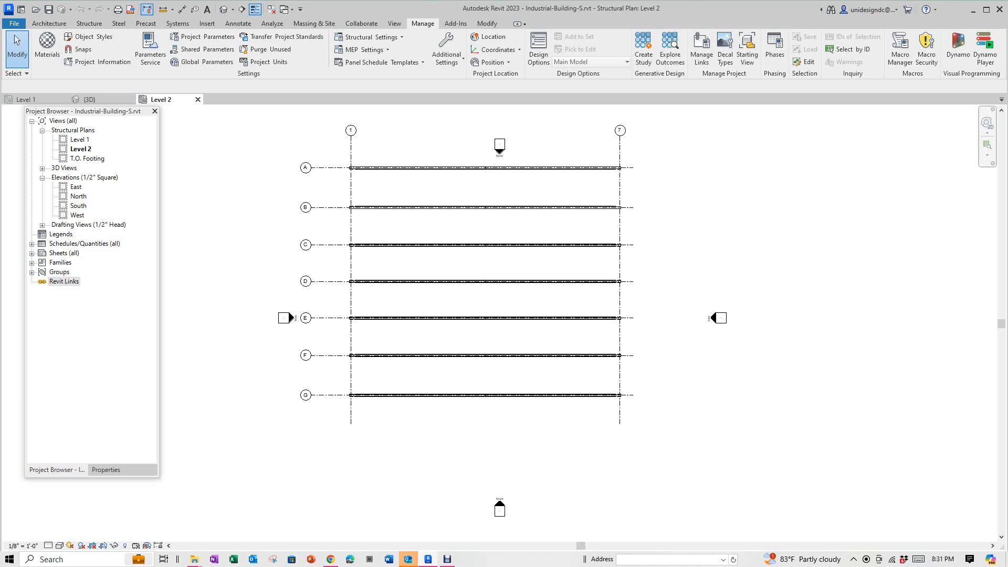
Step: Tile the 3D, Level 1 and Level 2 views with the 3D view first, and fit the model in each
click(224, 9)
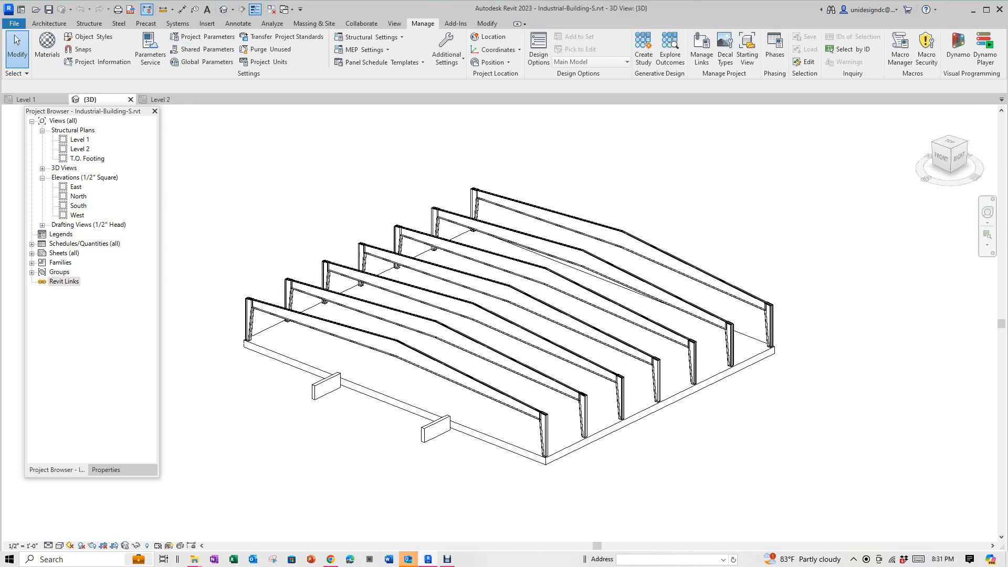
key(w)
key(t)
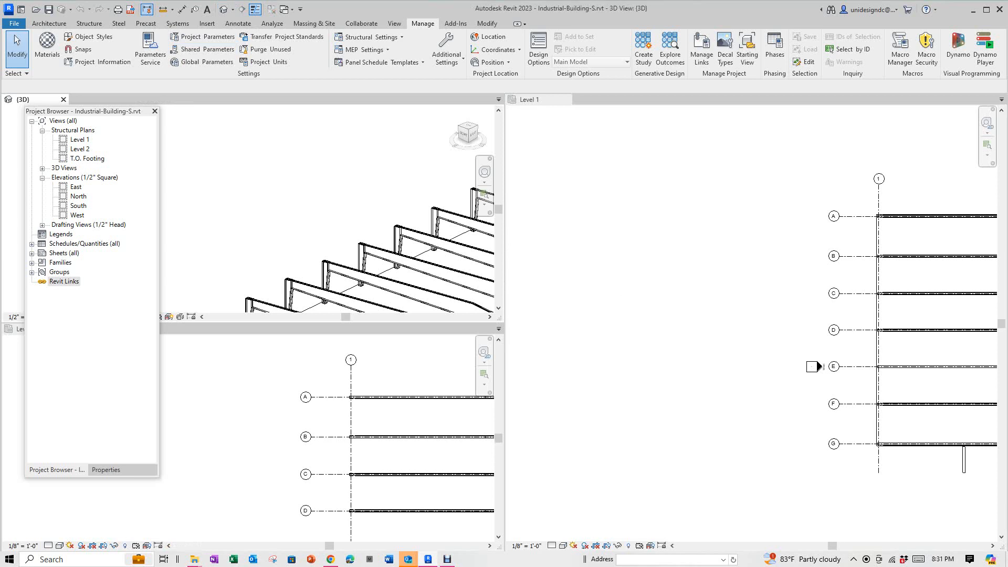
key(z)
key(a)
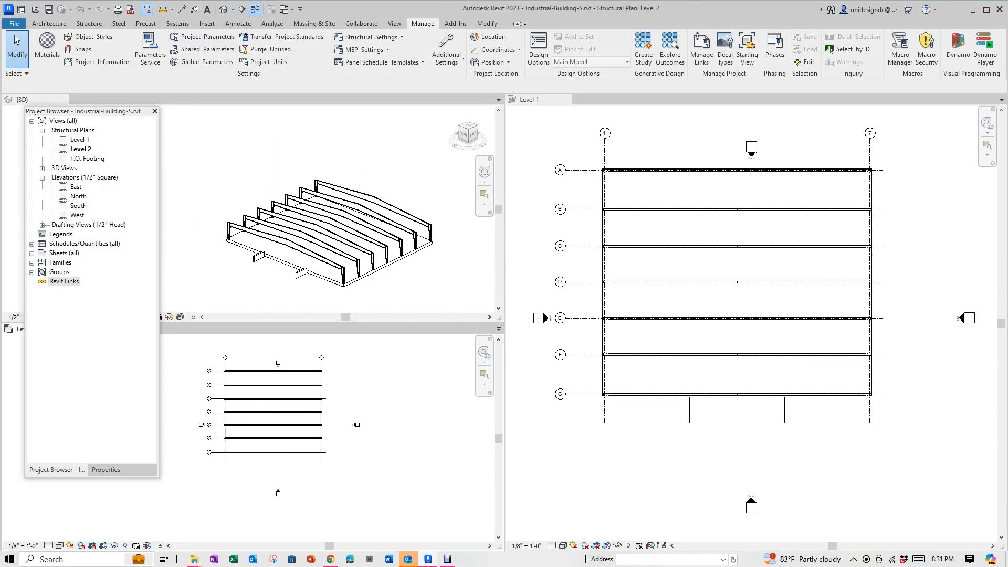
middle_drag(305, 415, 312, 438)
scroll(336, 253, up, 2)
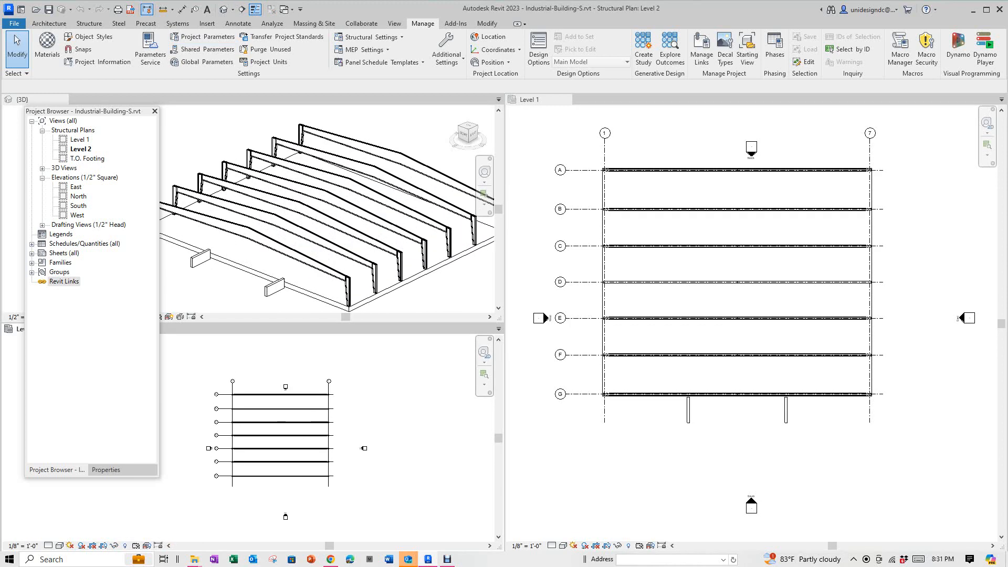
scroll(326, 236, down, 2)
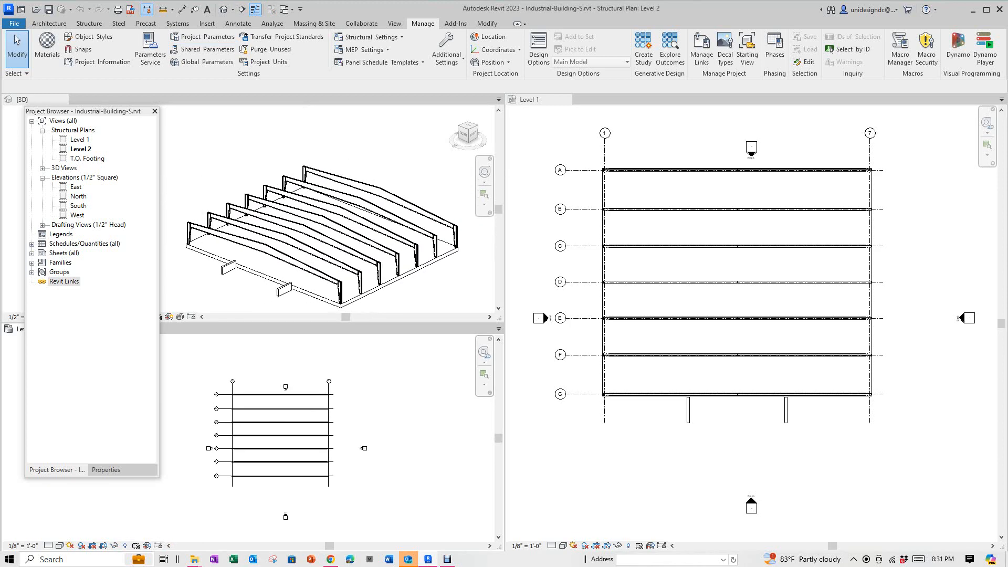
scroll(619, 187, down, 1)
Step: Examine the column grids and frame lines in the Level 1 plan alongside the tiled 3D view
click(619, 186)
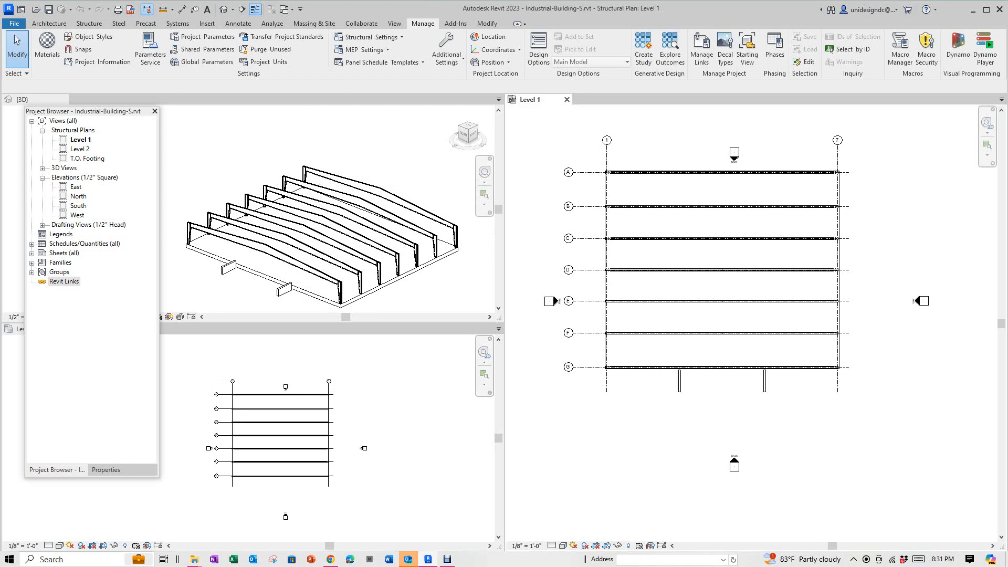
scroll(292, 413, down, 2)
scroll(590, 131, up, 2)
middle_drag(590, 132, 592, 215)
scroll(592, 215, up, 1)
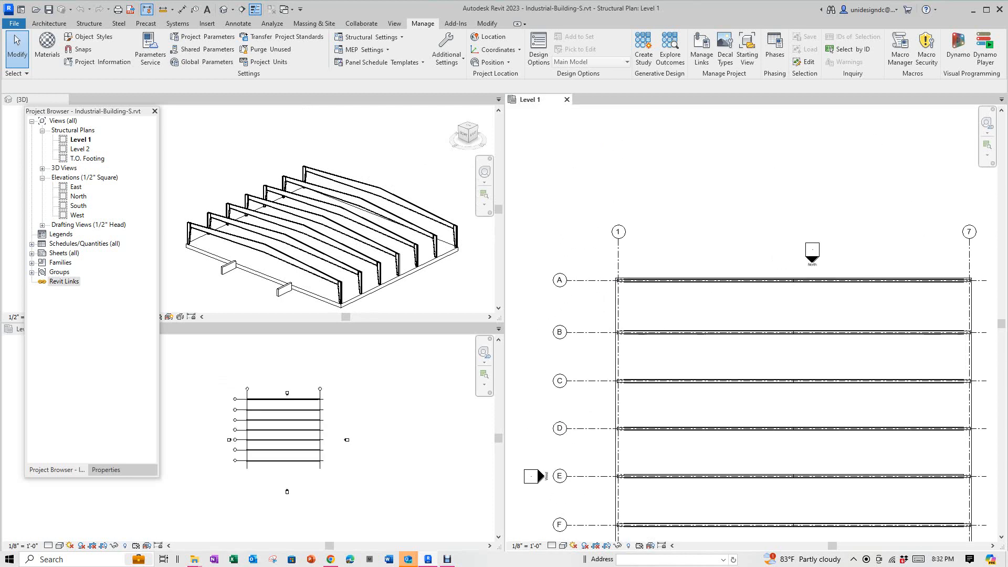
scroll(565, 261, up, 3)
scroll(288, 239, down, 3)
scroll(216, 256, up, 2)
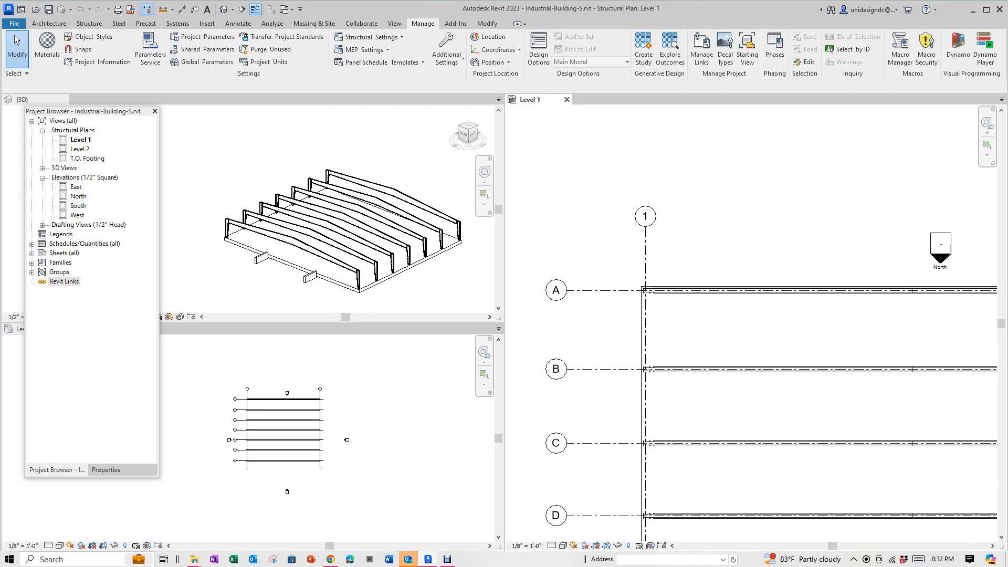
scroll(209, 264, up, 2)
Step: Check the project's list of Revit links in Manage Links from the 3D view without making changes
click(209, 265)
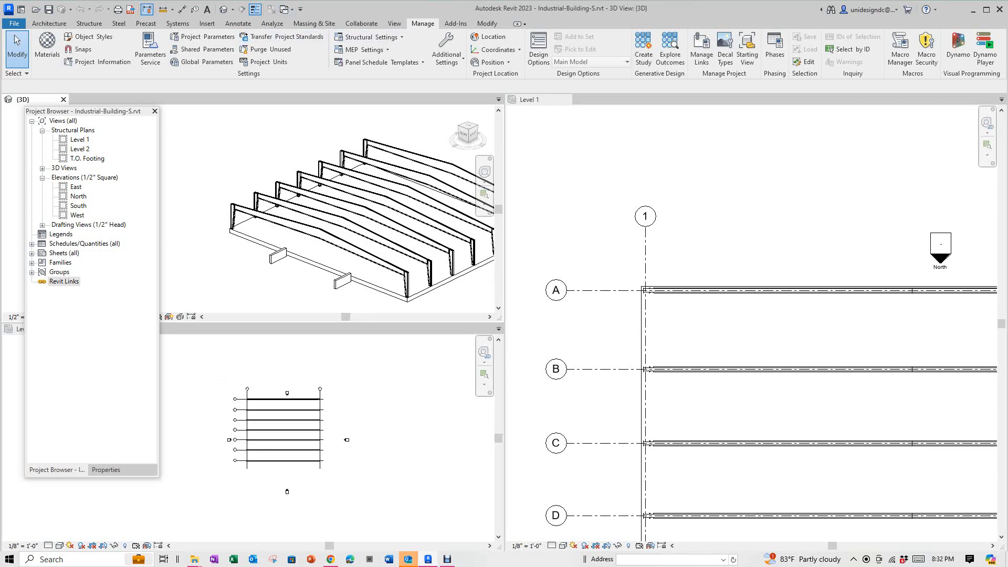
click(702, 50)
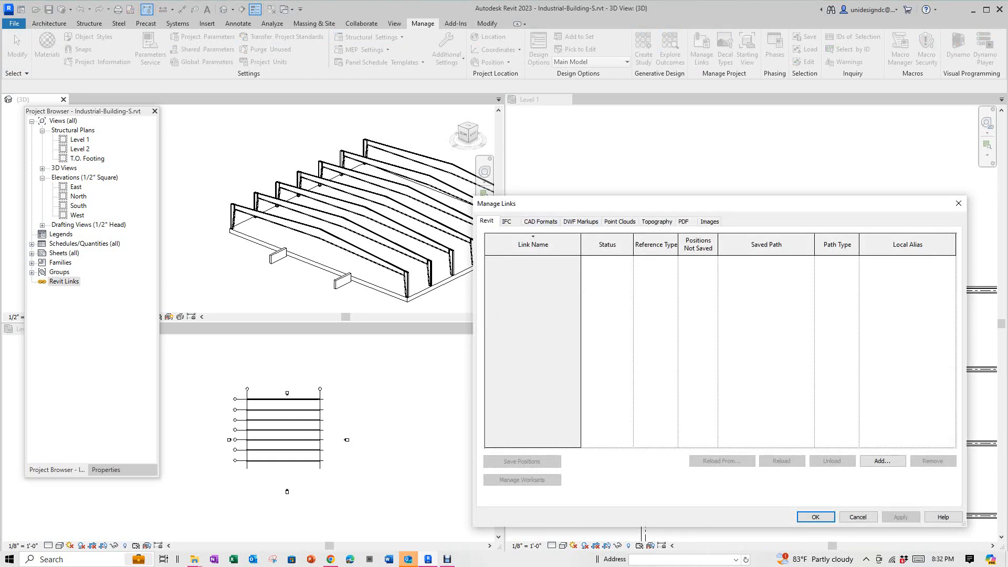
click(858, 517)
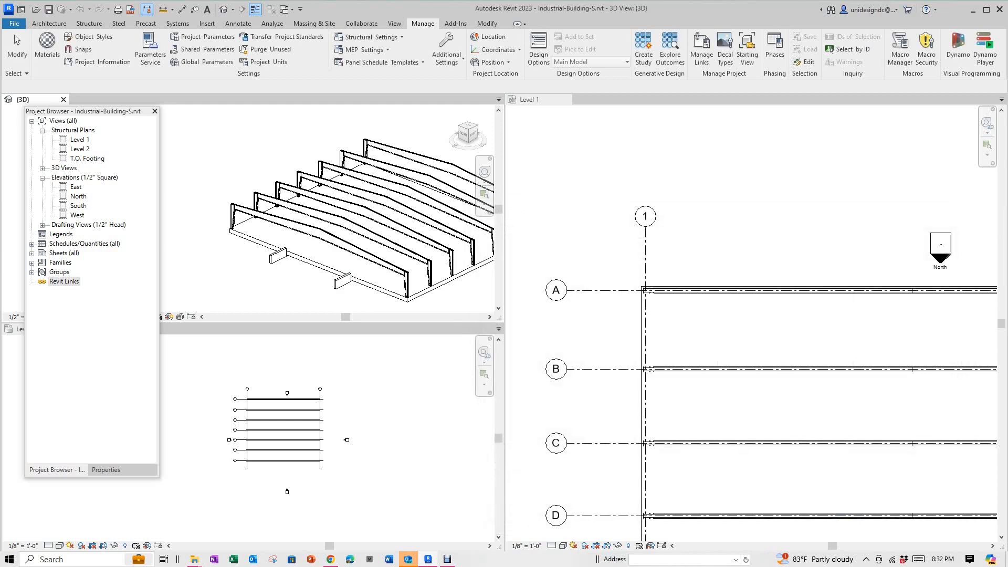
Step: Make the Level 1 structural plan the active view, framed on grid 1 and grids A to E
scroll(538, 147, down, 1)
scroll(538, 147, up, 2)
scroll(537, 147, down, 1)
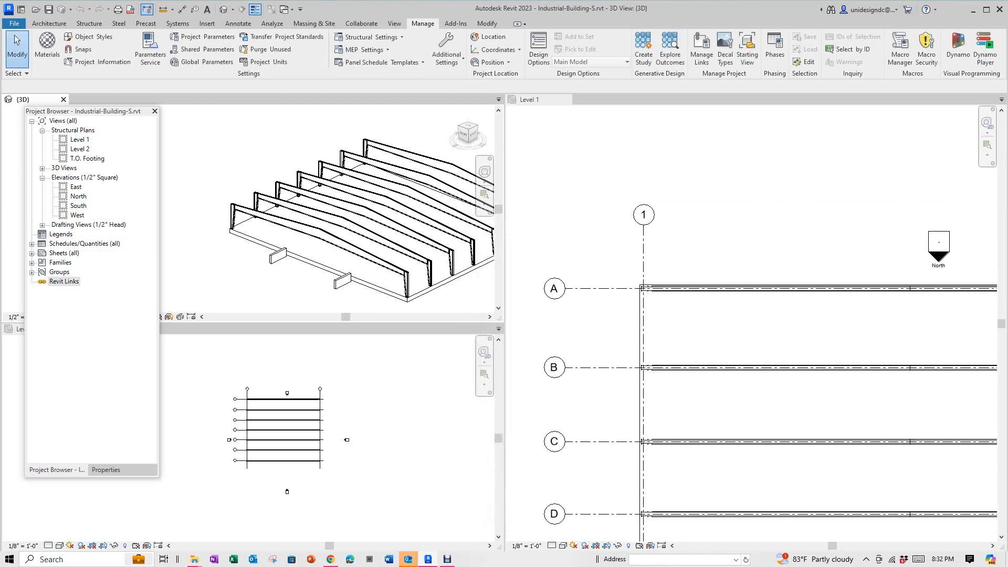
click(541, 150)
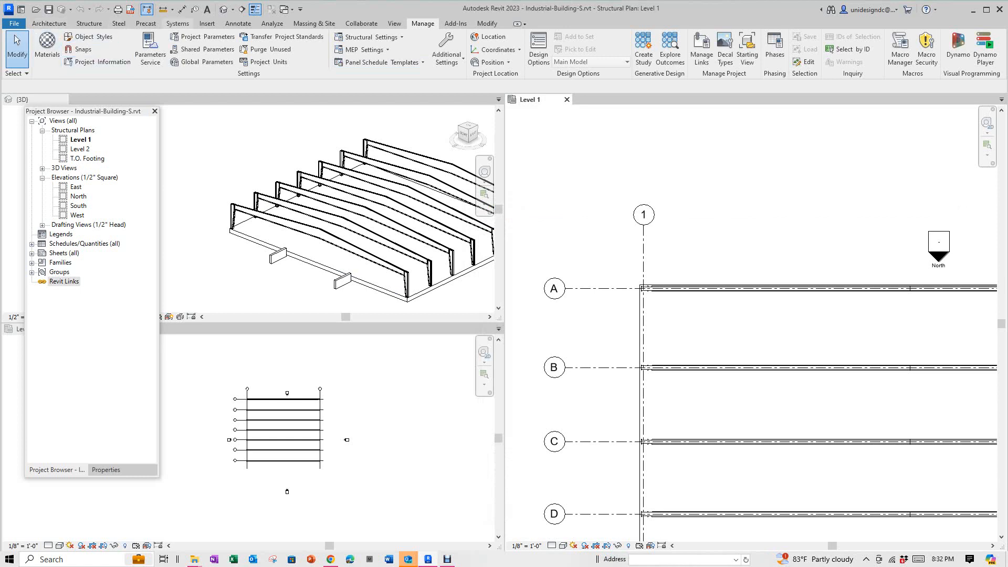
scroll(560, 132, down, 1)
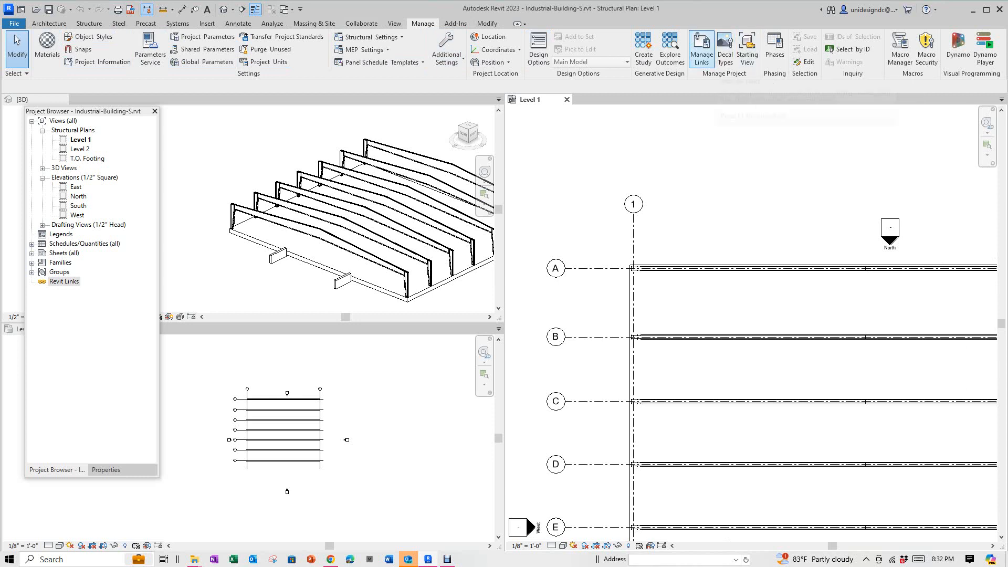
Step: Check the project's Revit links without changes, and link Industrial-Building-A.rvt with Auto - Internal Origin to Internal Origin positioning
click(702, 51)
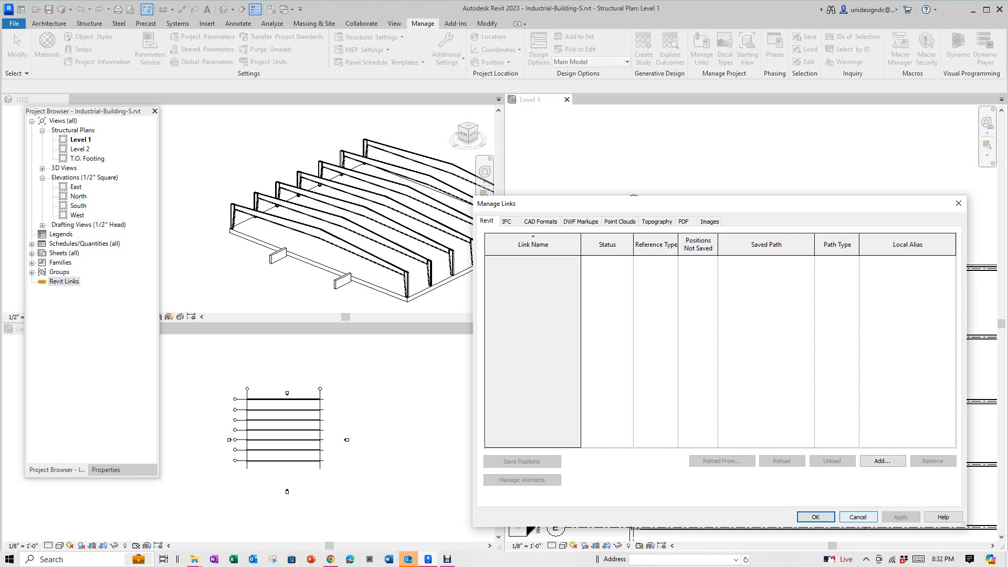
click(858, 517)
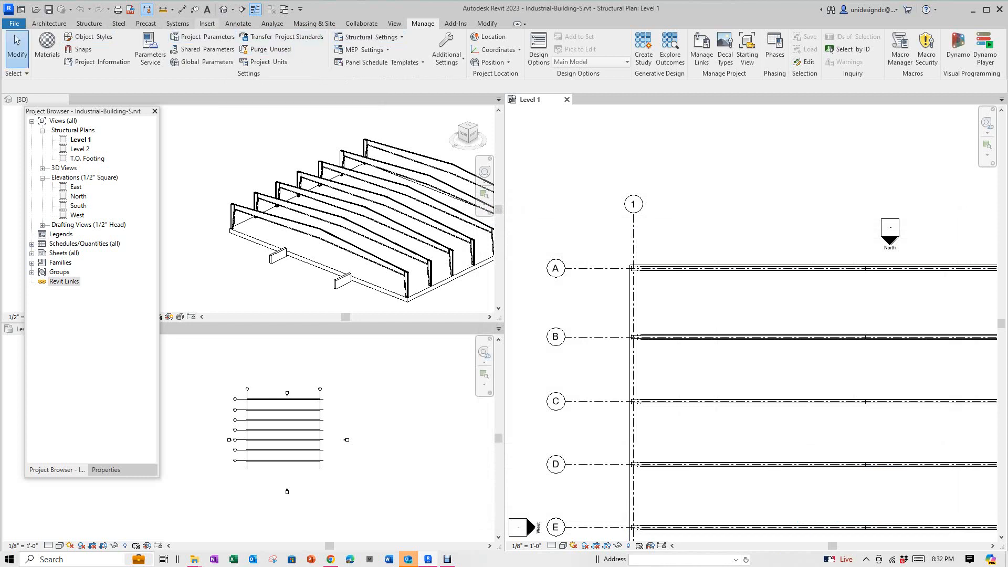
click(206, 23)
click(43, 48)
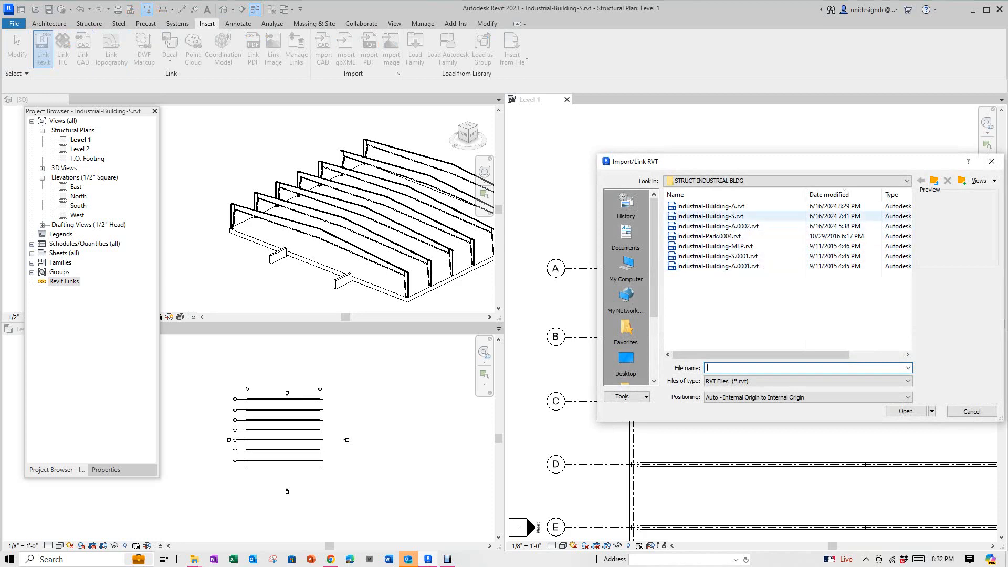
click(711, 206)
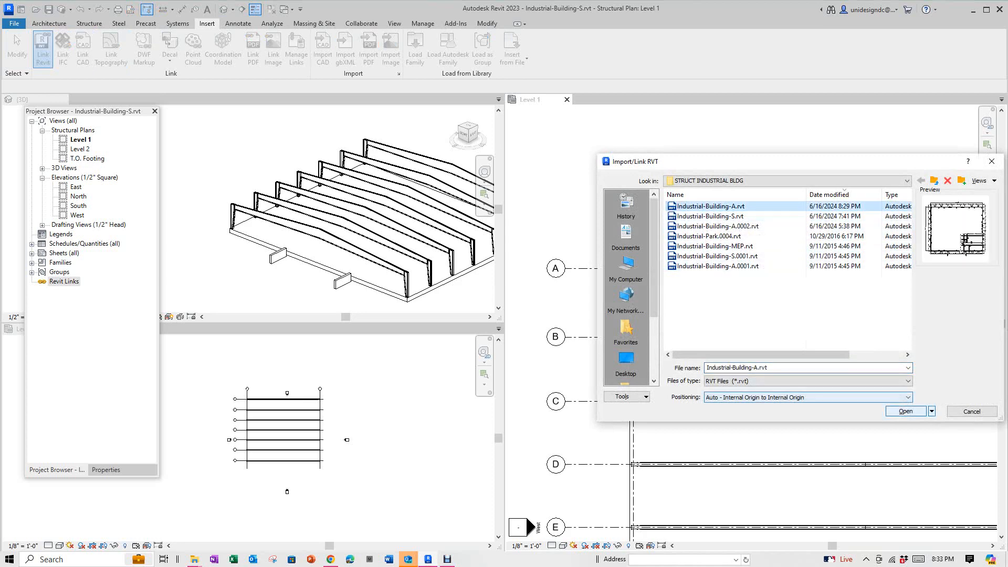
click(905, 411)
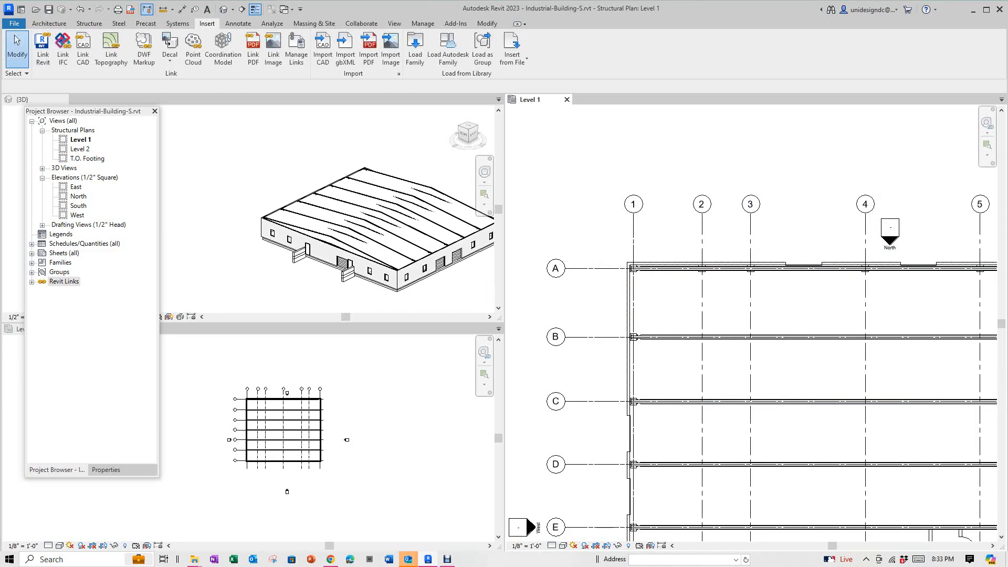
Step: Examine how the linked architectural building fits the structural frames in the 3D view and the Level 1 plan
scroll(467, 231, up, 3)
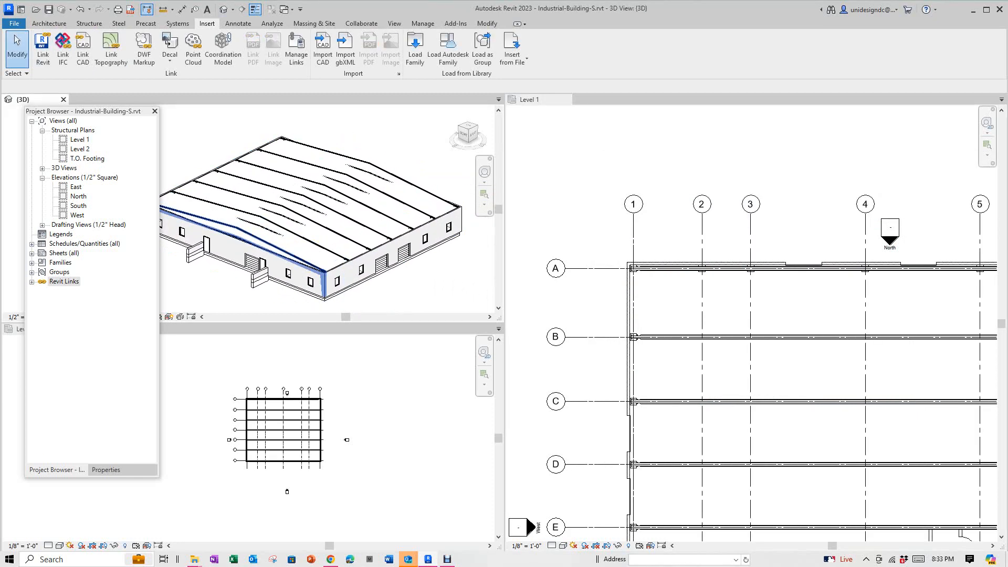
scroll(651, 286, down, 2)
scroll(357, 265, up, 2)
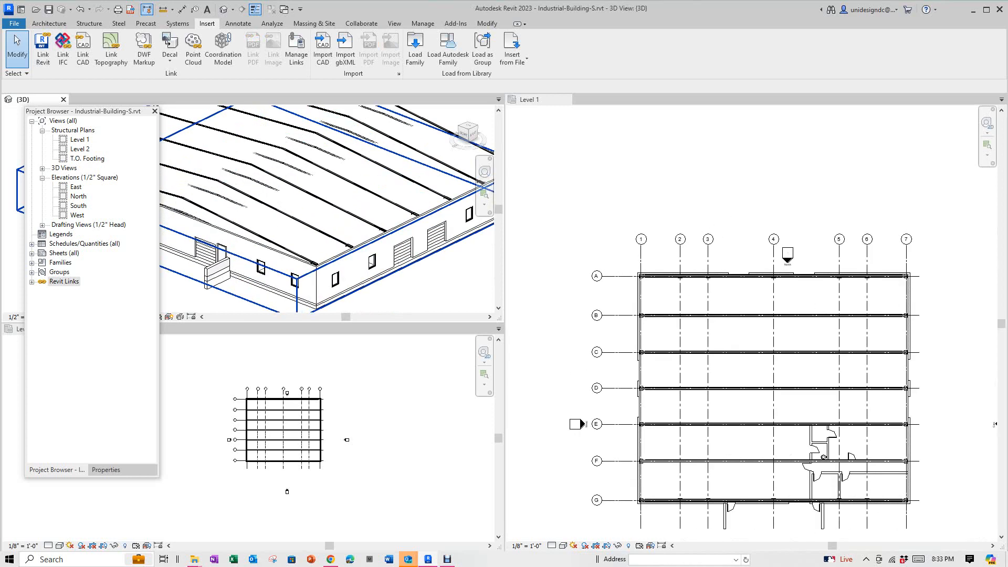
scroll(345, 263, down, 2)
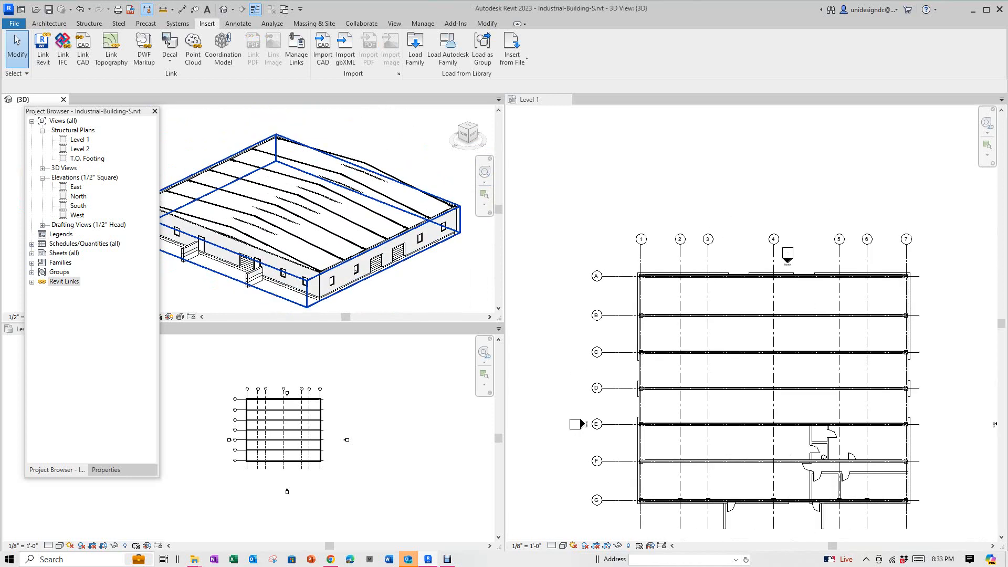
scroll(302, 262, up, 1)
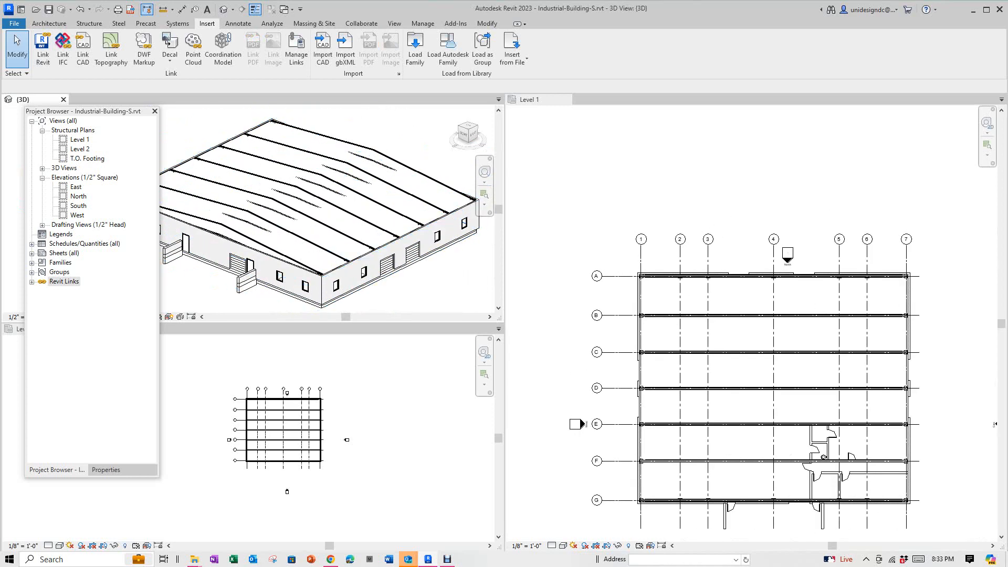
scroll(703, 280, down, 2)
scroll(324, 266, down, 1)
mouse_move(324, 266)
shift+middle_down()
mouse_move(315, 266)
mouse_move(318, 229)
mouse_move(291, 286)
mouse_move(316, 274)
shift+middle_up()
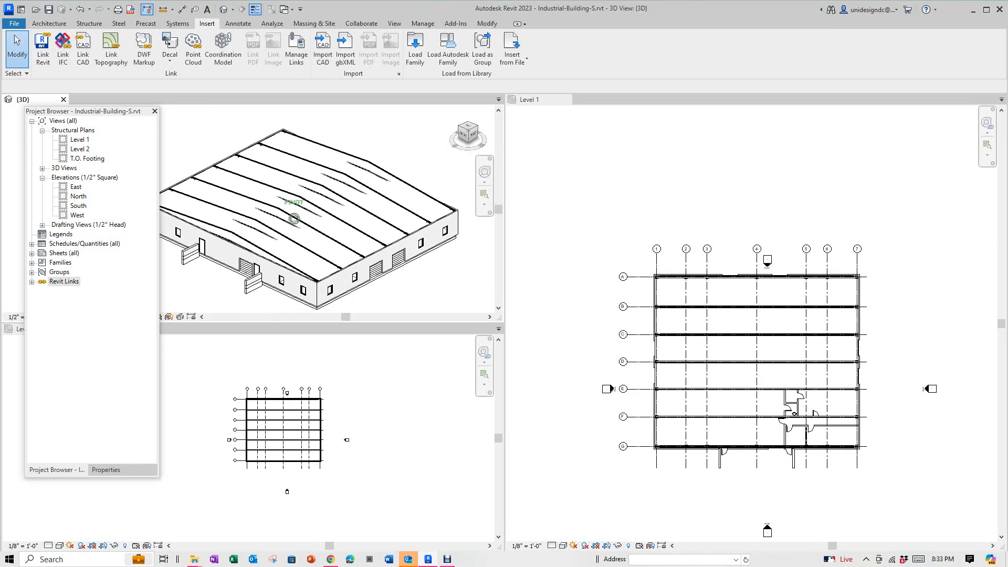
scroll(795, 356, up, 2)
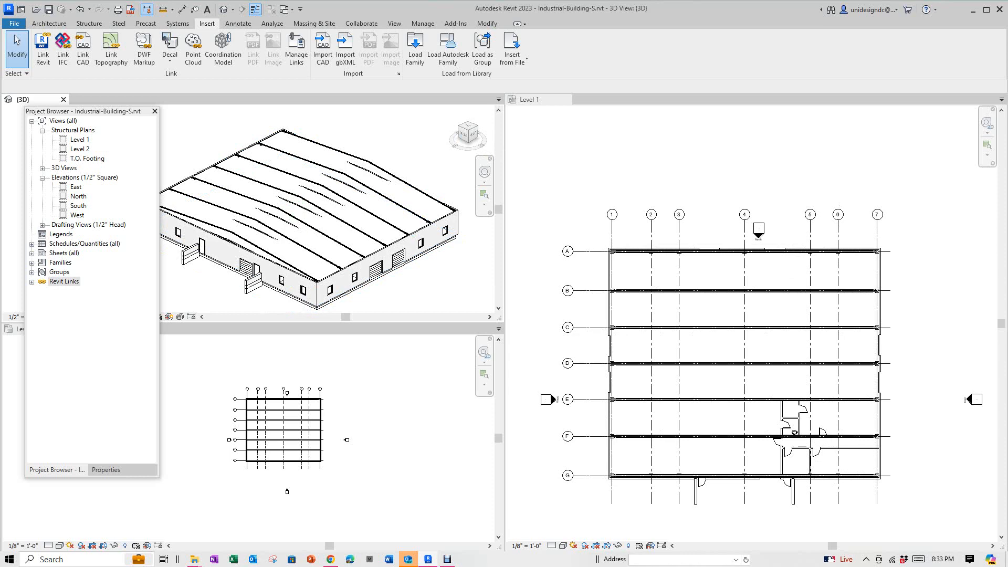
scroll(303, 230, down, 1)
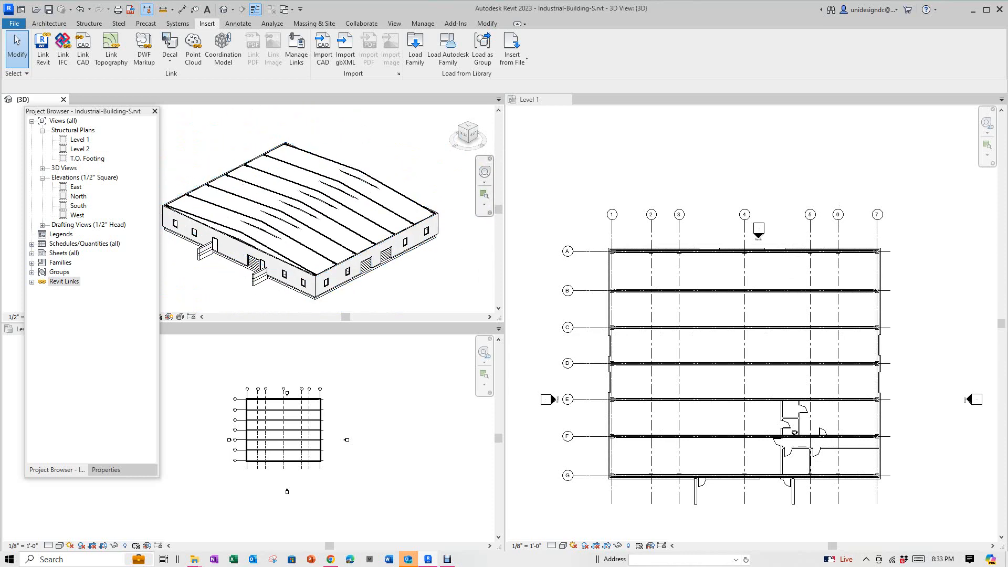
scroll(431, 247, up, 2)
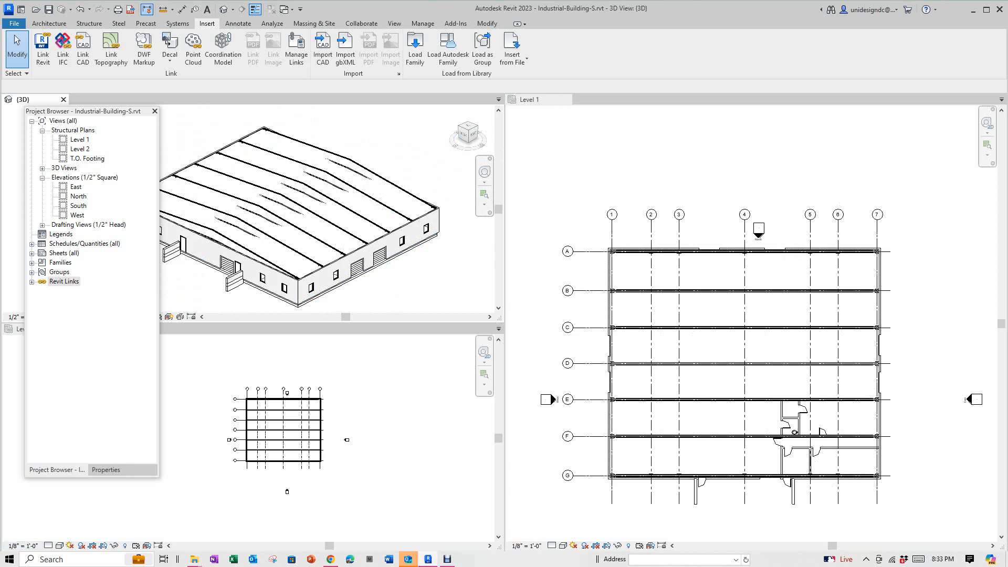
Step: Set the 3D view's visual style to Shaded and place the Project Browser clear of the building
drag(114, 111, 179, 176)
click(60, 317)
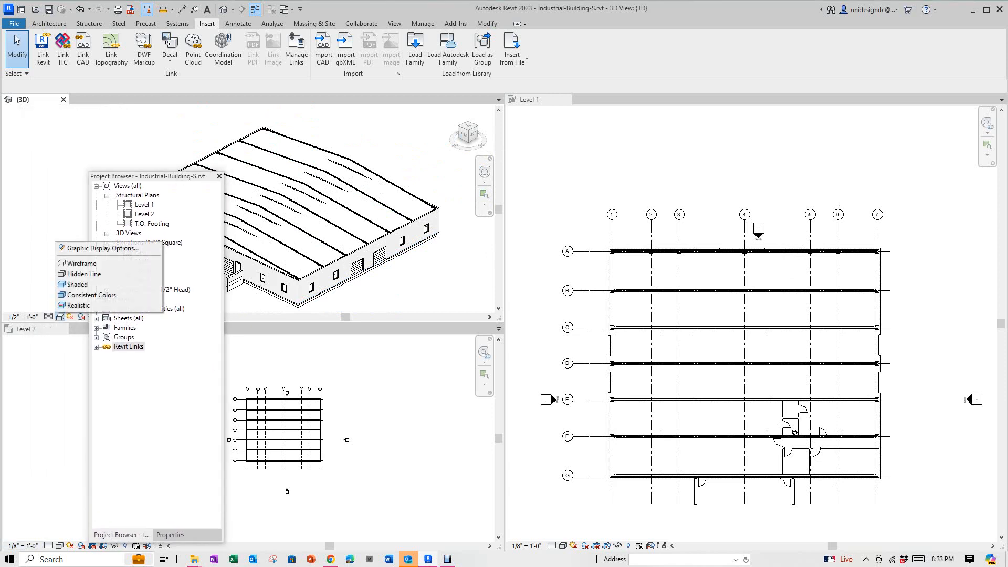
click(77, 284)
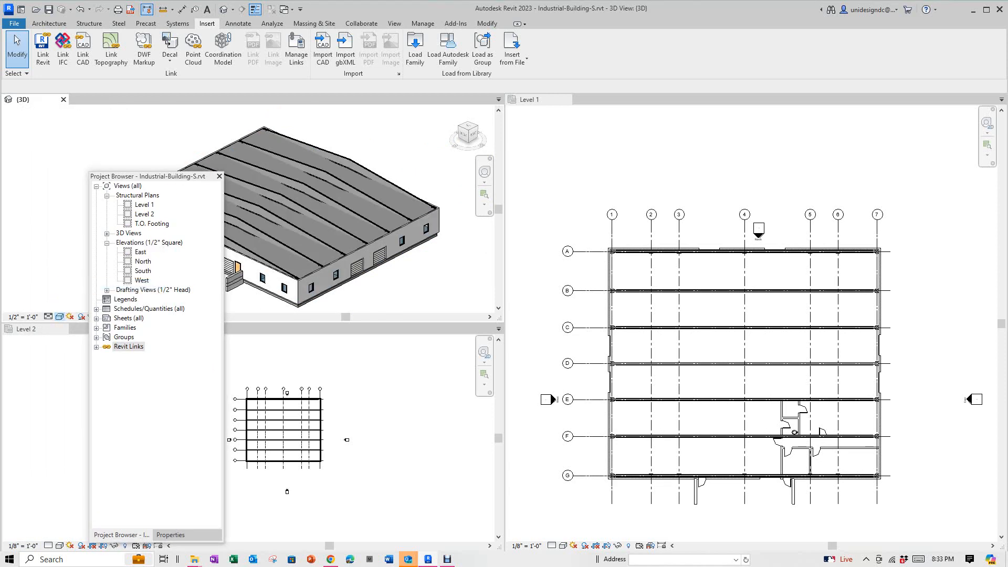
drag(127, 176, 42, 150)
Step: Examine the shaded building in 3D, comparing the structural frames with the linked roof and walls
scroll(467, 249, down, 3)
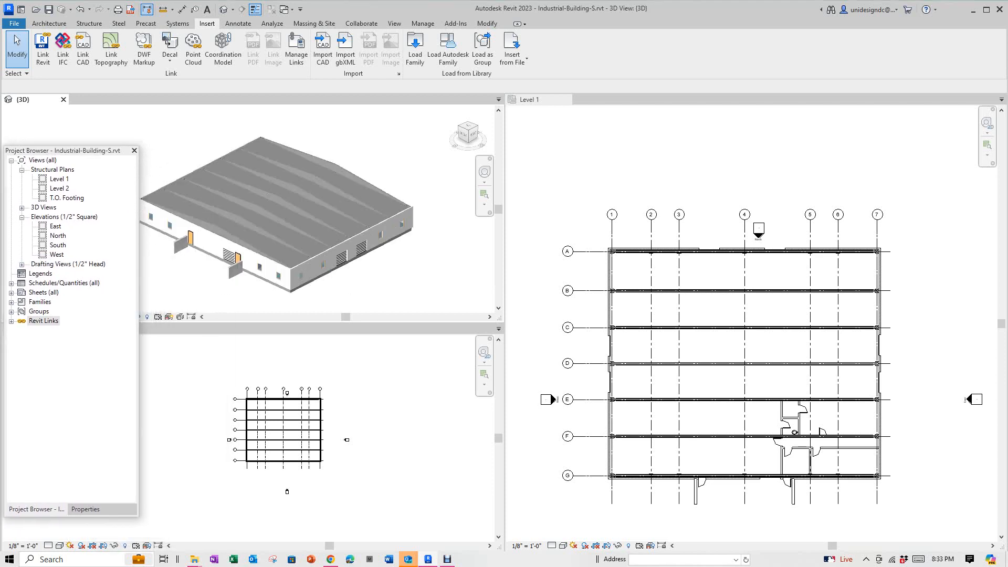
scroll(317, 222, up, 4)
middle_drag(336, 231, 285, 188)
scroll(284, 438, up, 1)
scroll(280, 420, down, 2)
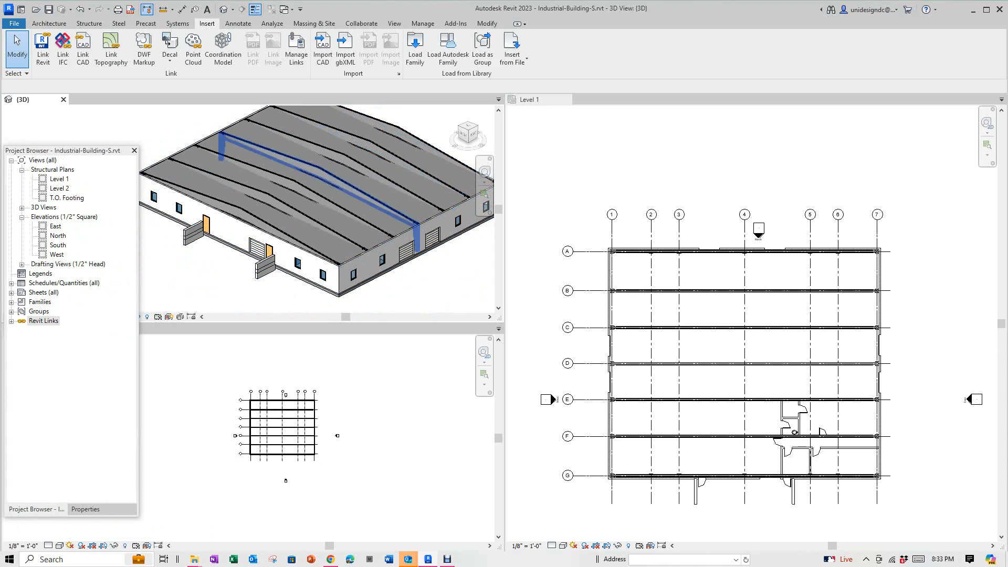
scroll(375, 199, down, 2)
middle_drag(373, 200, 321, 237)
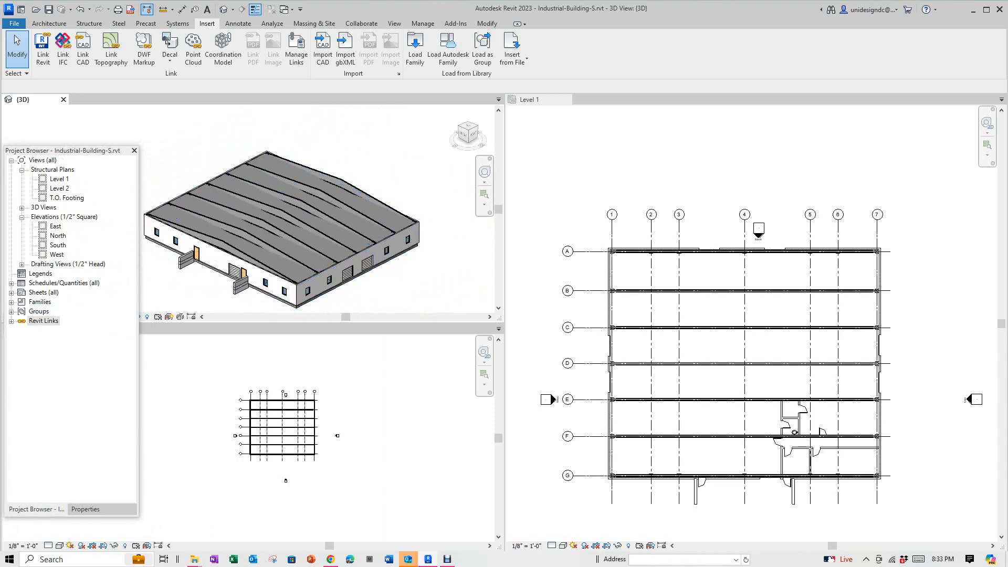
scroll(793, 197, up, 1)
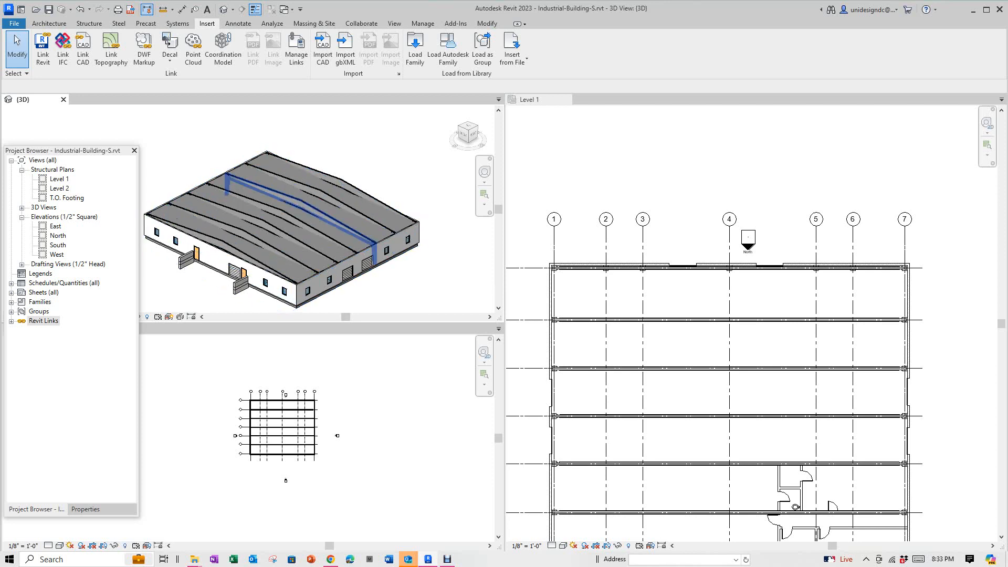
scroll(365, 232, down, 1)
middle_drag(365, 232, 383, 200)
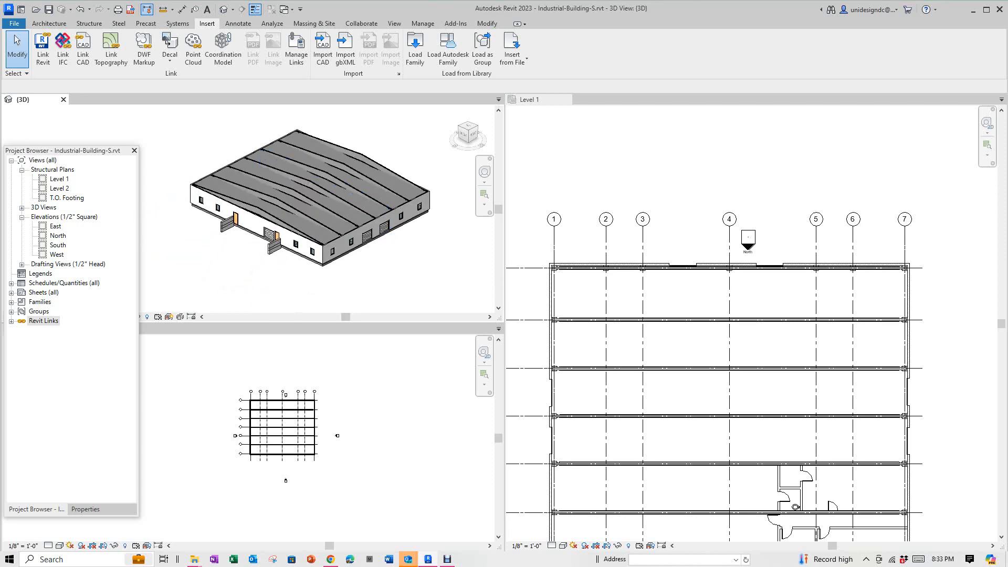
Step: Unload the Industrial-Building-A.rvt link from the project
double_click(43, 321)
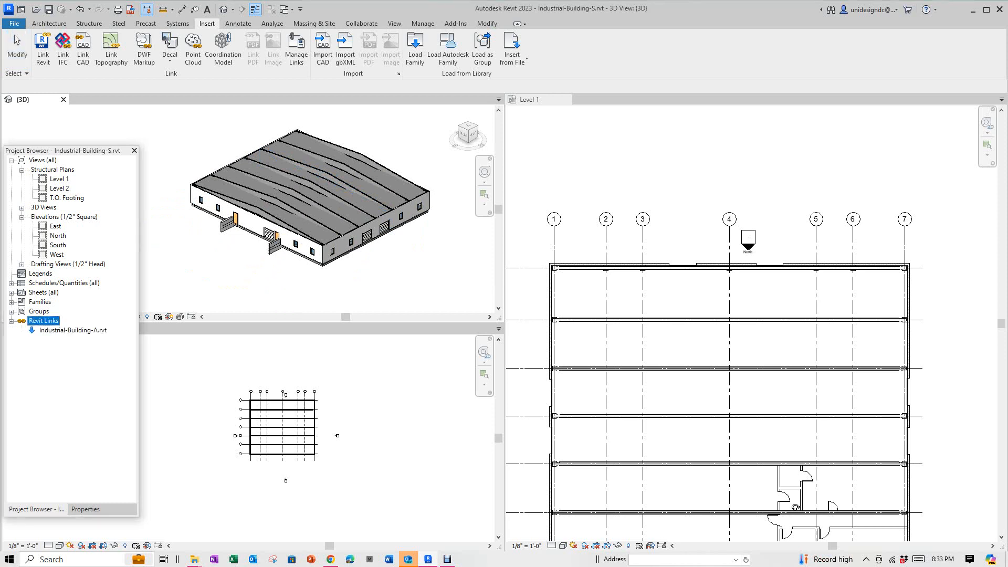
click(73, 330)
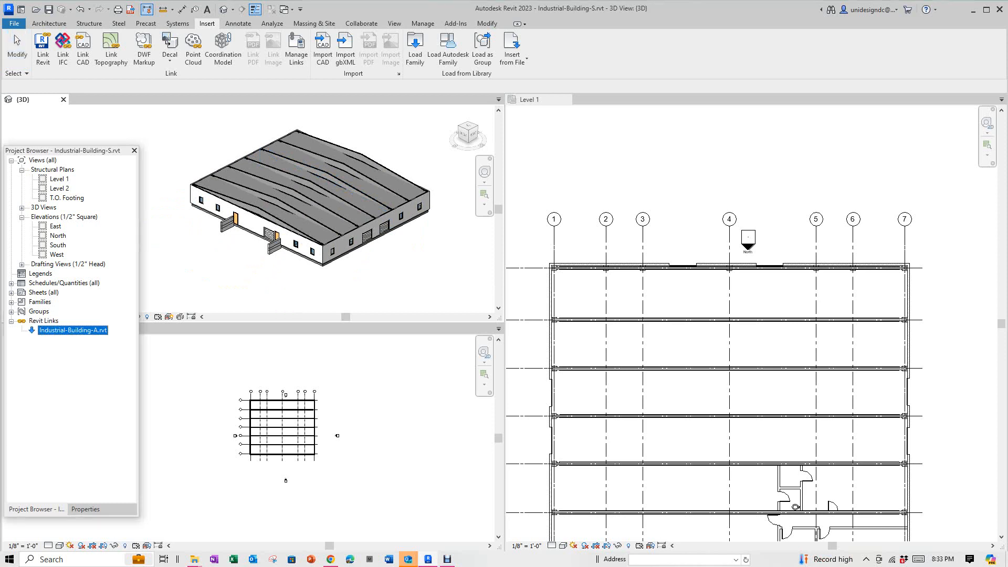
right_click(55, 331)
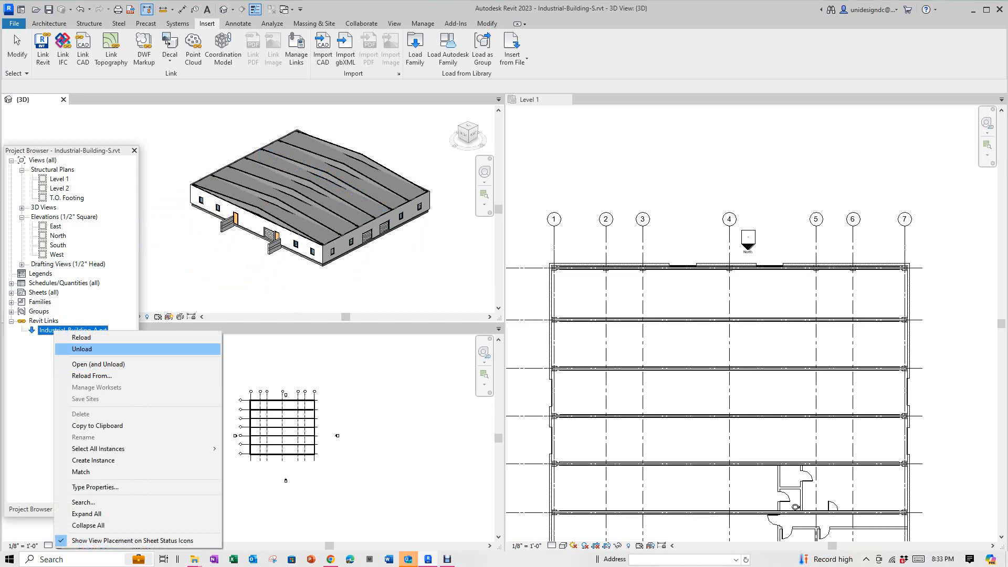
click(82, 349)
click(525, 304)
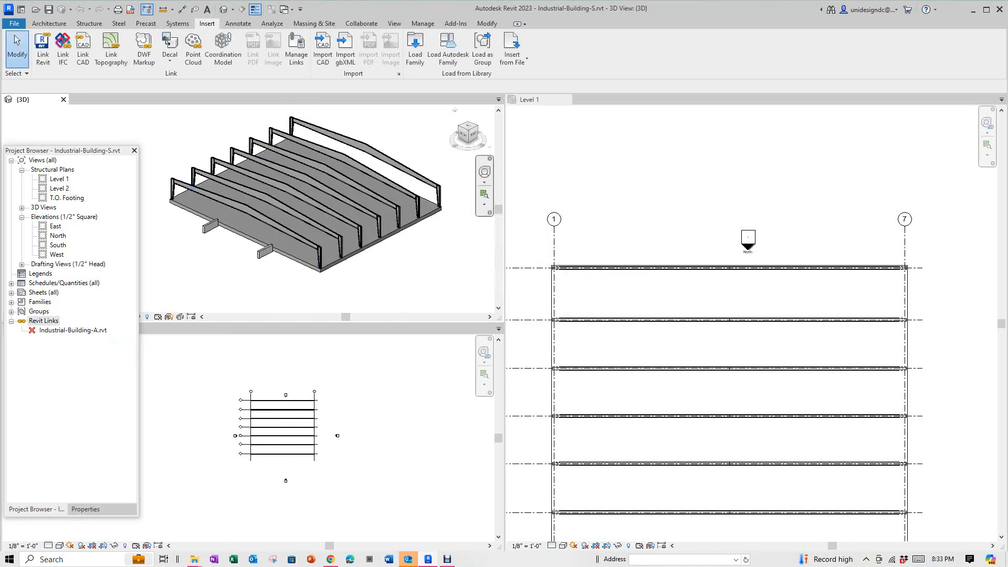
Step: Examine the structural frames and grids in the Level 1, Level 2 and 3D views with the architectural link unloaded
mouse_move(463, 134)
mouse_down()
mouse_move(452, 166)
mouse_move(414, 118)
mouse_move(456, 161)
mouse_move(457, 121)
mouse_move(465, 150)
mouse_up()
scroll(613, 176, down, 3)
middle_click(613, 176)
middle_click(613, 176)
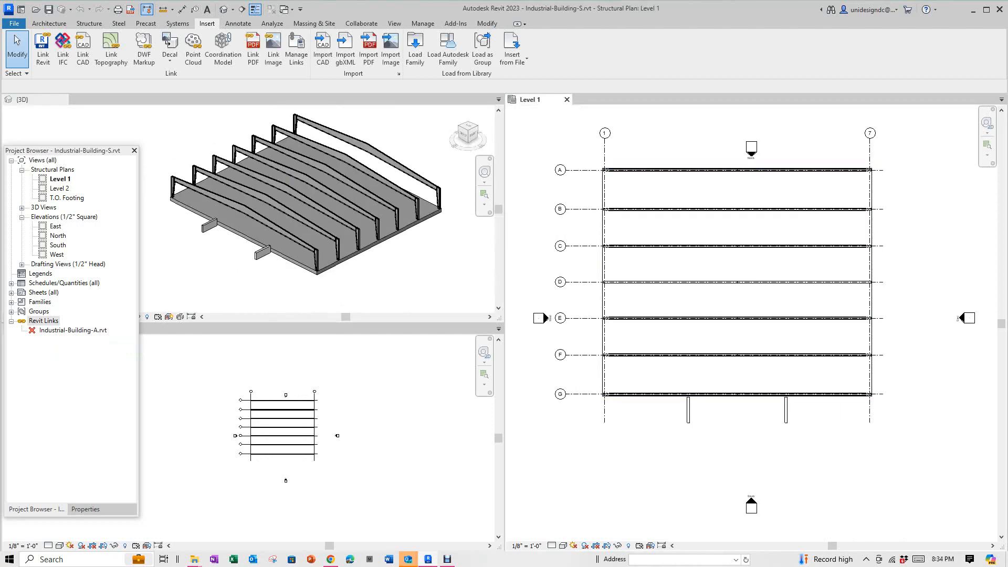
scroll(287, 413, up, 4)
click(339, 369)
scroll(339, 370, down, 1)
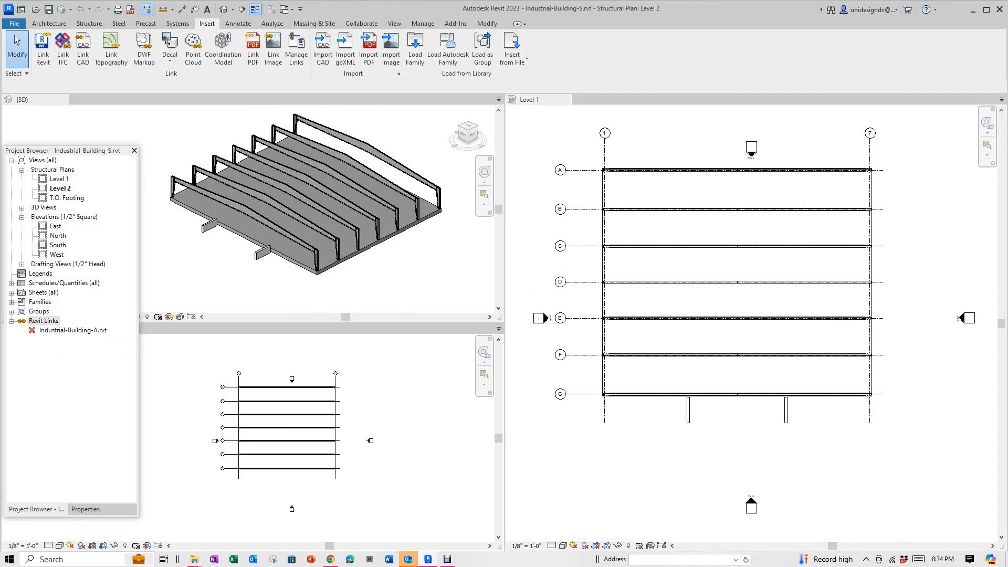
click(305, 175)
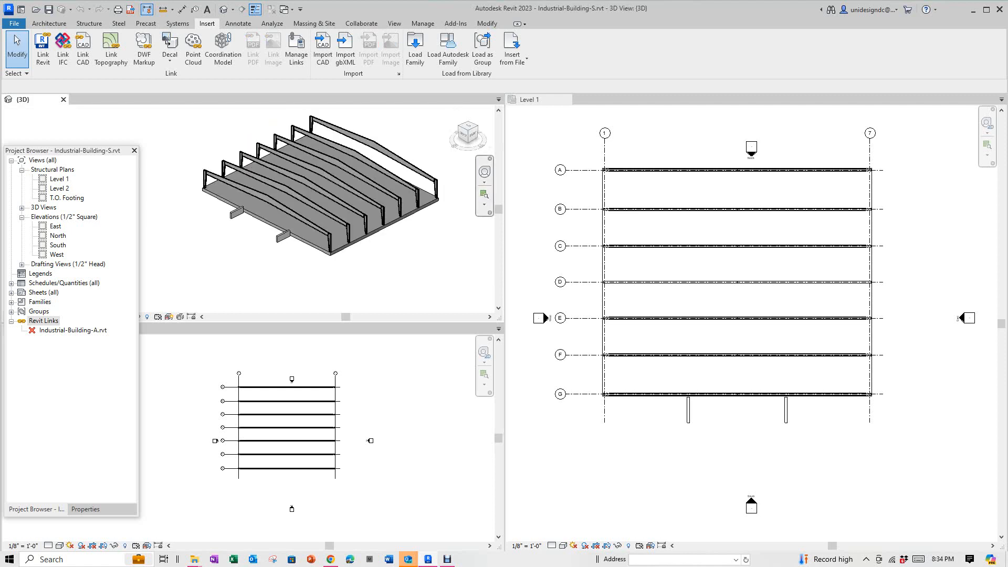
middle_drag(367, 165, 315, 181)
Step: Make the Level 1 structural plan the active view and switch the tiled views back to tabbed views
click(59, 179)
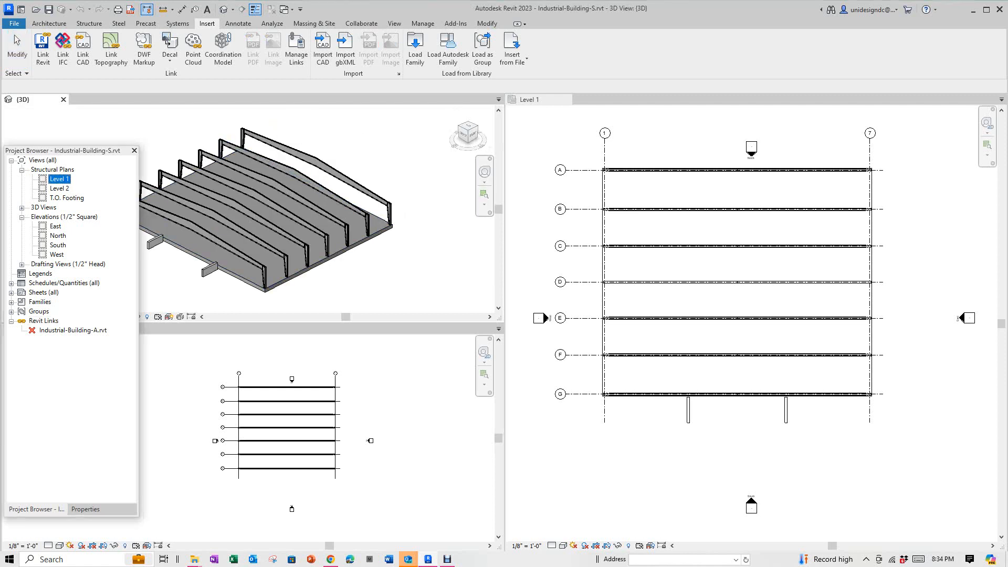
click(59, 179)
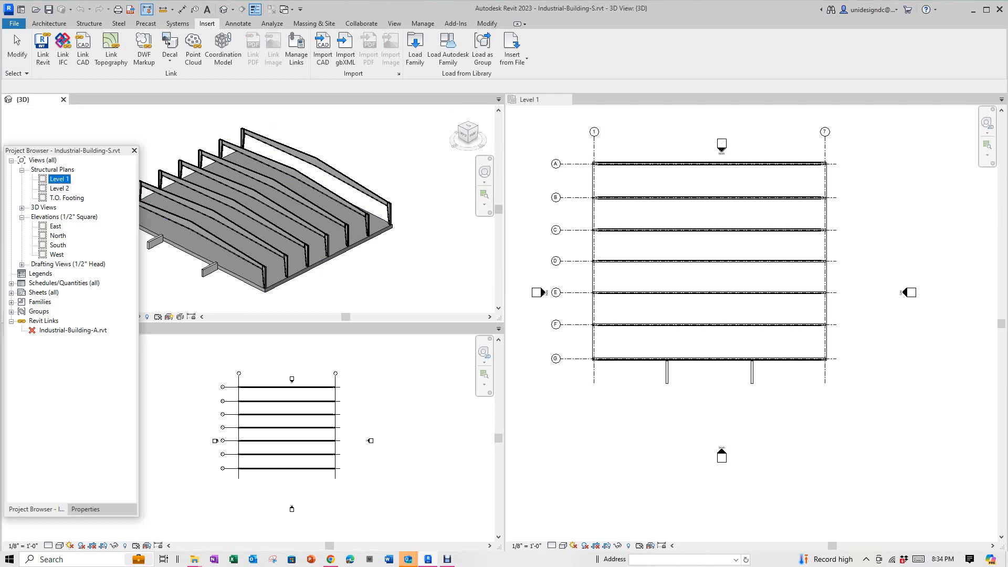
click(394, 23)
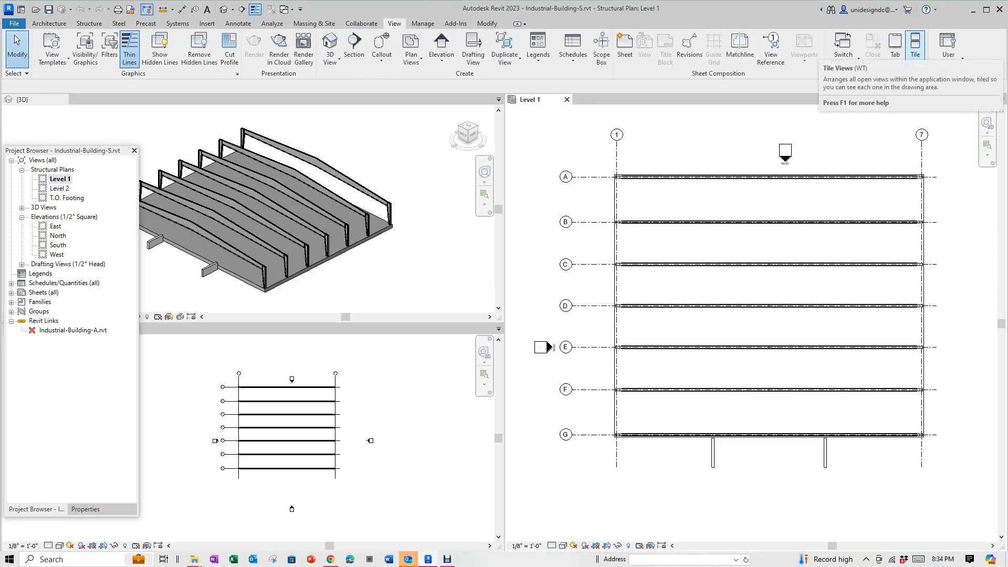
click(895, 50)
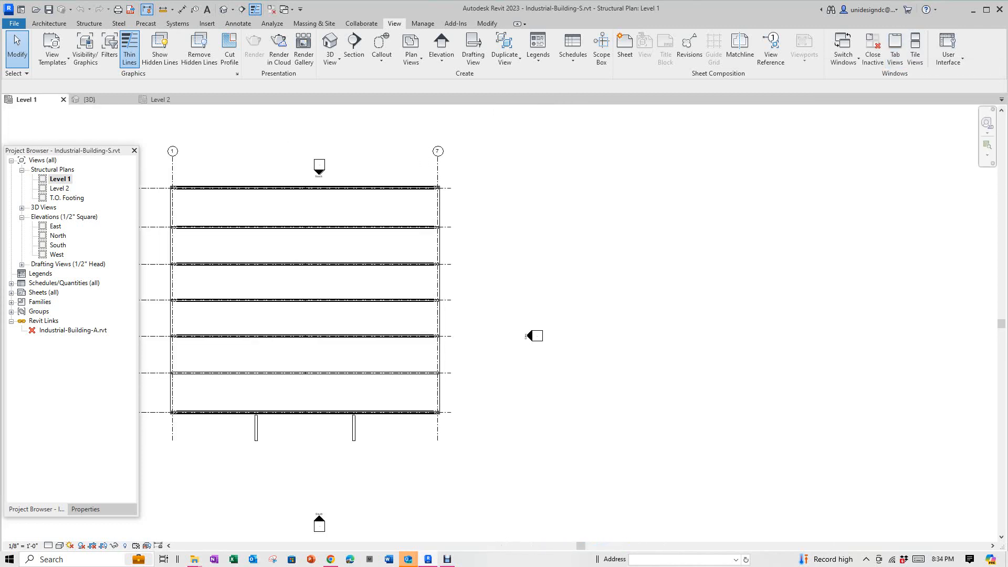
Step: Frame grids 1 to 7 and A to G in the Level 1 plan and check the plan's view properties
middle_drag(367, 197, 482, 221)
scroll(482, 222, up, 2)
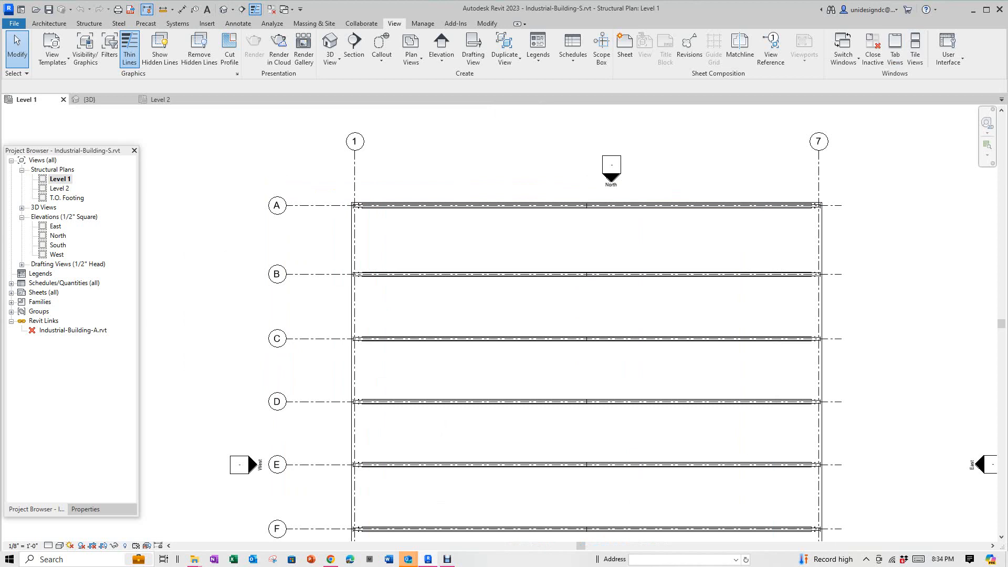
scroll(292, 163, down, 1)
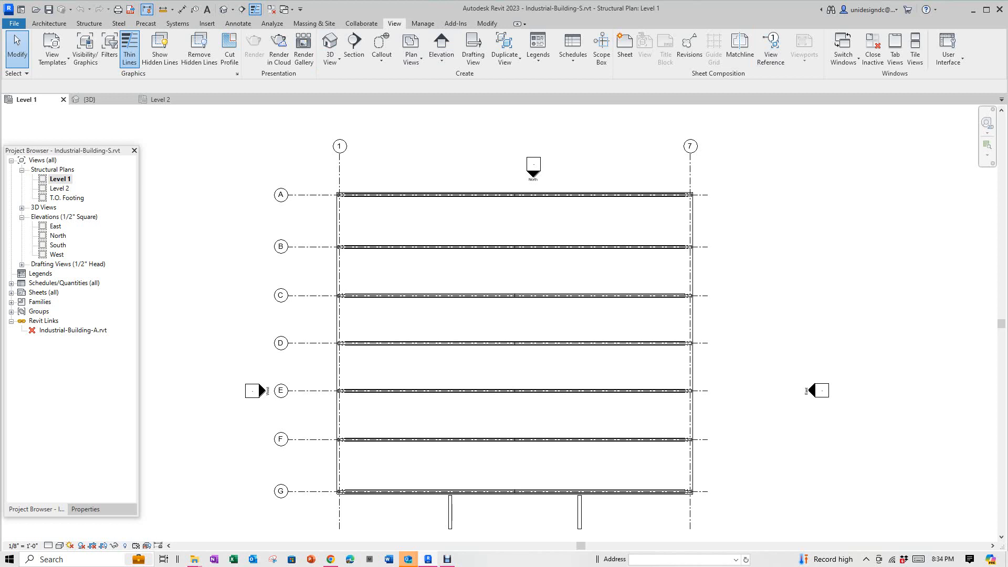
click(86, 509)
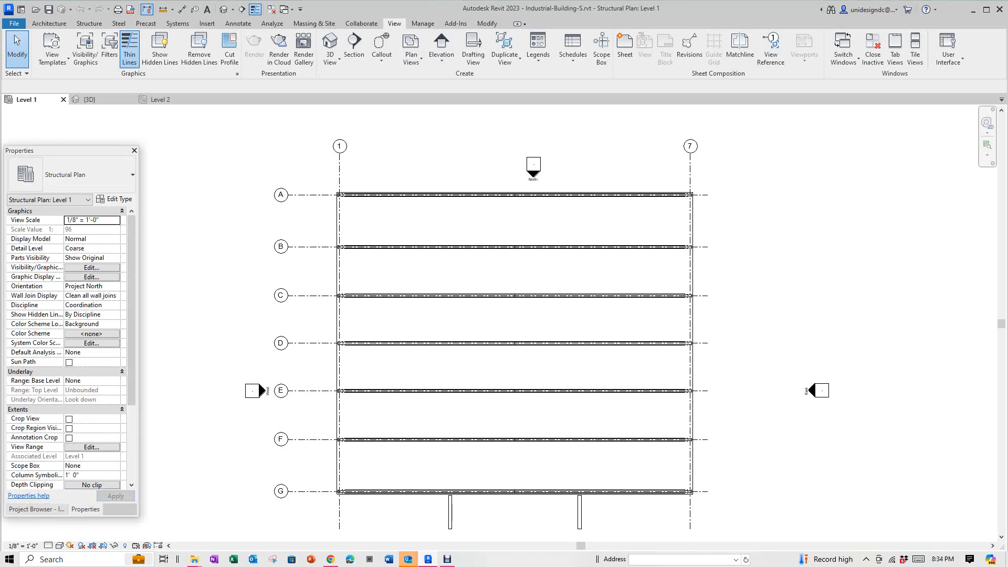
click(37, 509)
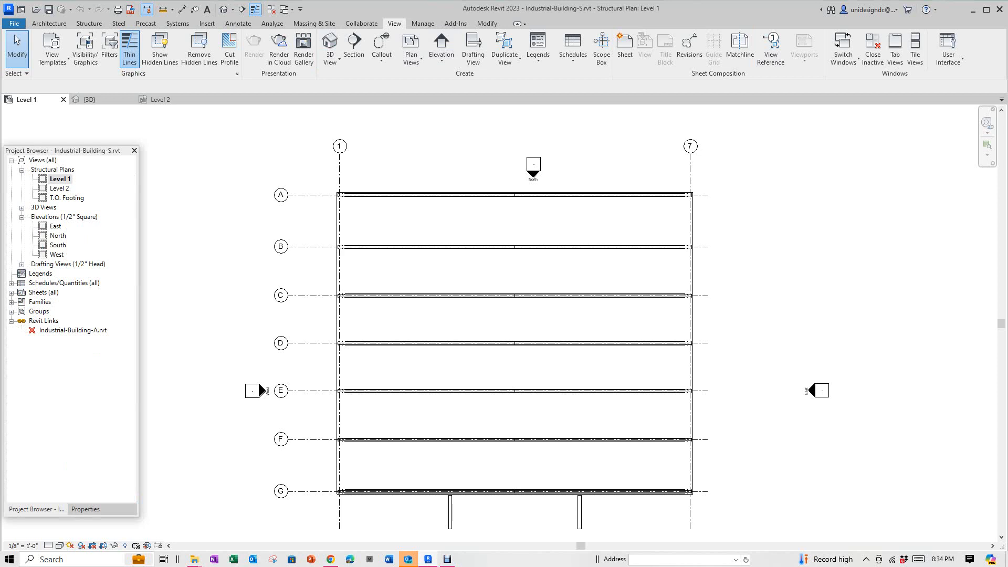
Step: Open the North elevation and examine the frame between grids 7 and 1 against the levels
double_click(58, 235)
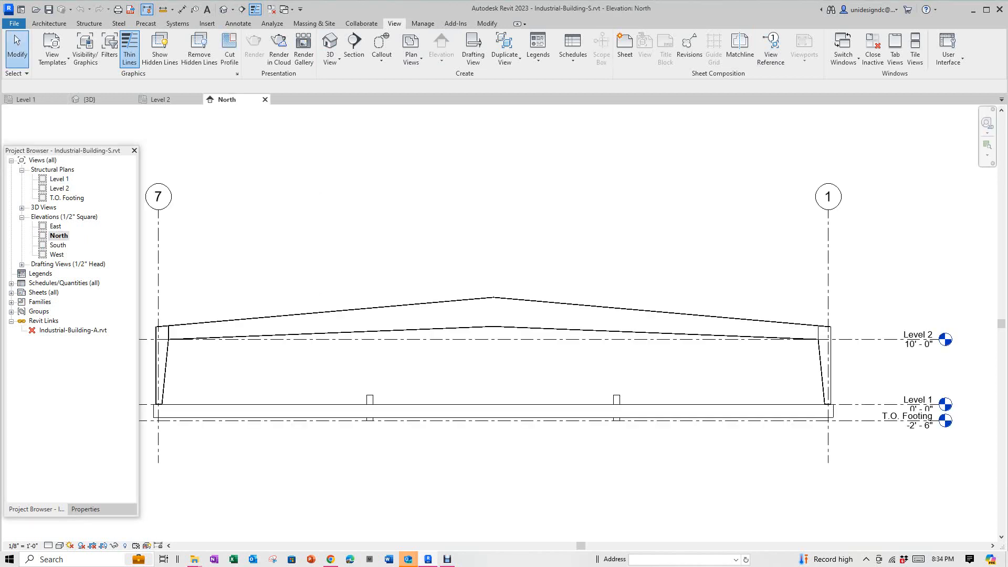
scroll(414, 231, down, 2)
scroll(748, 303, up, 3)
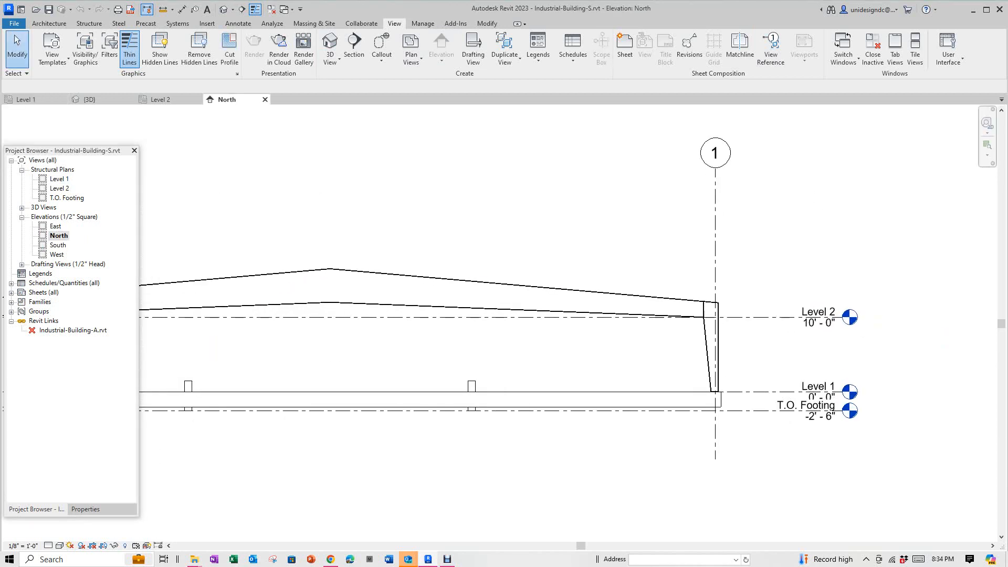
scroll(771, 330, down, 2)
middle_drag(771, 331, 851, 342)
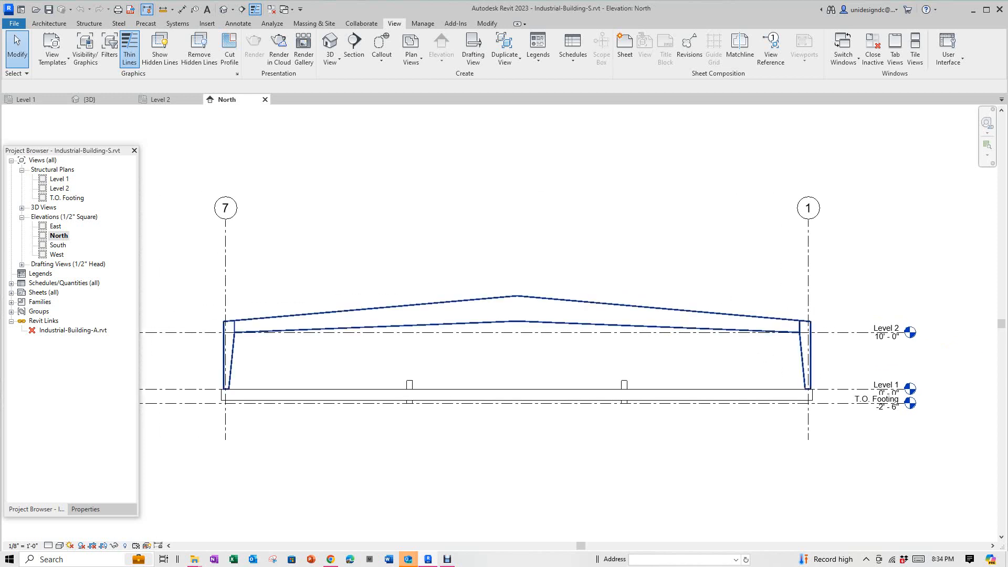
scroll(363, 273, up, 1)
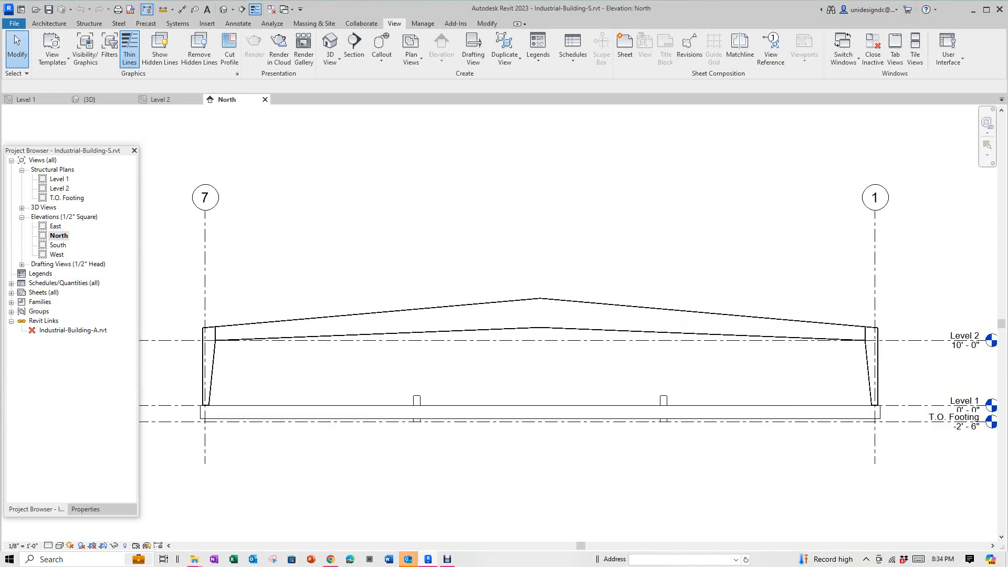
Step: Tile the open views, fit the model in each one, and inspect the frames in the 3D view
key(w)
key(t)
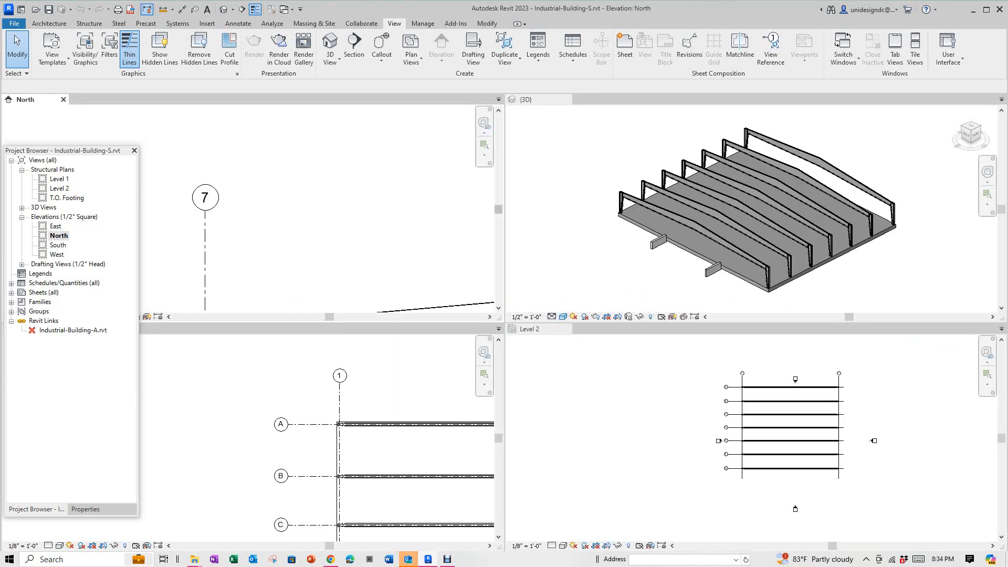
key(z)
key(a)
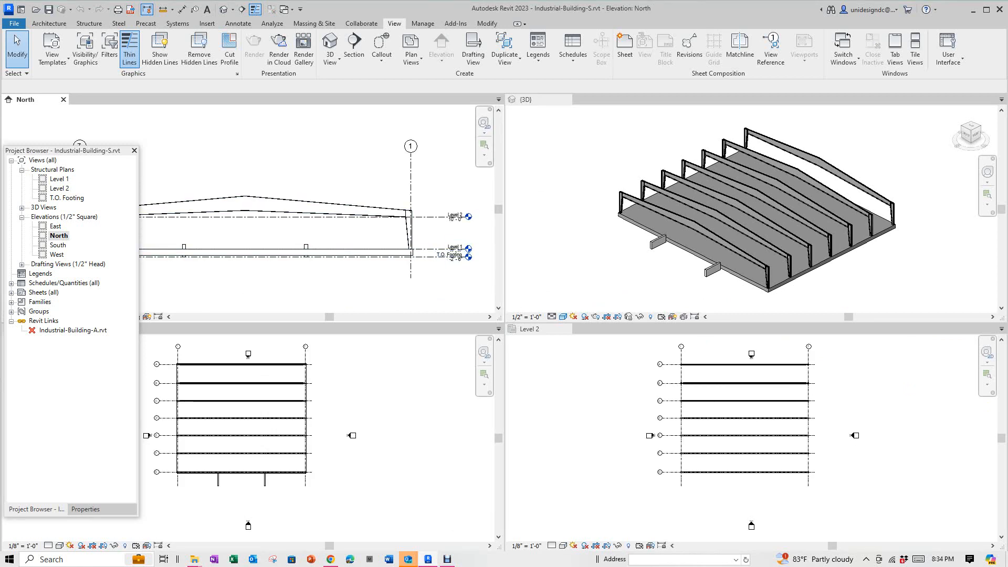
scroll(655, 262, down, 1)
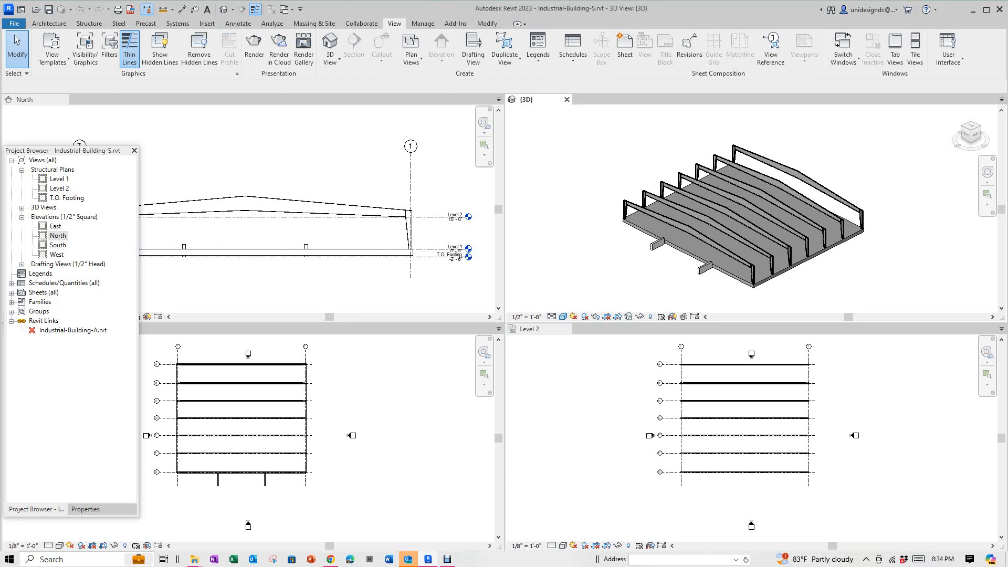
scroll(673, 227, up, 4)
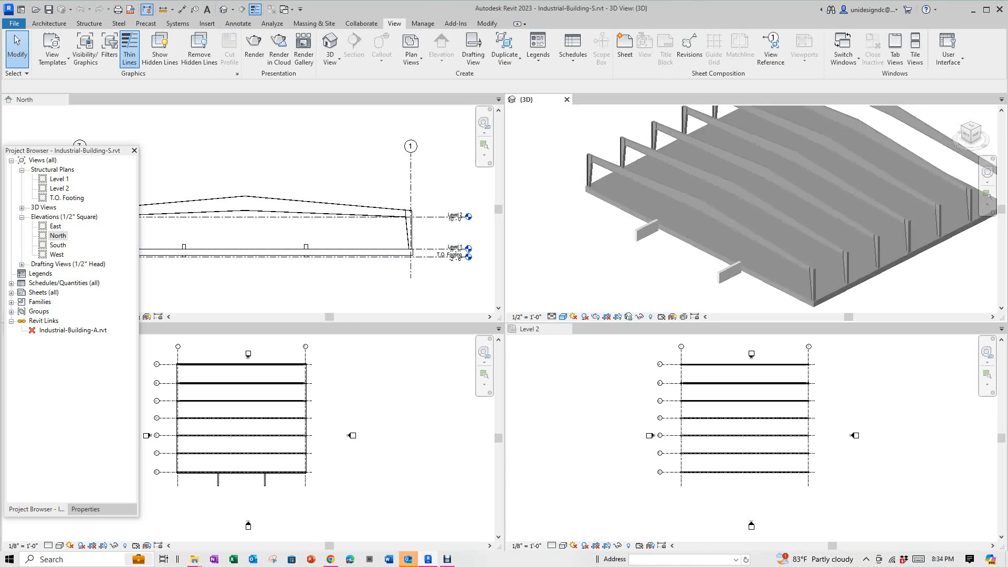
middle_drag(673, 227, 648, 247)
scroll(288, 268, down, 1)
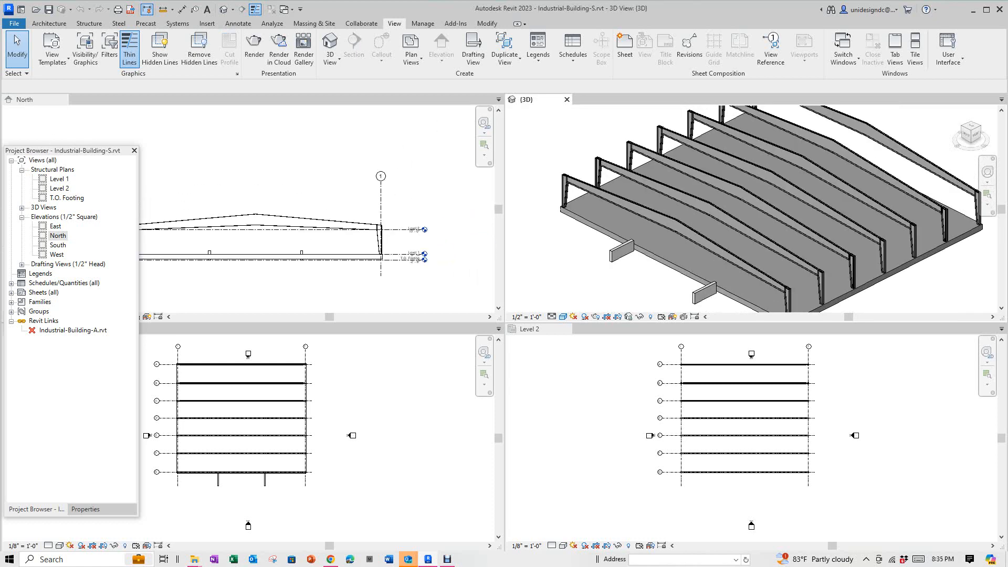
Step: Move the Project Browser down and examine the levels and the column at grid 1 in the tiled North elevation
click(288, 268)
drag(80, 150, 89, 220)
scroll(256, 151, down, 1)
scroll(312, 231, up, 1)
scroll(311, 231, up, 1)
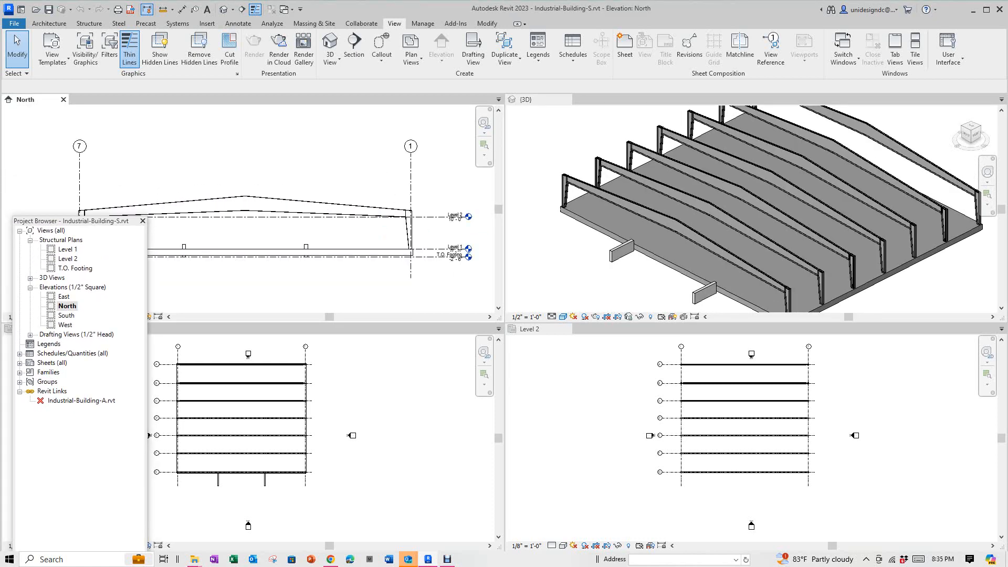
scroll(311, 231, up, 1)
scroll(482, 231, up, 3)
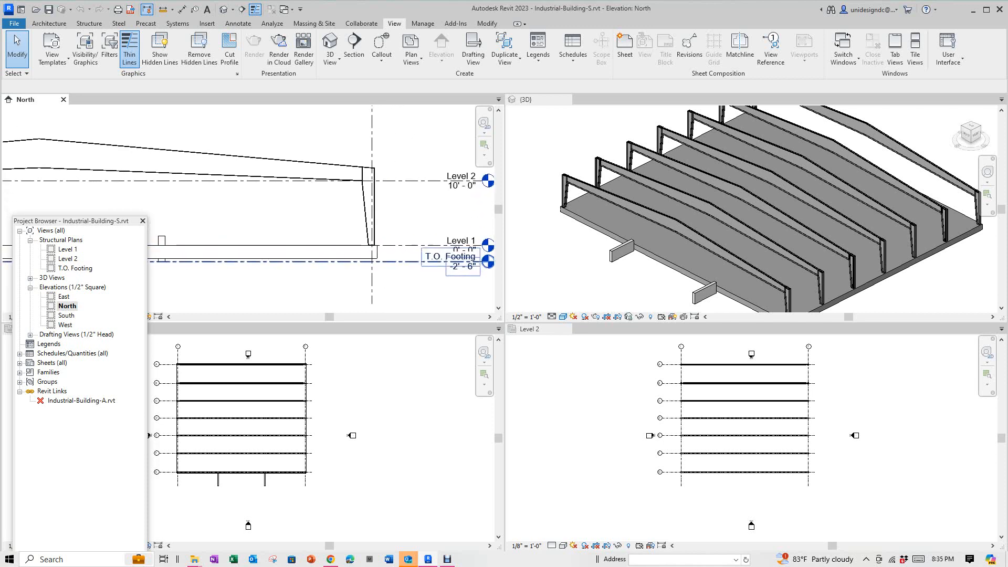
middle_drag(402, 277, 404, 252)
scroll(375, 260, down, 1)
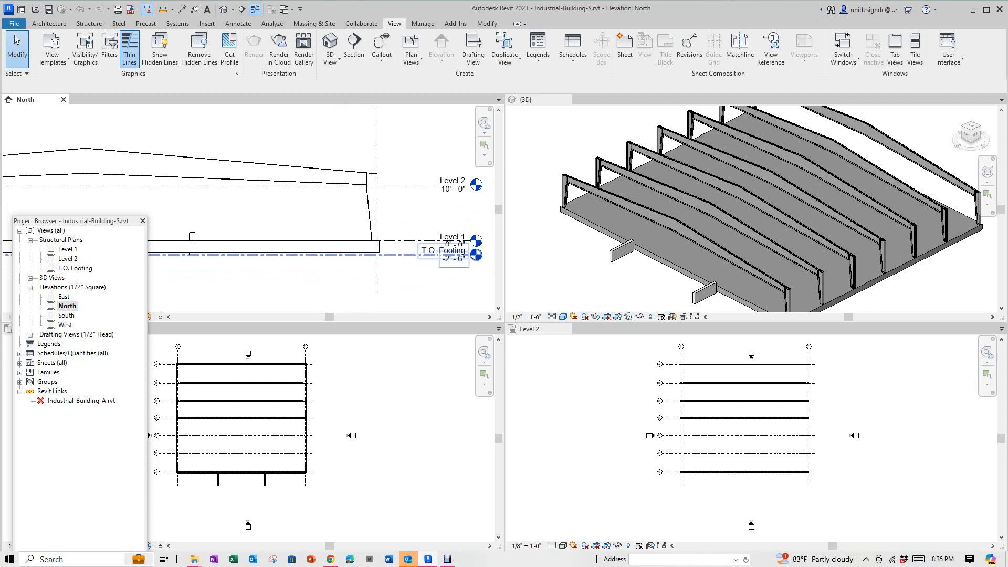
scroll(362, 256, down, 1)
scroll(387, 374, up, 1)
scroll(382, 208, down, 1)
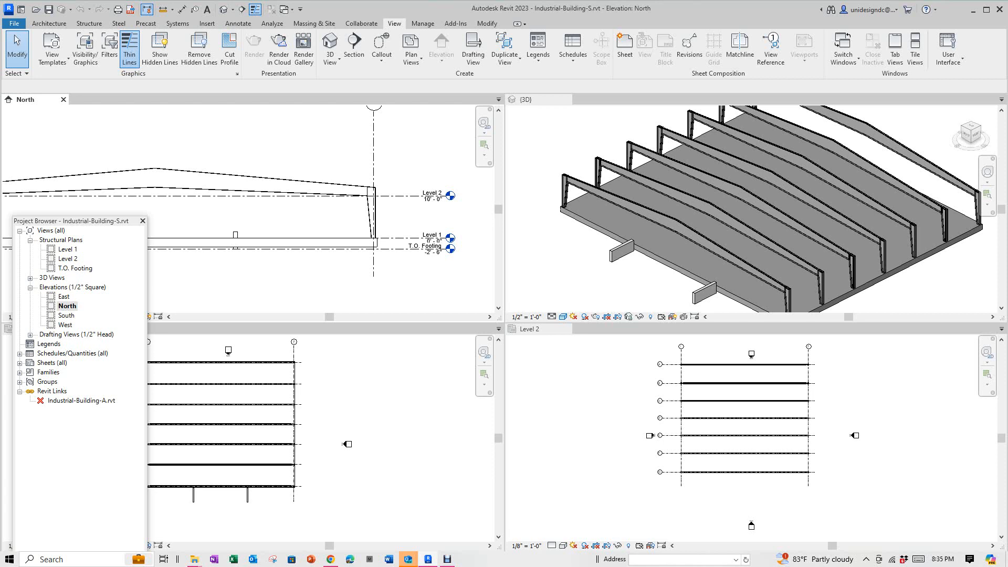
Step: Examine the slab edge against Level 1 and T.O. Footing at grid 1 in the North elevation, moving the Project Browser aside
mouse_move(87, 221)
mouse_down()
mouse_move(107, 212)
mouse_move(85, 229)
mouse_up()
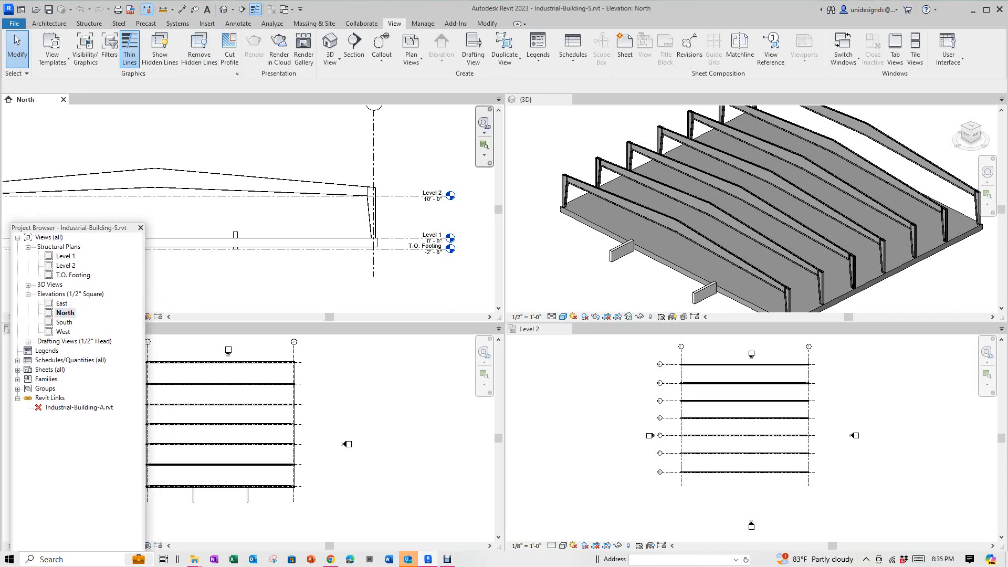
drag(85, 228, 120, 242)
scroll(408, 242, up, 4)
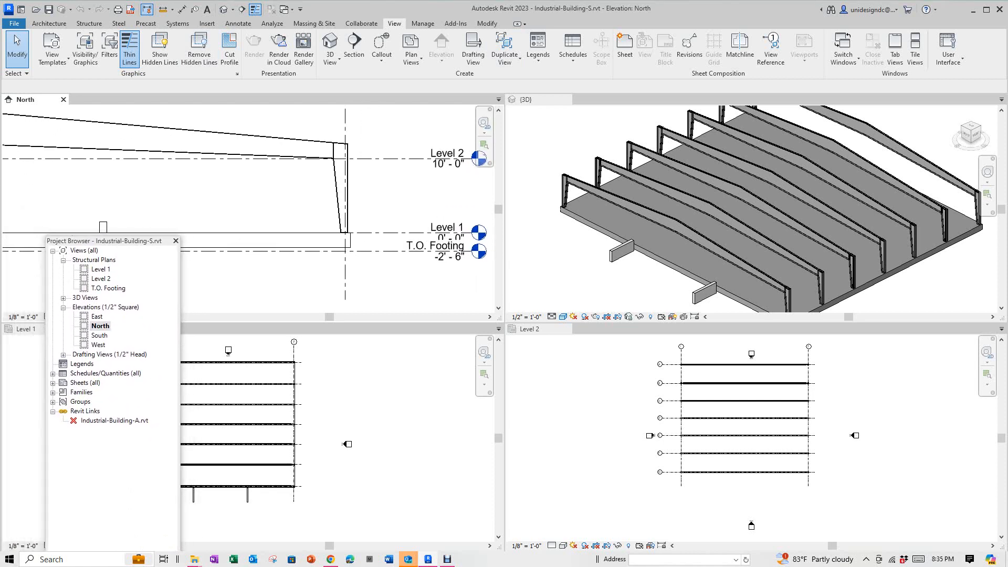
scroll(346, 234, up, 2)
scroll(354, 231, down, 3)
scroll(357, 231, up, 2)
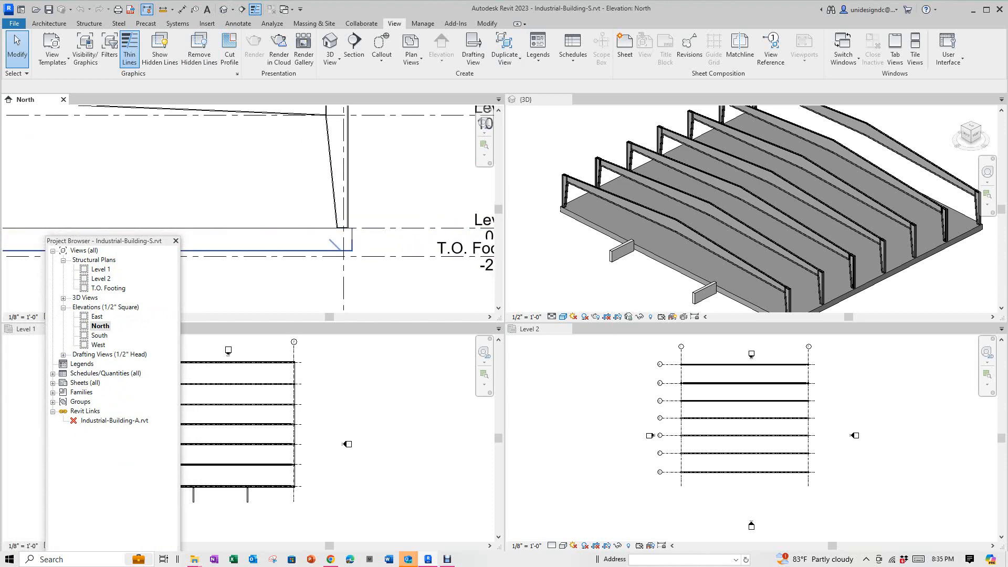
middle_drag(353, 239, 351, 258)
scroll(347, 264, down, 1)
scroll(660, 198, down, 2)
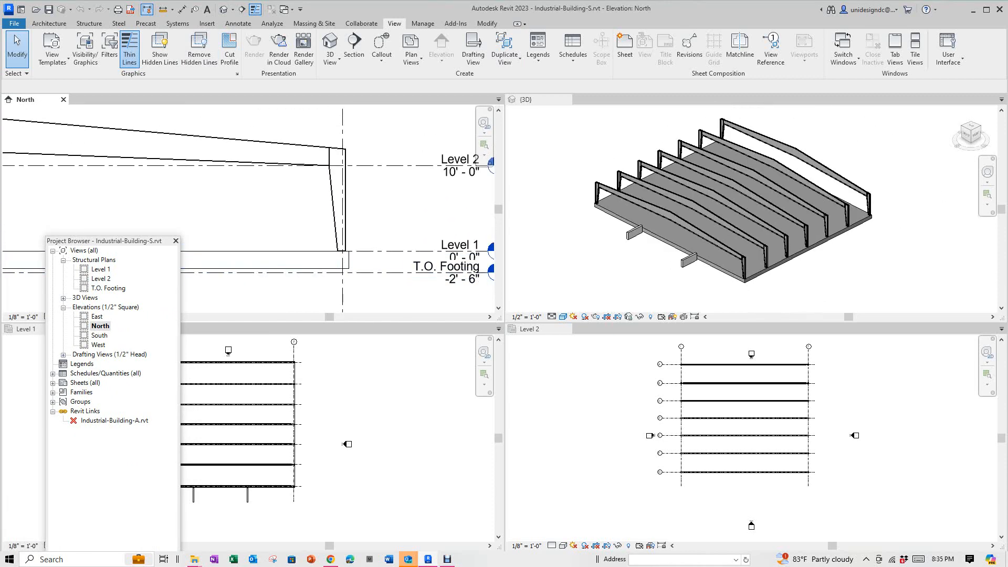
drag(105, 241, 85, 208)
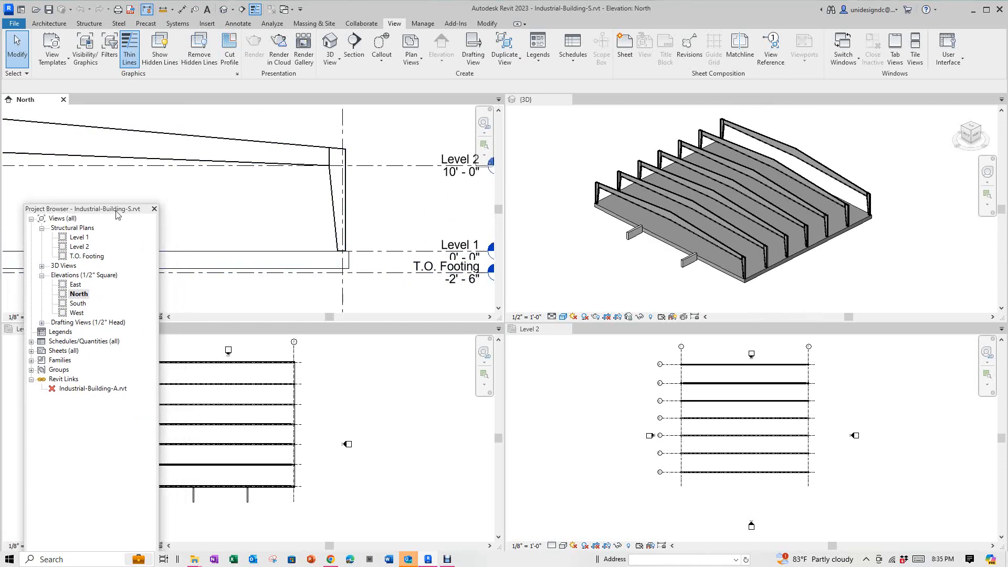
scroll(431, 226, down, 4)
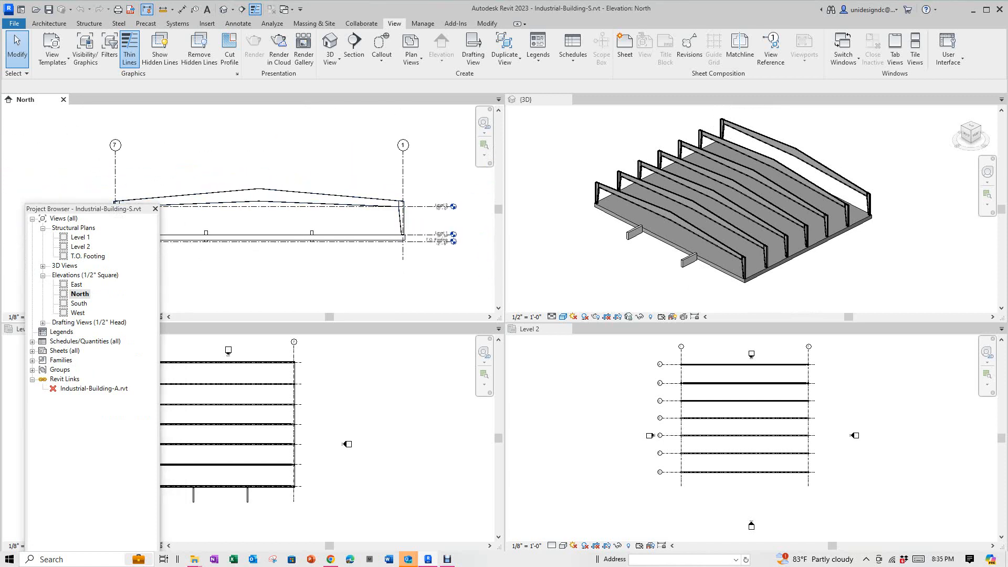
drag(74, 209, 113, 182)
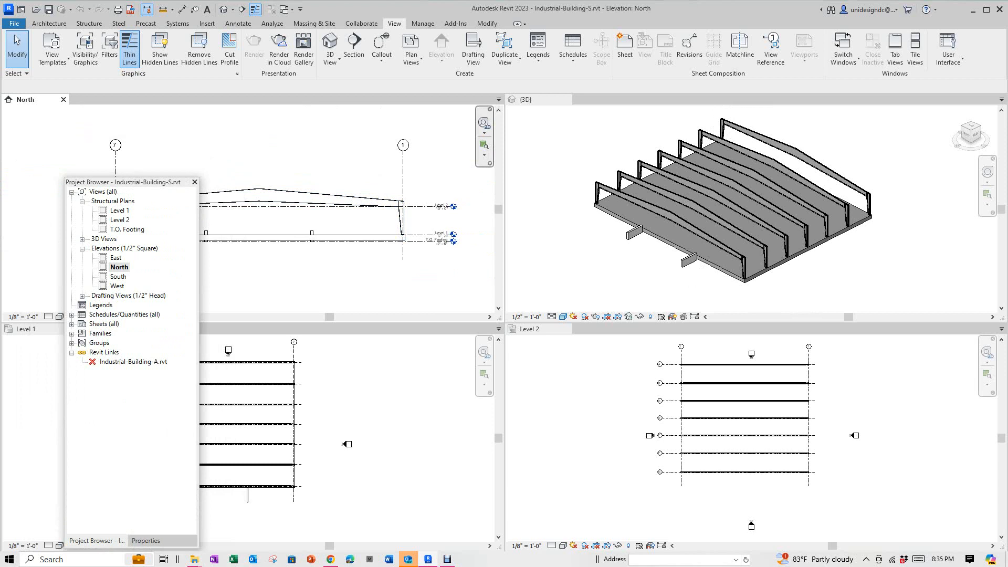
drag(113, 182, 59, 147)
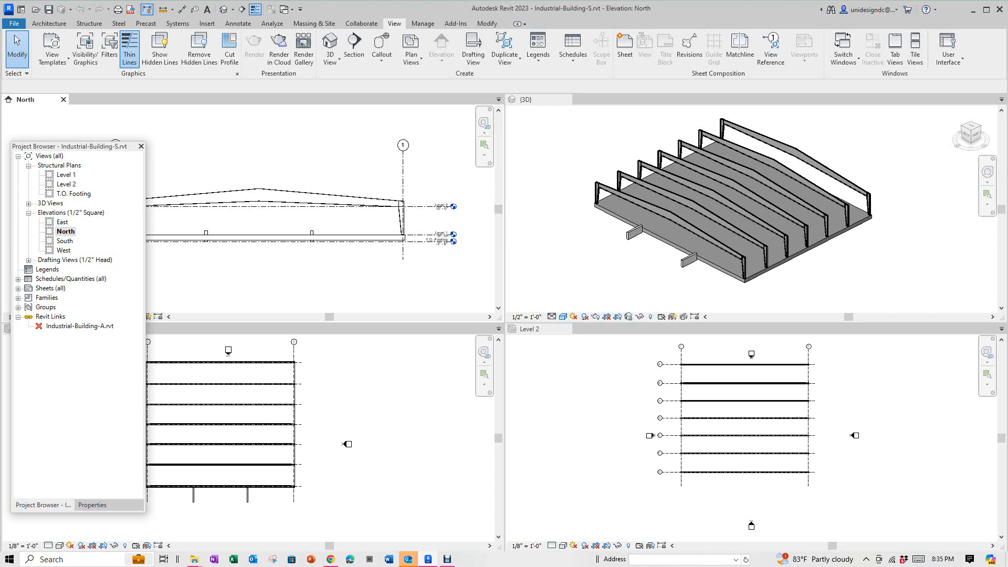
scroll(325, 351, down, 1)
Step: Open the T.O. Footing structural plan and bring its whole foundation outline into the tiled view
drag(76, 151, 124, 198)
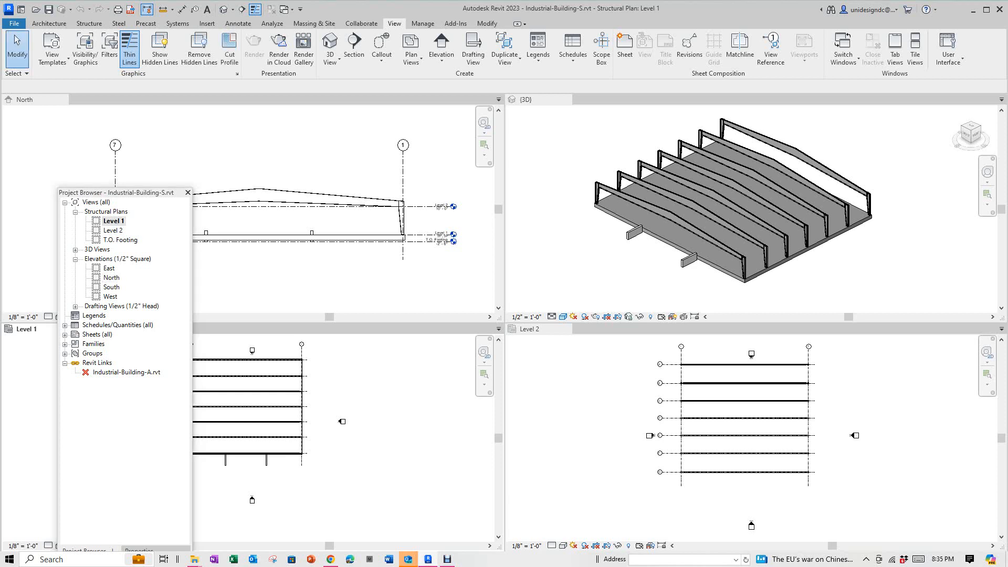
double_click(121, 240)
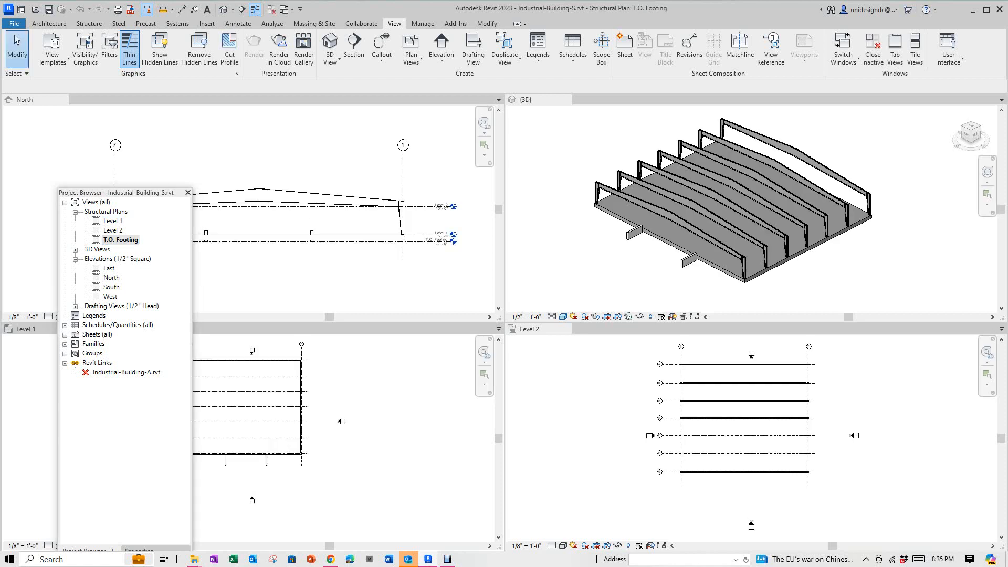
scroll(565, 344, up, 1)
scroll(565, 345, down, 2)
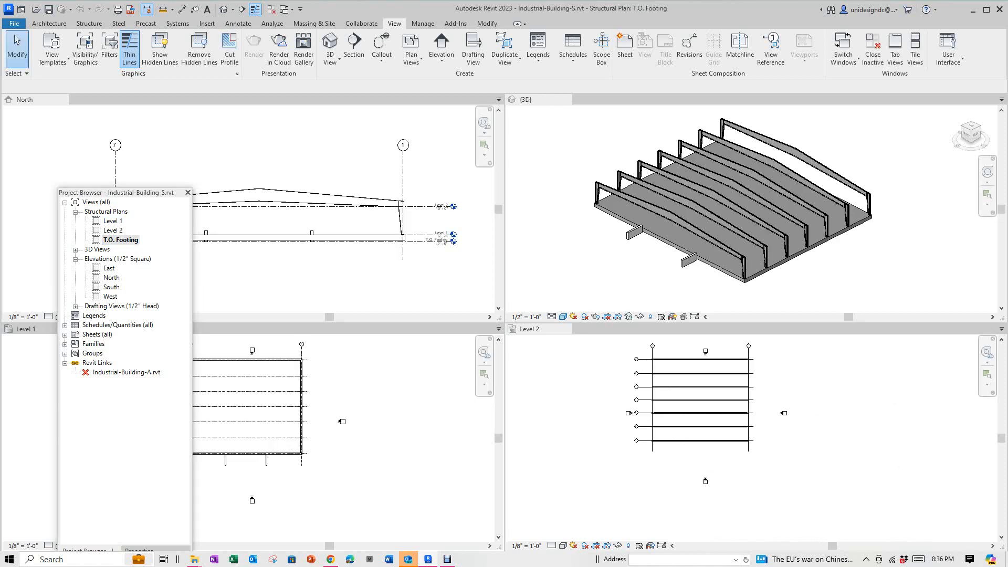
scroll(423, 353, down, 4)
scroll(423, 352, up, 1)
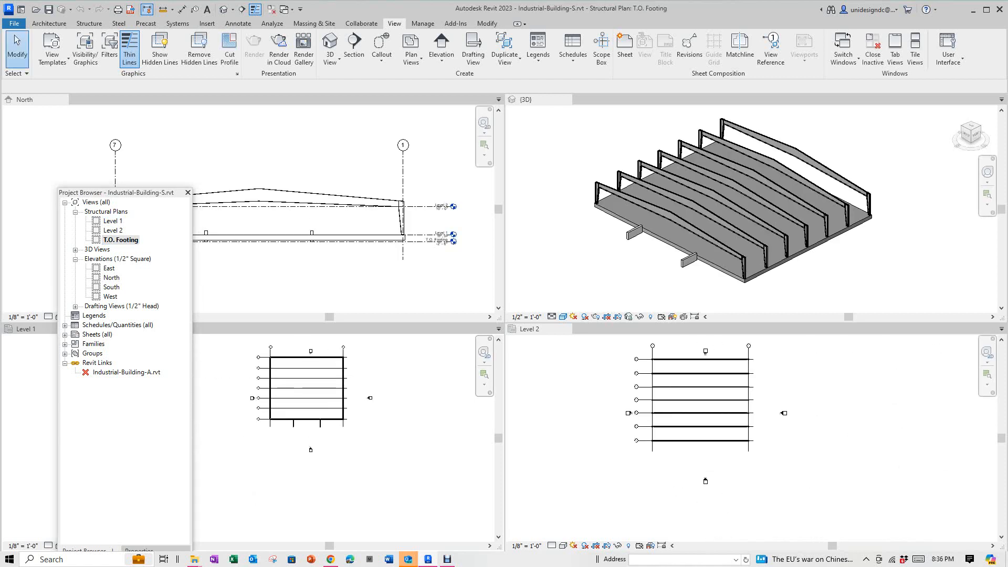
mouse_move(145, 196)
mouse_down()
mouse_move(301, 184)
mouse_move(346, 200)
mouse_move(289, 175)
mouse_move(148, 204)
mouse_up()
scroll(360, 350, up, 3)
scroll(360, 349, down, 1)
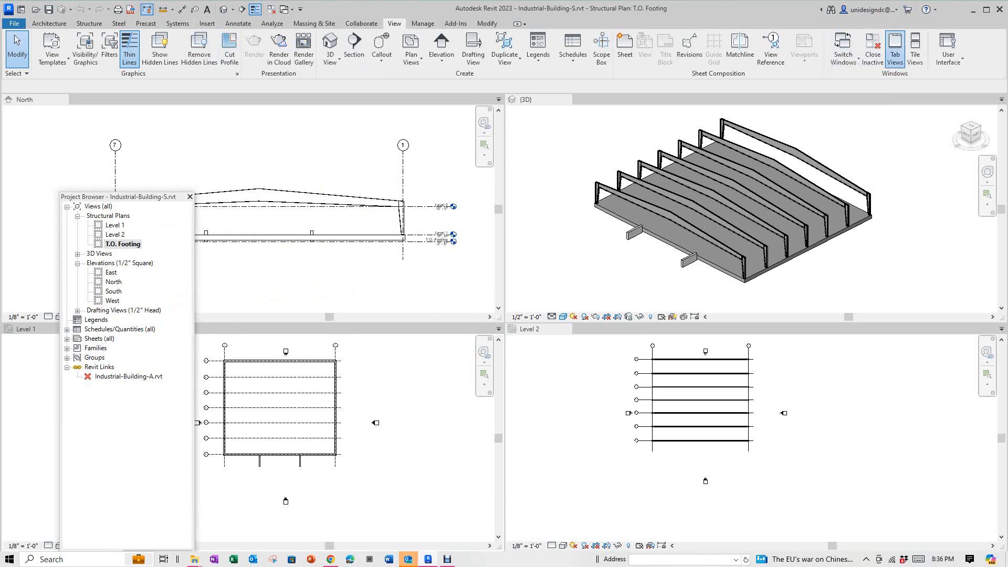
Step: Switch the tiled views back to tabbed views and frame grids 1 to 7 and A to G in the T.O. Footing plan
click(895, 48)
scroll(465, 179, down, 1)
middle_click(465, 179)
middle_click(465, 179)
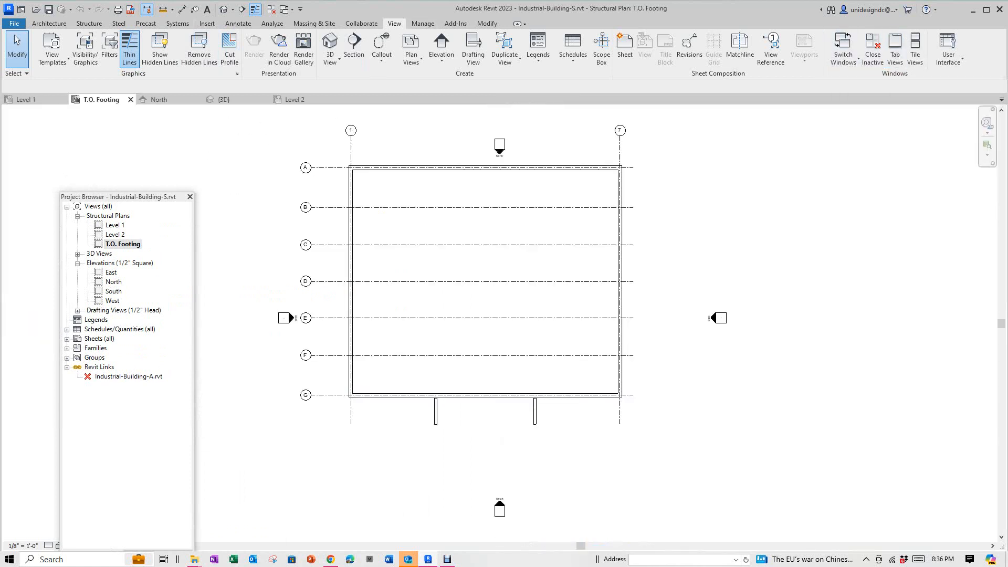
drag(194, 220, 196, 220)
scroll(242, 190, down, 1)
middle_drag(241, 190, 281, 255)
scroll(282, 255, up, 2)
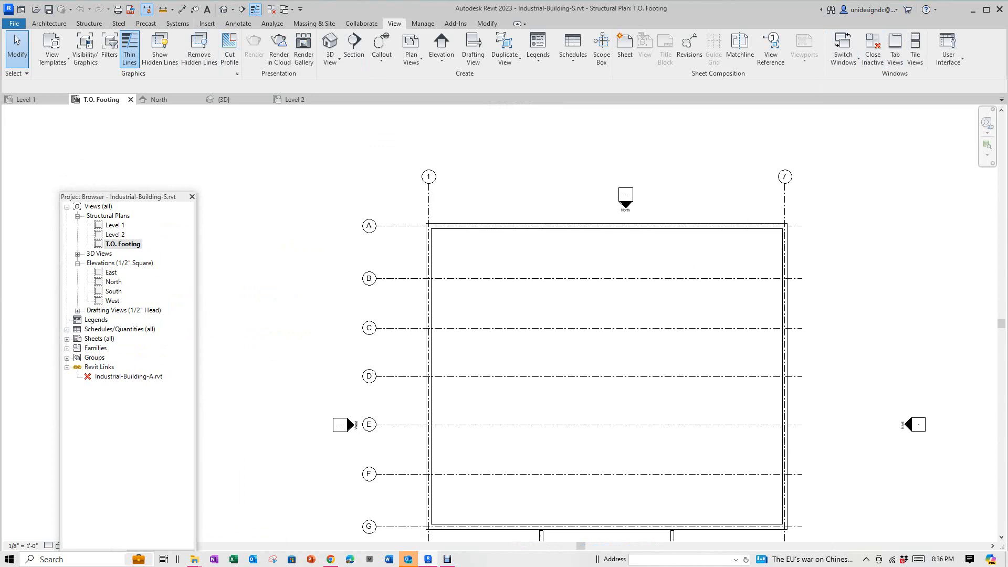
middle_drag(327, 286, 336, 245)
scroll(336, 245, up, 1)
middle_drag(453, 254, 330, 273)
scroll(296, 198, down, 1)
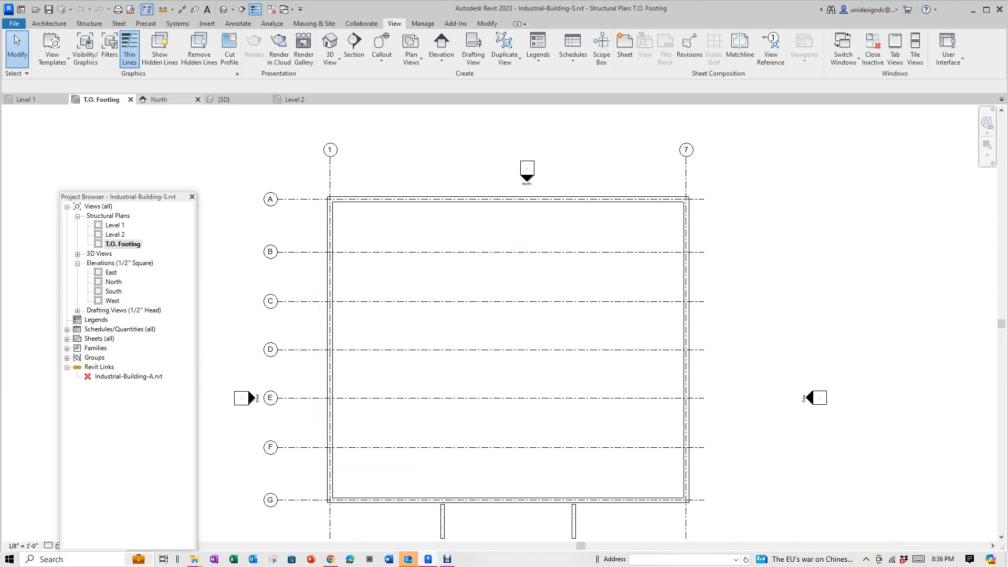
Step: Return to the North elevation, select the slab edge at grid 1, and examine it against the T.O. Footing level
click(158, 99)
mouse_move(377, 238)
middle_down()
mouse_move(509, 314)
mouse_move(692, 324)
middle_up()
scroll(509, 314, up, 2)
scroll(562, 311, up, 4)
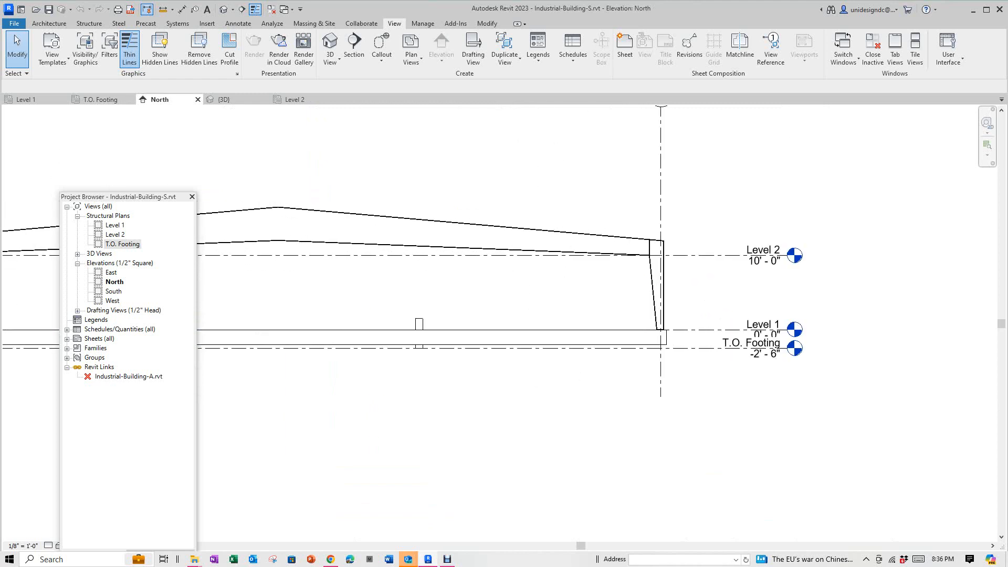
scroll(749, 348, up, 1)
scroll(739, 355, up, 1)
middle_drag(739, 354, 780, 375)
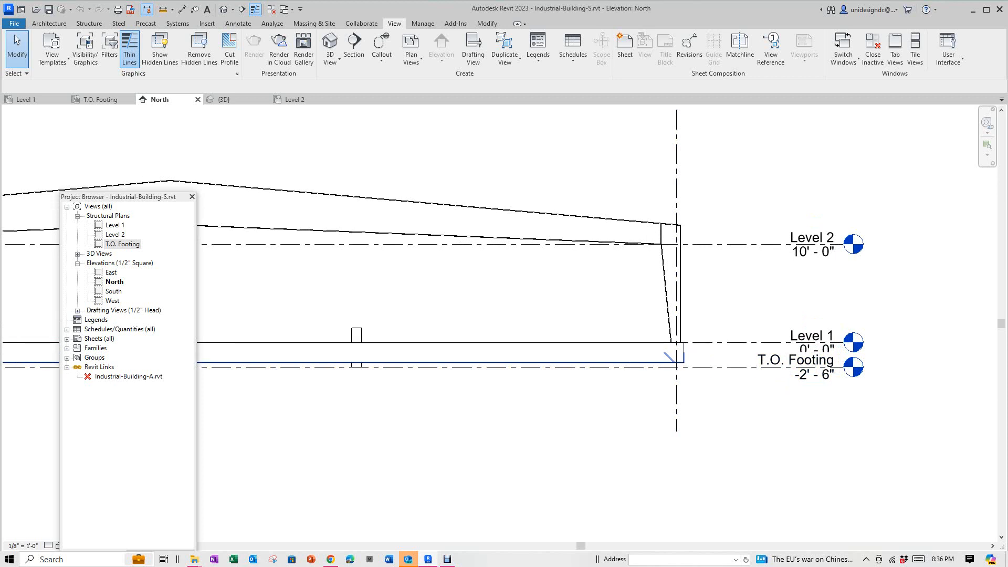
click(677, 360)
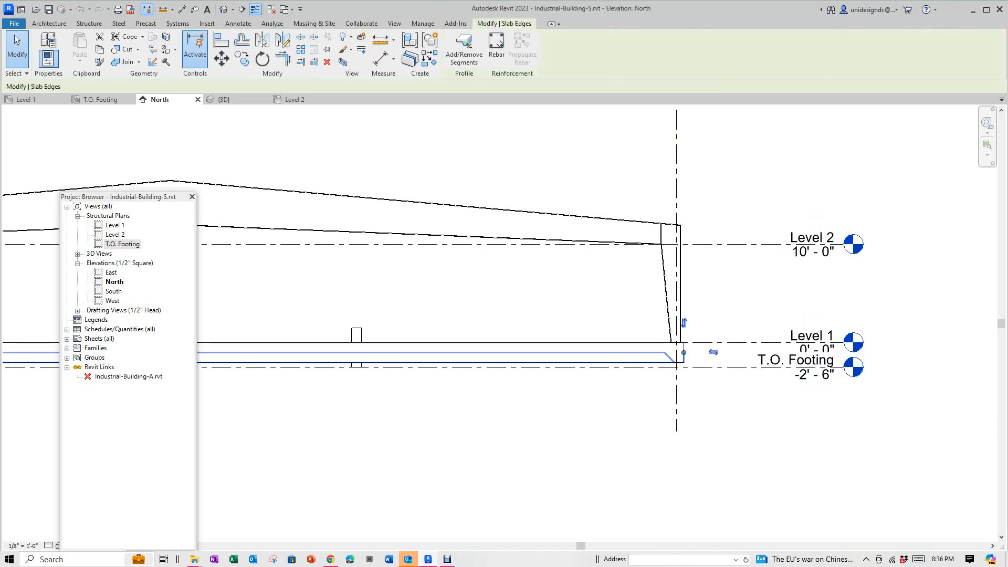
scroll(682, 373, down, 2)
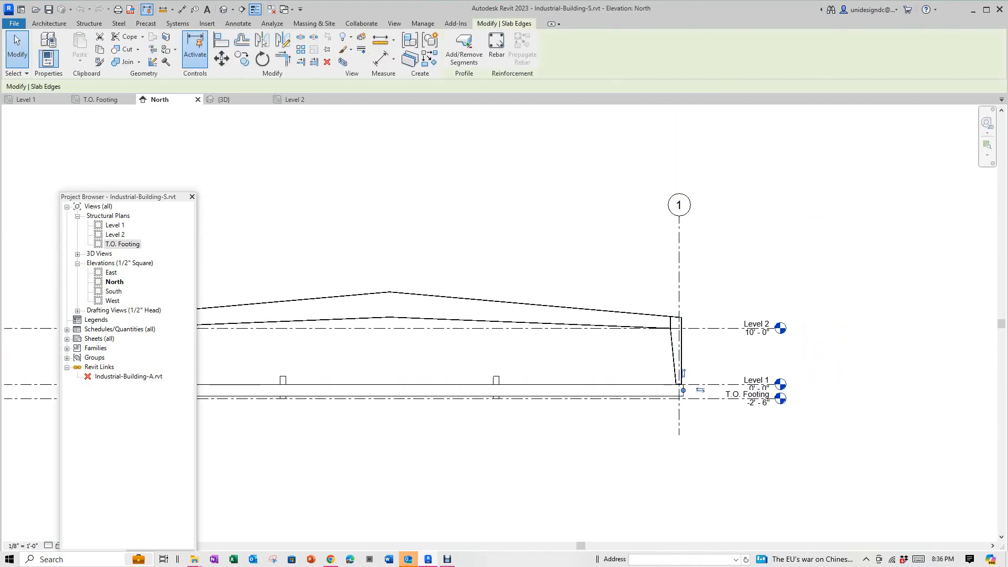
scroll(684, 372, down, 2)
scroll(688, 381, up, 2)
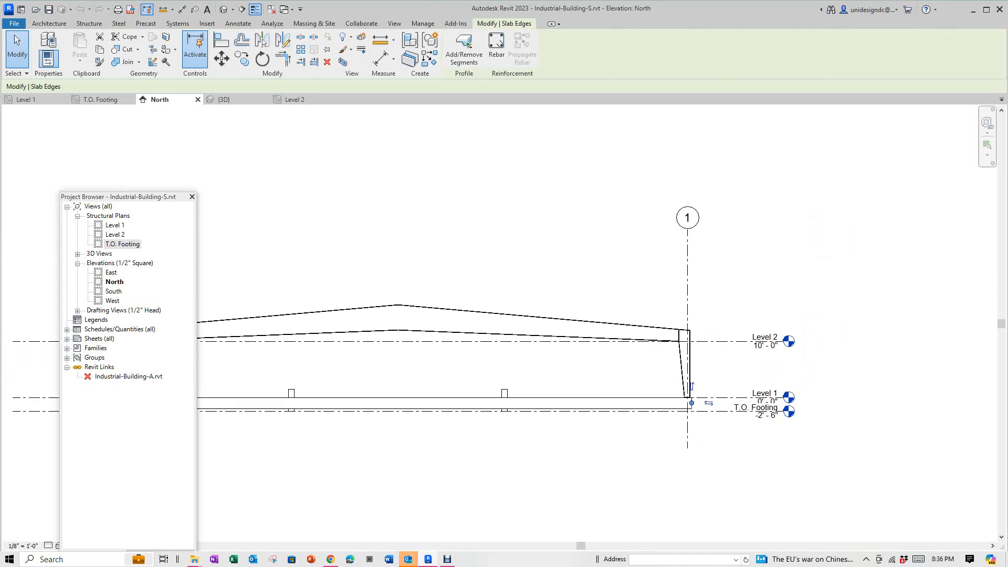
scroll(518, 203, down, 1)
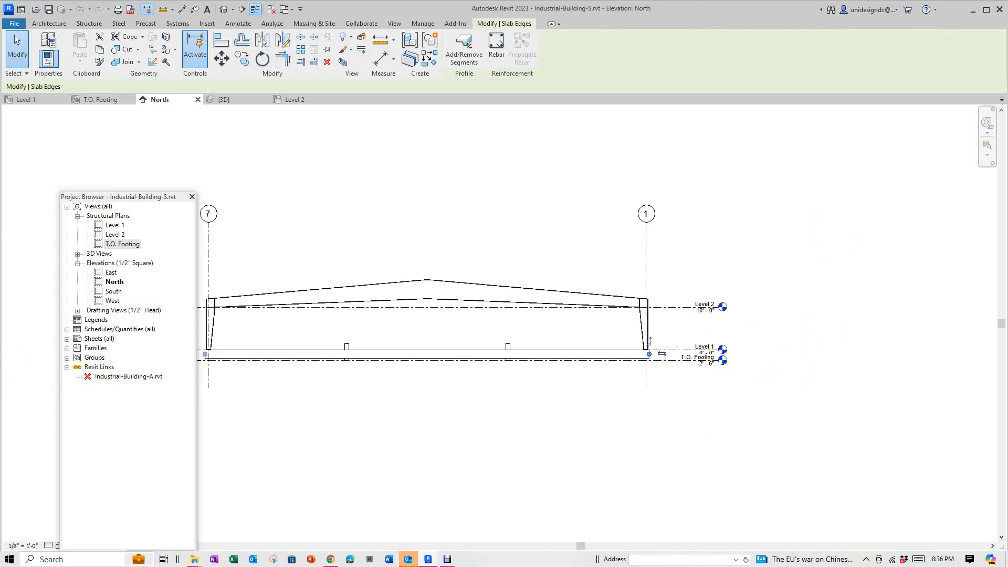
Step: Open the 3D view, move the Project Browser clear of the visual style options, set the style to Realistic, and clear the slab edge selection
click(224, 99)
middle_drag(273, 168, 514, 269)
scroll(514, 269, down, 1)
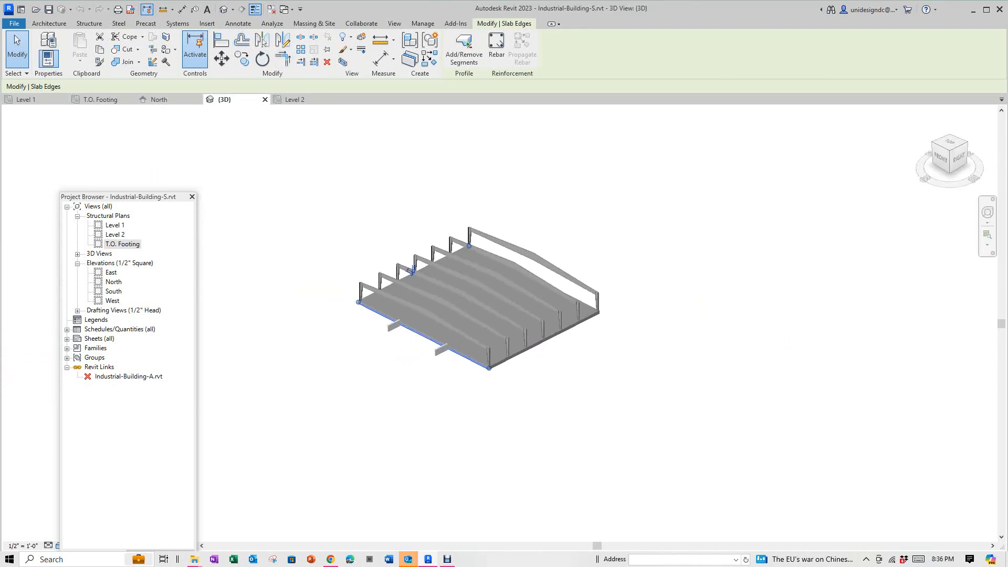
scroll(279, 259, up, 3)
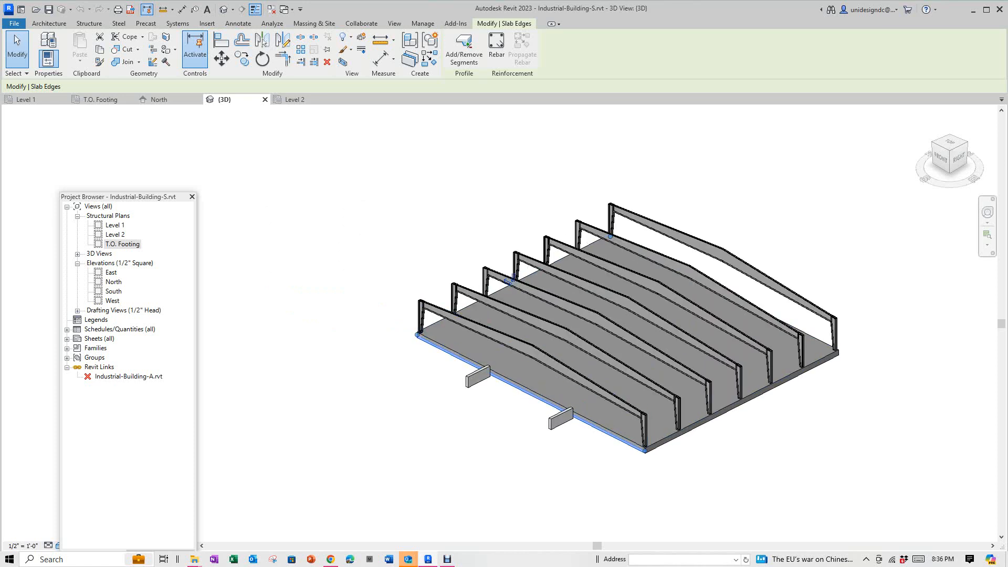
drag(113, 197, 151, 149)
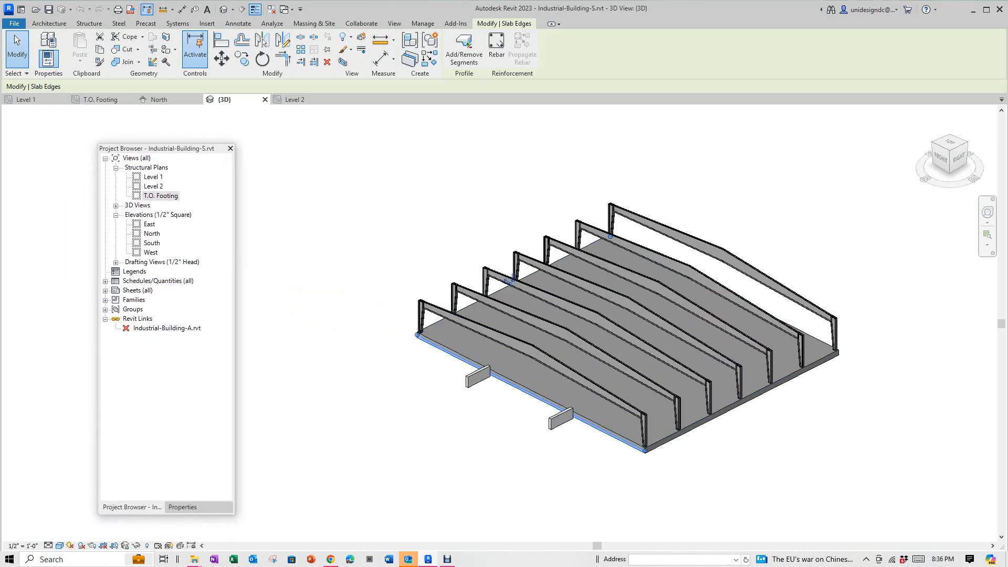
click(59, 546)
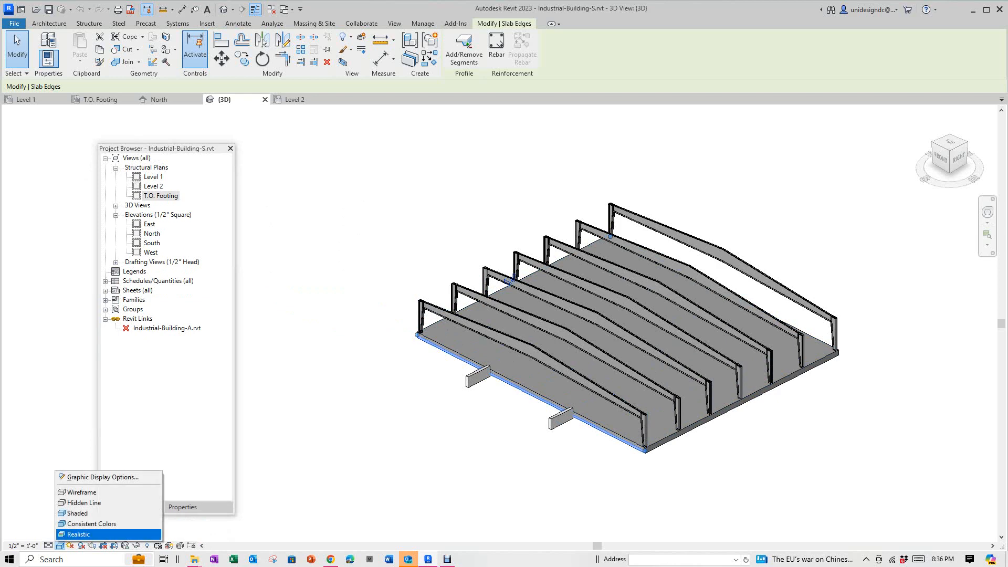
click(79, 533)
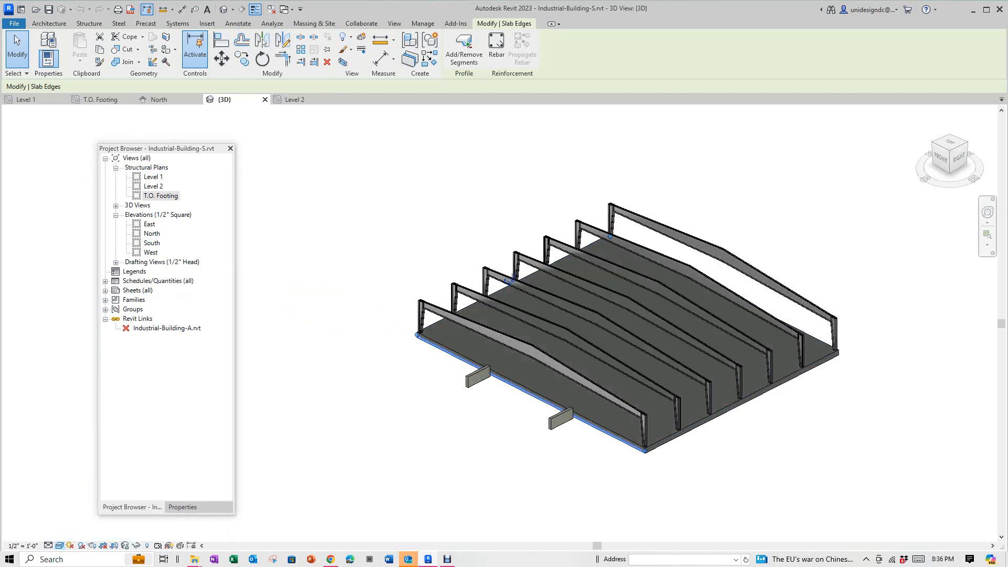
scroll(507, 284, up, 4)
middle_drag(502, 286, 426, 212)
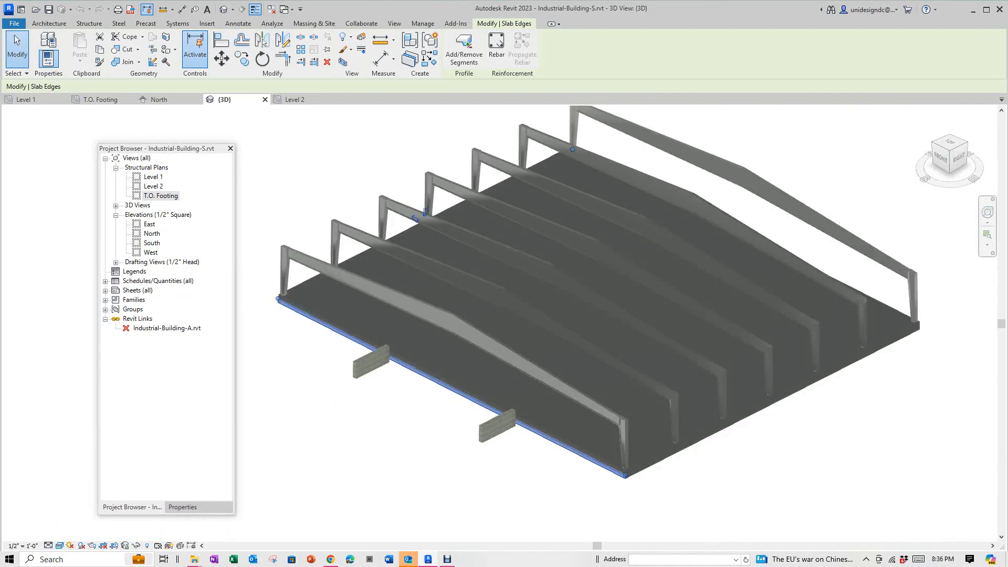
key(Escape)
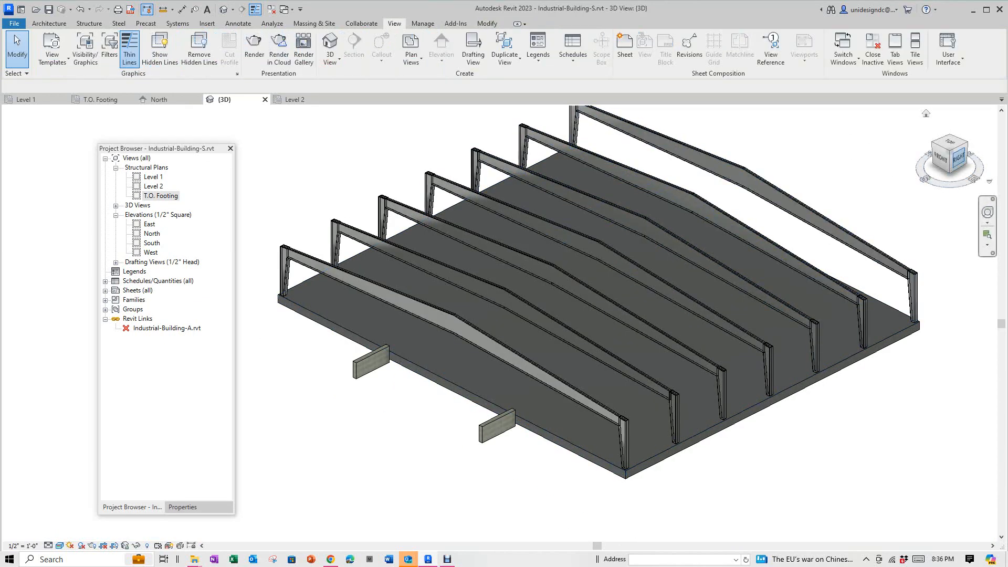
Step: Examine the frames and slab edges from the model's right-back corner, selecting the back slab edge and moving the Project Browser aside
mouse_move(959, 158)
mouse_down()
mouse_move(923, 159)
mouse_move(895, 135)
mouse_move(865, 171)
mouse_move(895, 164)
mouse_up()
scroll(815, 437, down, 1)
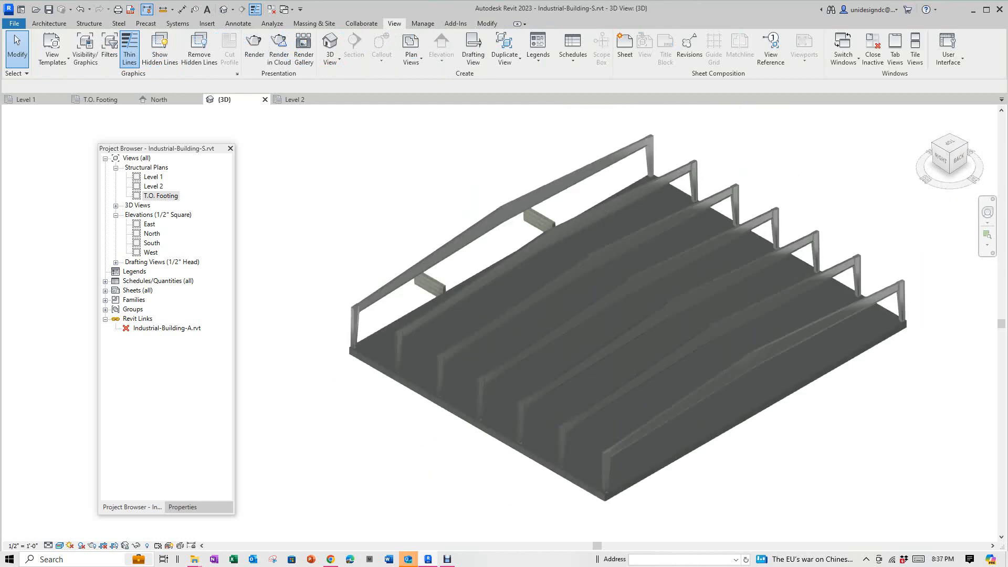
mouse_move(815, 437)
middle_down()
mouse_move(754, 465)
mouse_move(724, 460)
middle_up()
drag(168, 148, 92, 120)
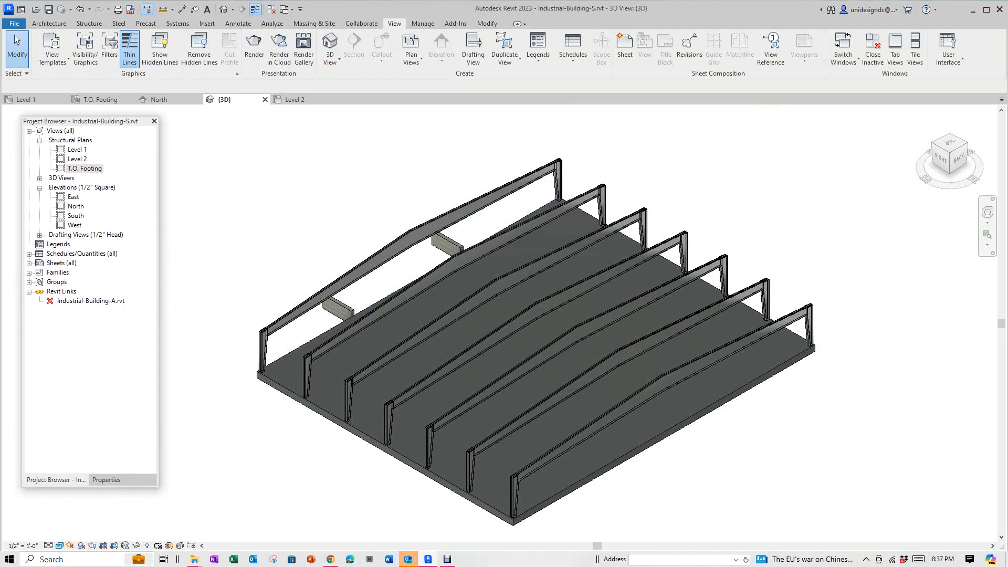
click(677, 428)
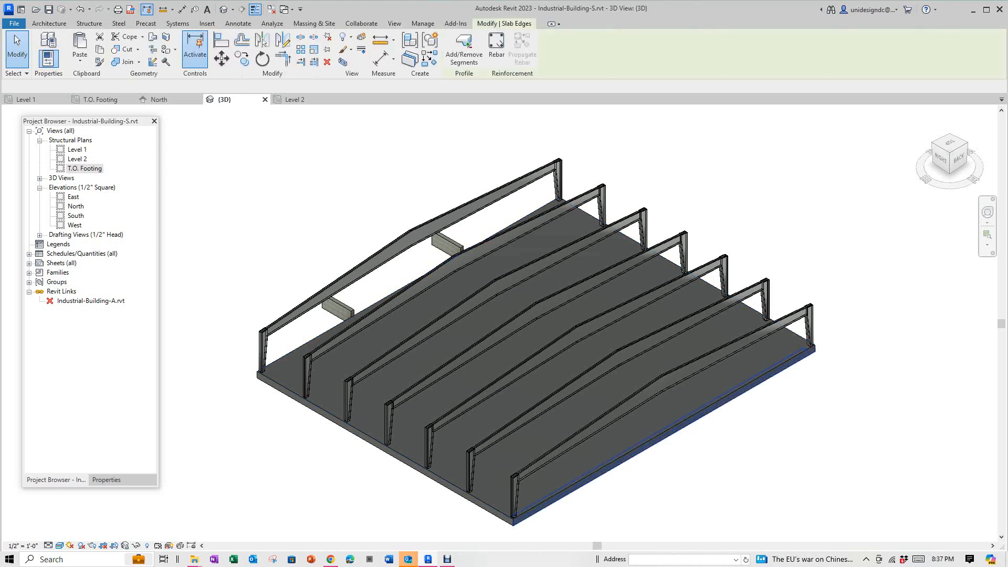
key(Escape)
scroll(362, 271, up, 4)
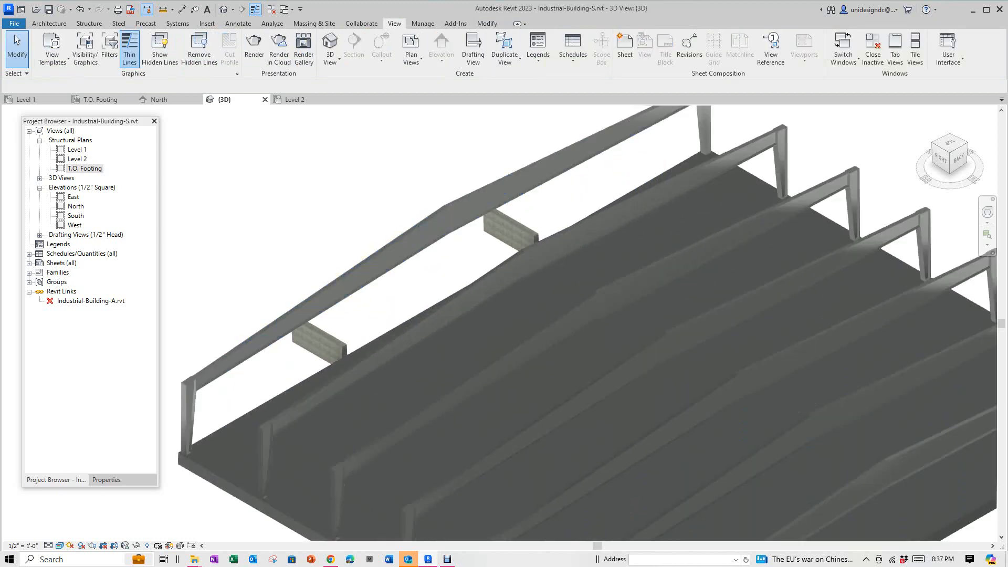
scroll(346, 186, down, 4)
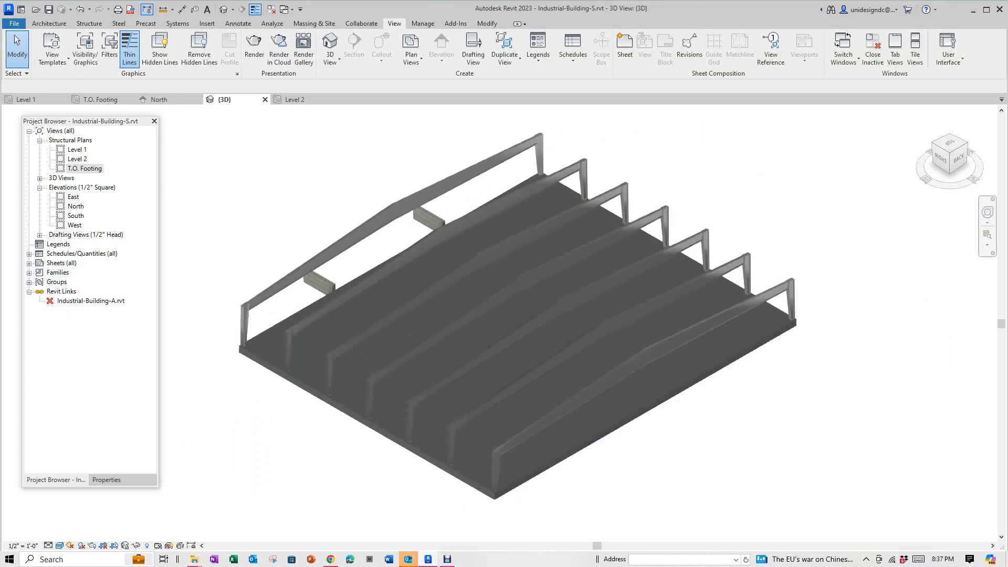
Step: Turn the whole 3D model to its left-front corner to inspect the frames, slab and two short walls
scroll(236, 244, down, 2)
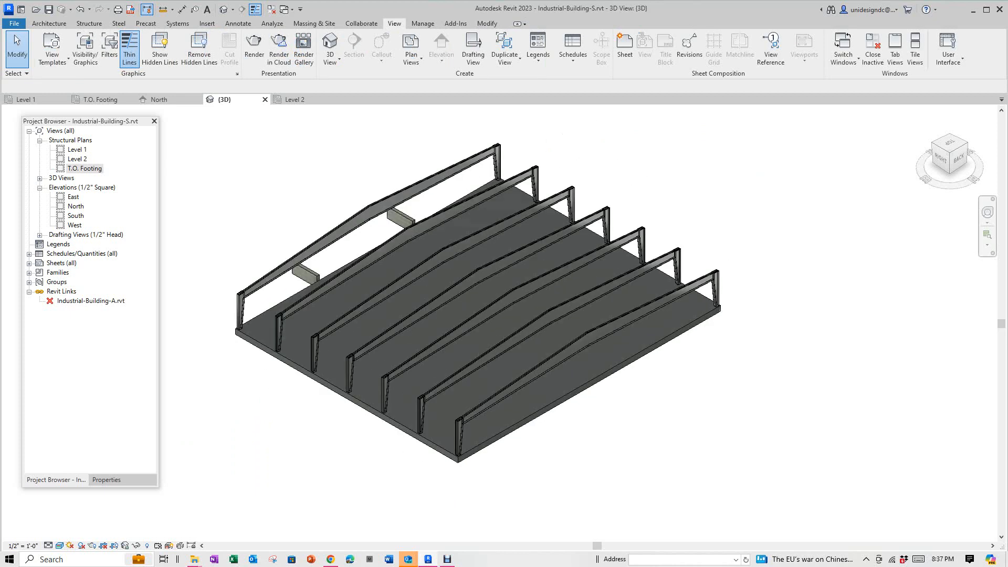
scroll(291, 244, down, 1)
mouse_move(948, 154)
mouse_down()
mouse_move(924, 160)
mouse_move(902, 145)
mouse_move(900, 158)
mouse_move(871, 160)
mouse_up()
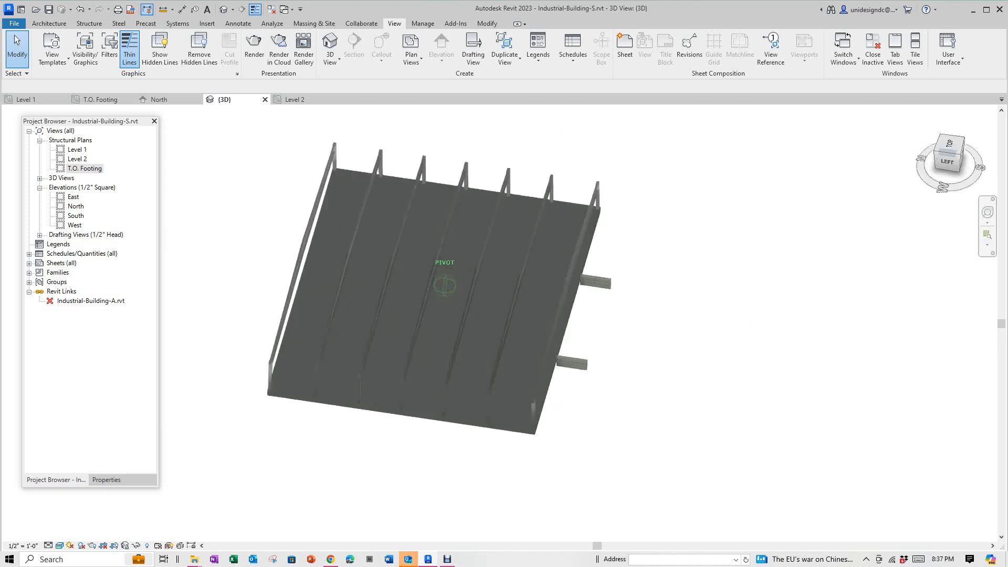
mouse_move(446, 283)
shift+middle_down()
mouse_move(400, 258)
mouse_move(398, 244)
shift+middle_up()
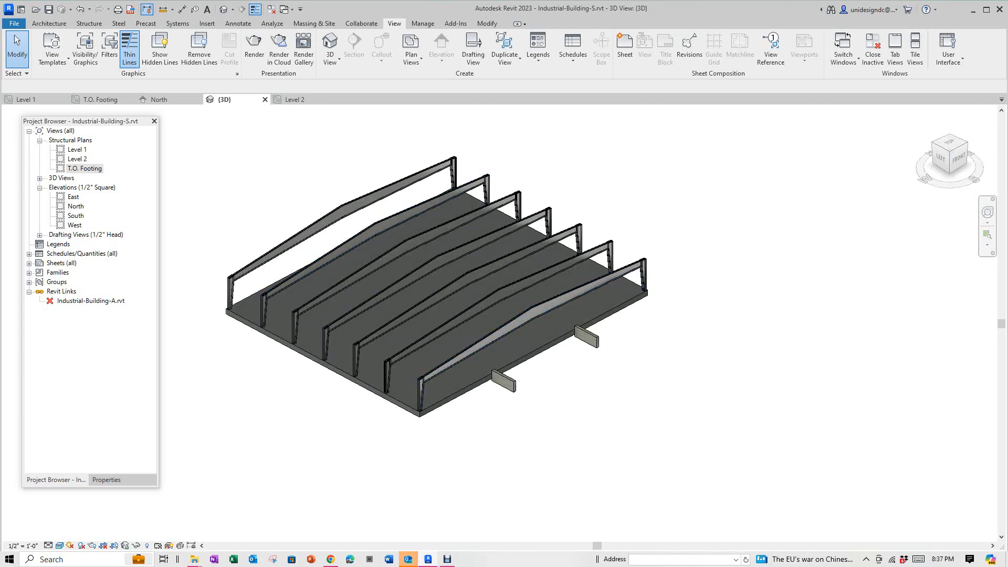
Step: Open the T.O. Footing structural plan and examine the full foundation outline across grids 1 to 7 and A to G
double_click(84, 169)
scroll(368, 279, up, 1)
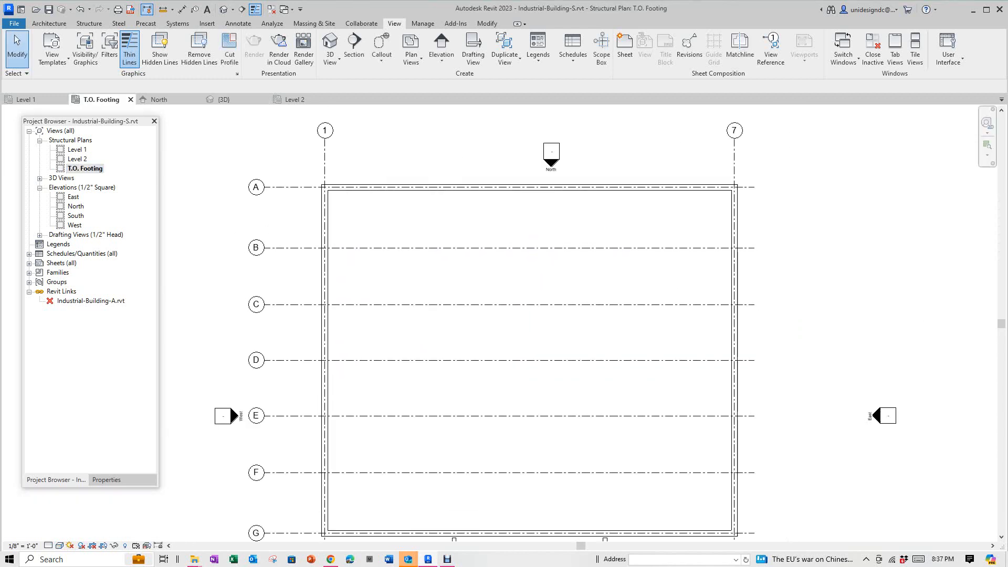
scroll(368, 279, down, 2)
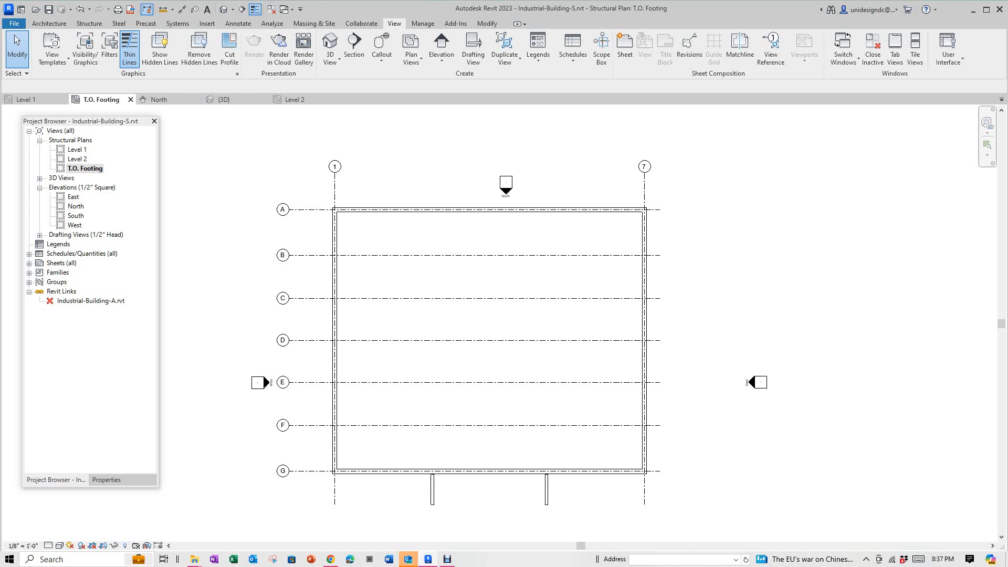
Step: Return to the 3D view and inspect the complete slab with its frames and two short walls at a closer scale
click(224, 100)
scroll(249, 181, up, 5)
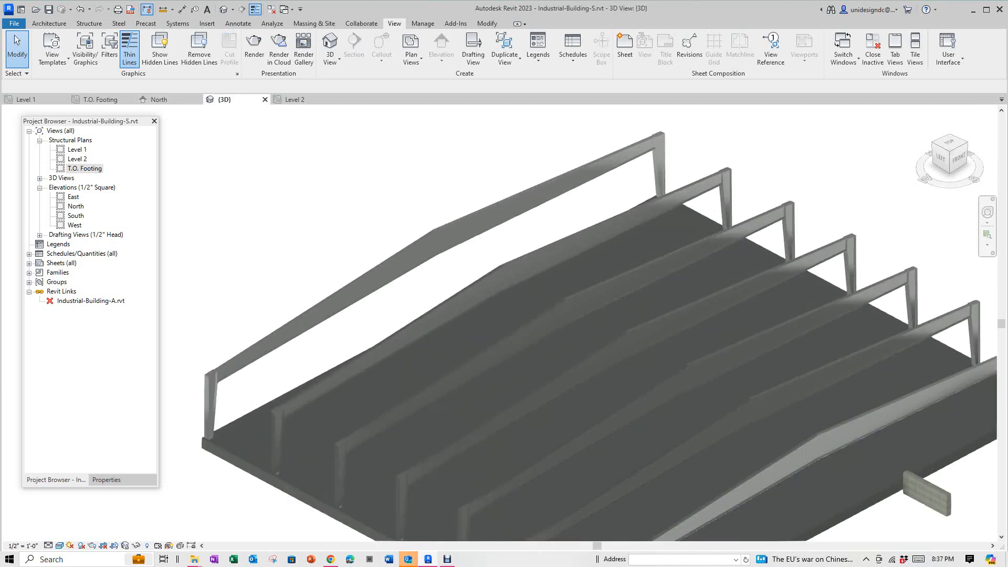
scroll(250, 181, down, 2)
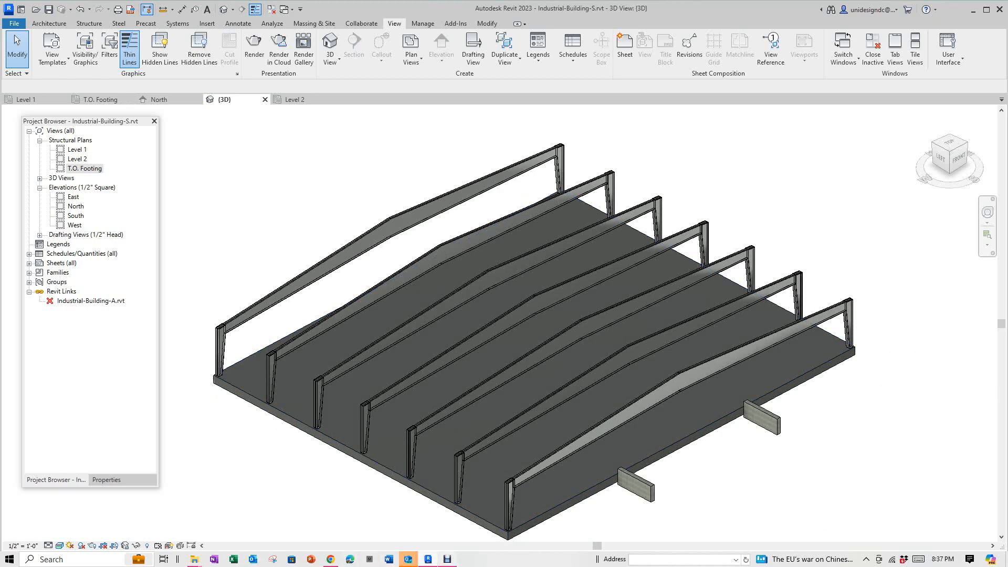
mouse_move(447, 560)
click(448, 513)
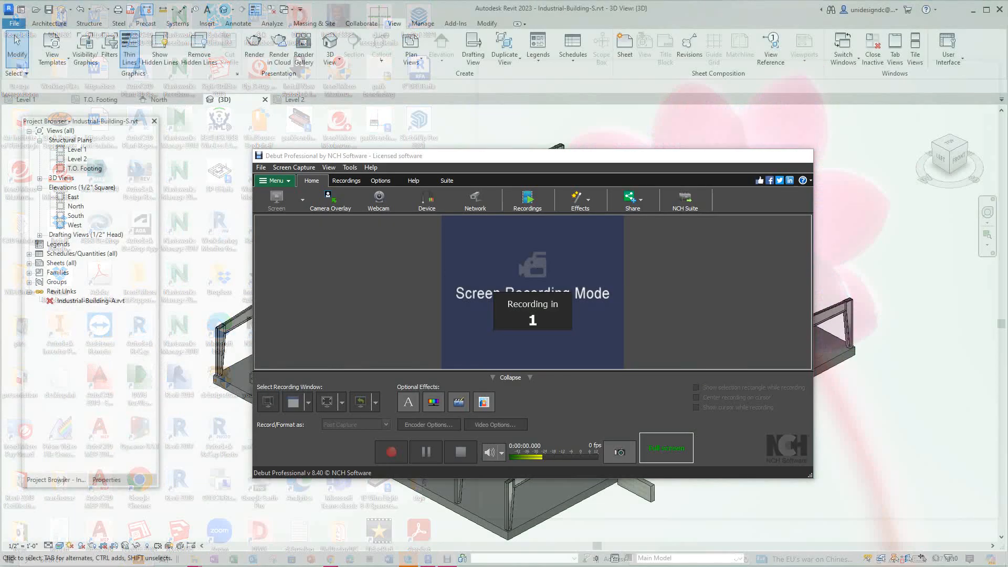